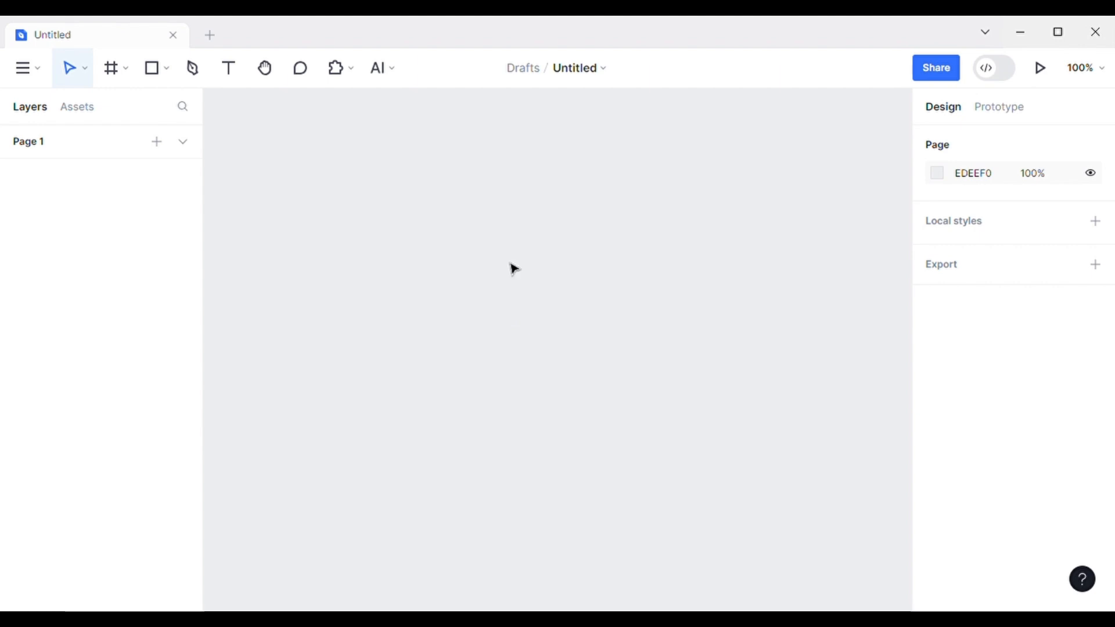
{"action": "left_click", "coordinate": [109, 77]}
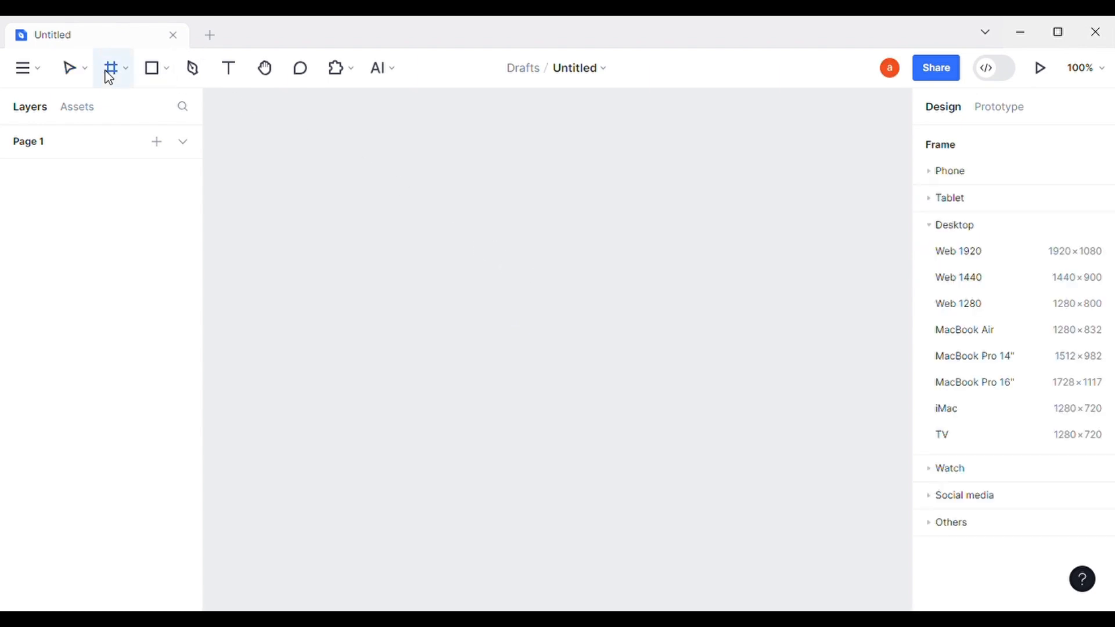
{"action": "left_click", "coordinate": [933, 227]}
{"action": "left_click", "coordinate": [935, 282]}
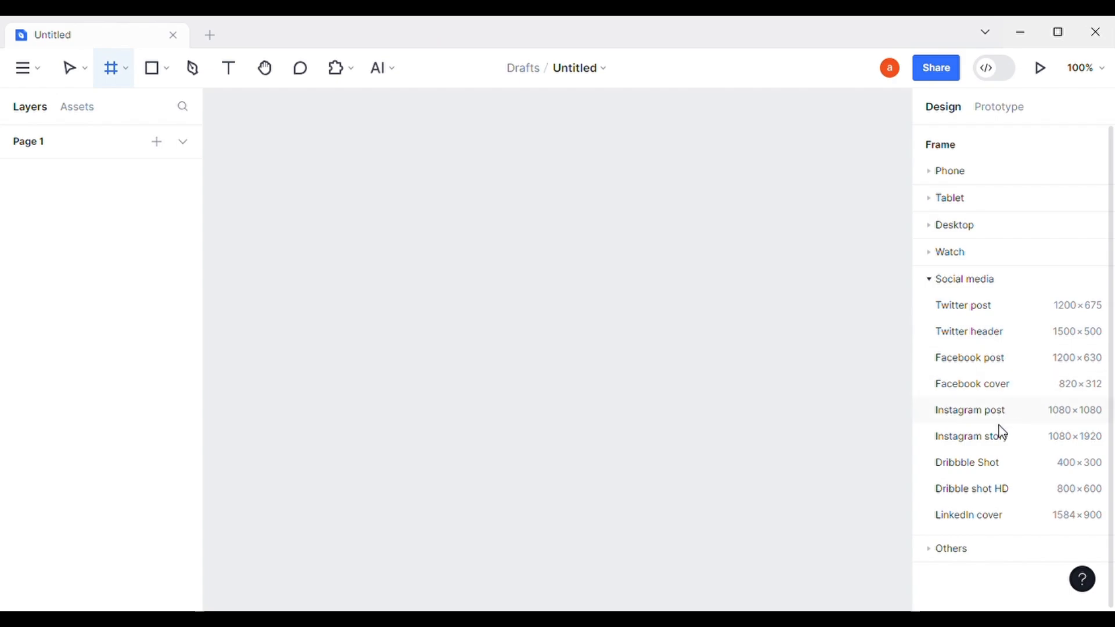
{"action": "left_click", "coordinate": [983, 365]}
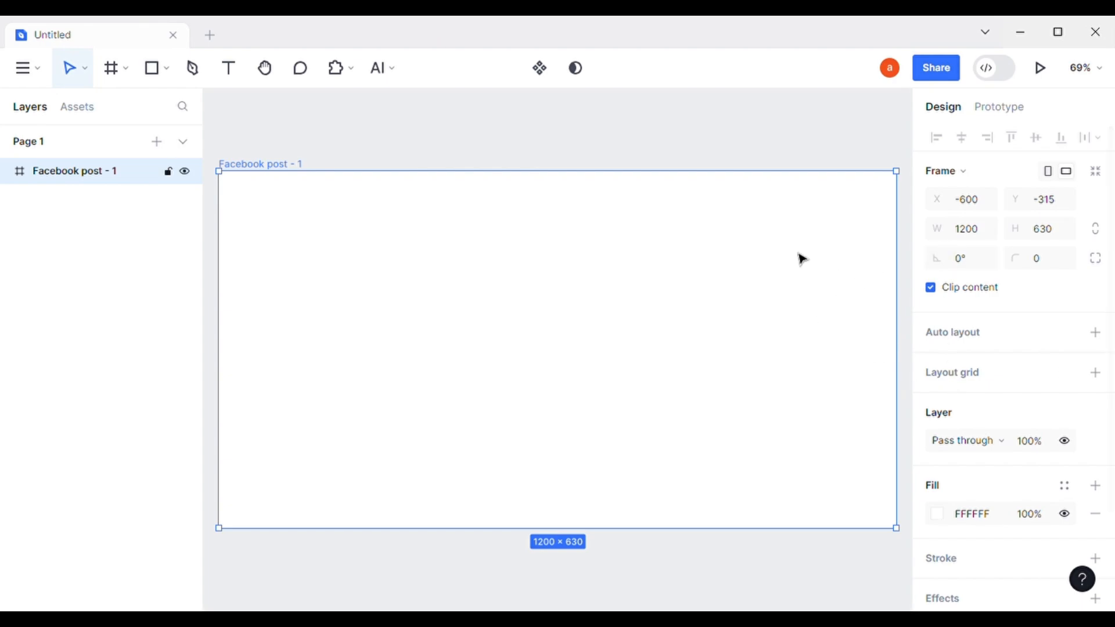
{"action": "key", "text": "Delete"}
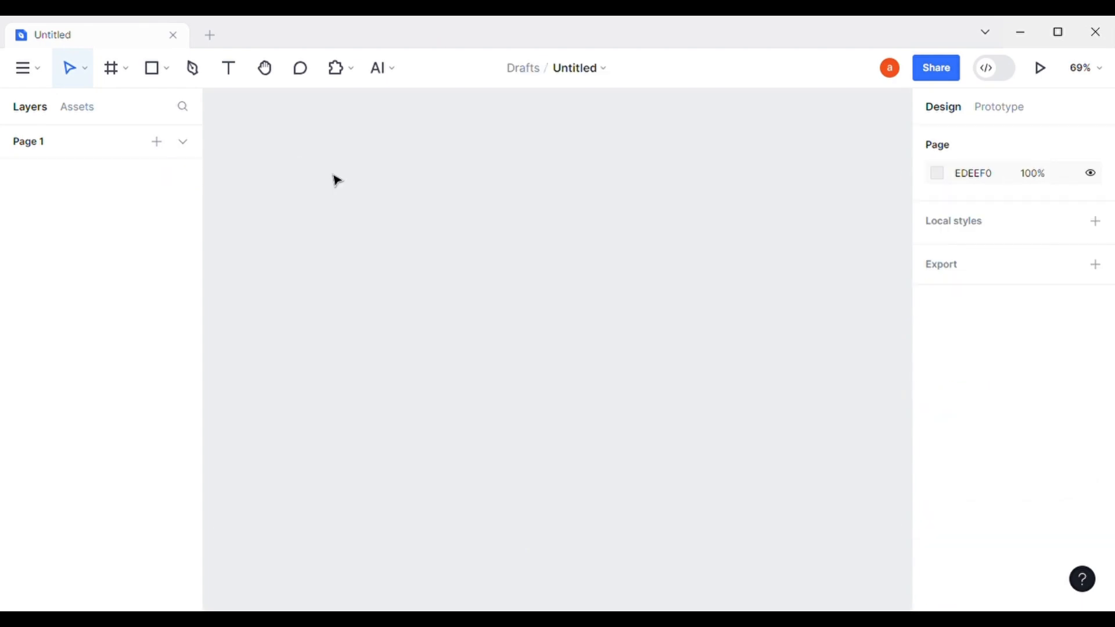
Create a frame from the Dribble shot HD preset and resize it to 1080 × 1080.
{"action": "left_click", "coordinate": [113, 70]}
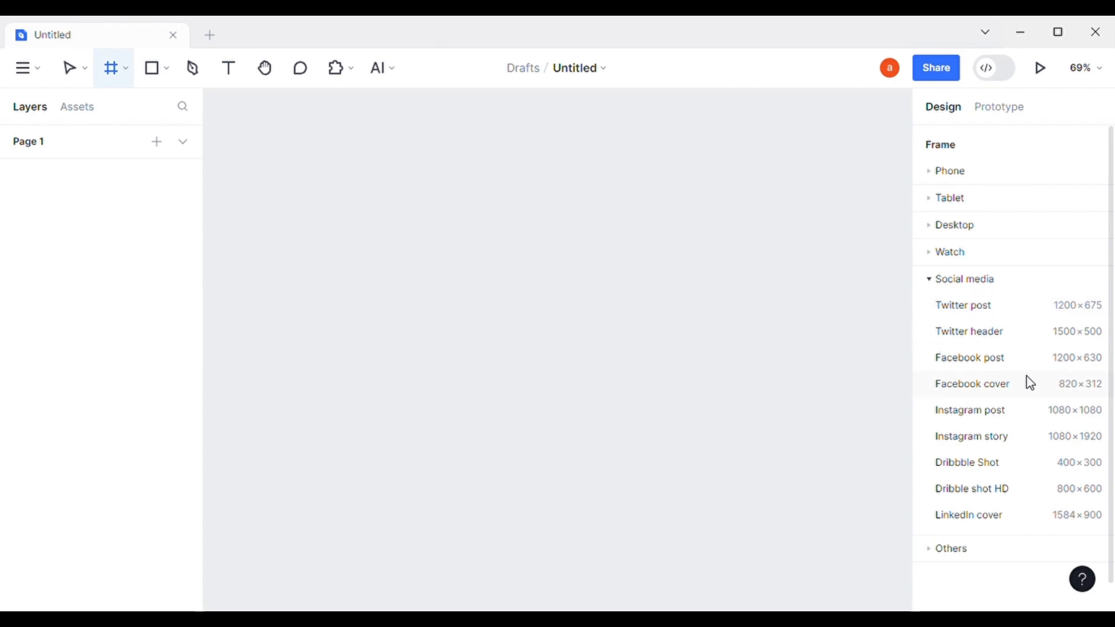
{"action": "left_click", "coordinate": [1010, 498]}
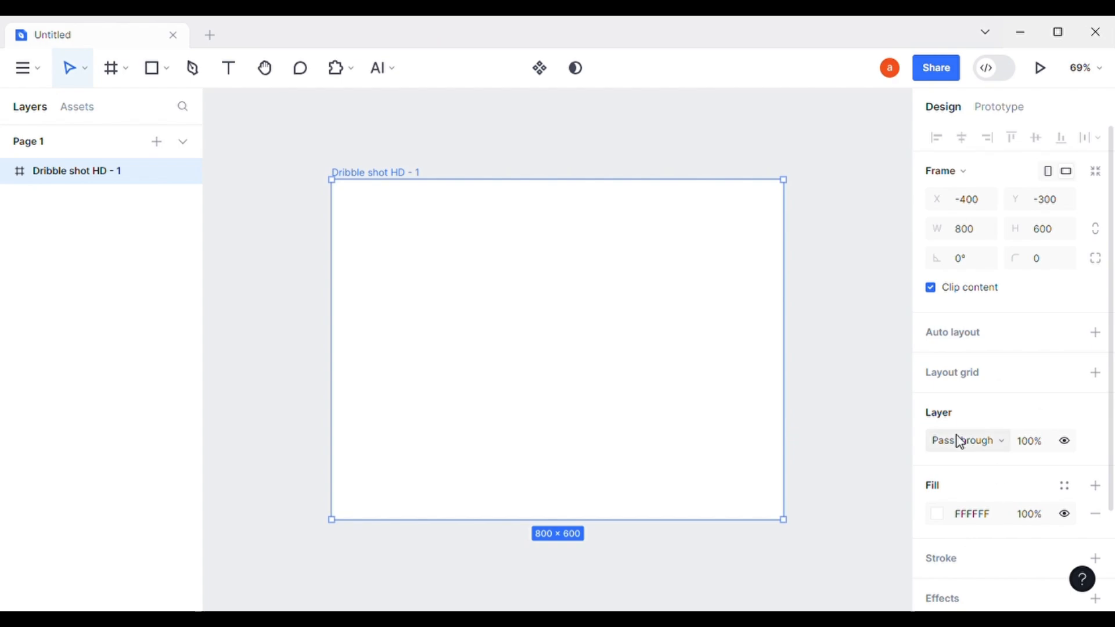
{"action": "left_click", "coordinate": [980, 232]}
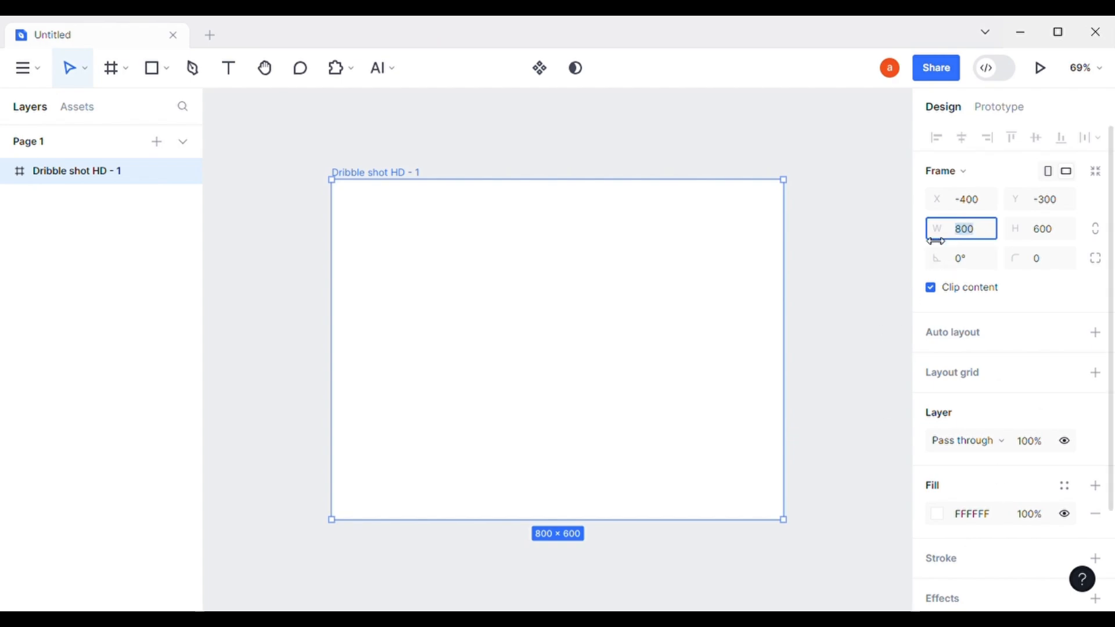
{"action": "type", "text": "1080"}
{"action": "key", "text": "Tab"}
{"action": "type", "text": "10"}
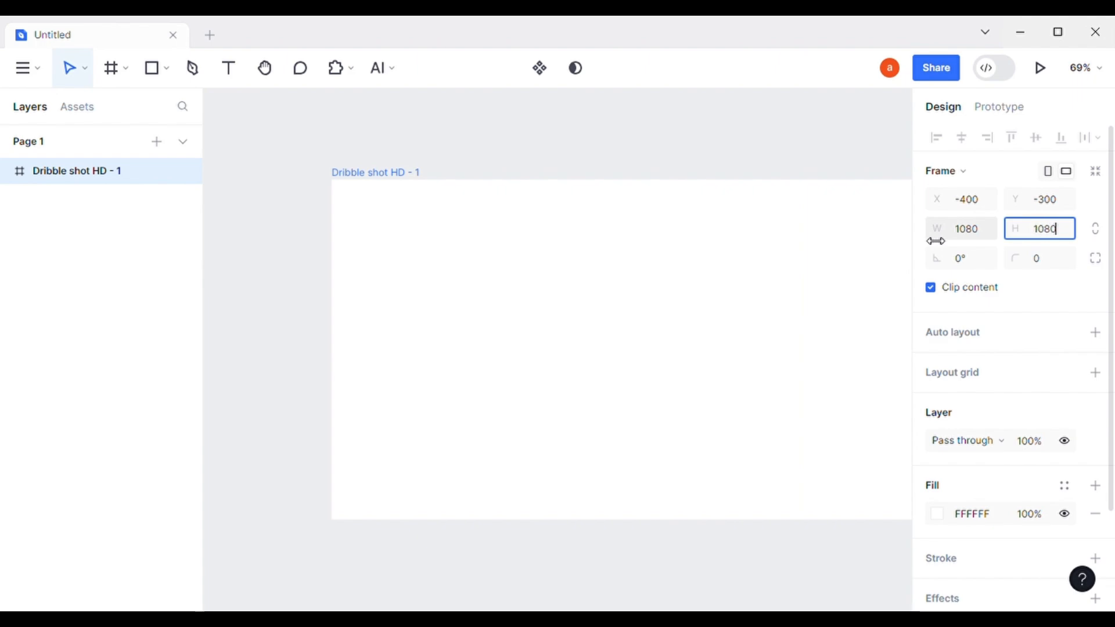
{"action": "key", "text": "Return"}
{"action": "scroll", "coordinate": [590, 280], "scroll_direction": "down", "scroll_amount": 5}
{"action": "left_click_drag", "start_coordinate": [624, 323], "coordinate": [592, 312]}
{"action": "scroll", "coordinate": [552, 312], "scroll_direction": "up", "scroll_amount": 2}
{"action": "scroll", "coordinate": [552, 311], "scroll_direction": "up", "scroll_amount": 2}
{"action": "scroll", "coordinate": [557, 299], "scroll_direction": "down", "scroll_amount": 2}
{"action": "left_click", "coordinate": [748, 300]}
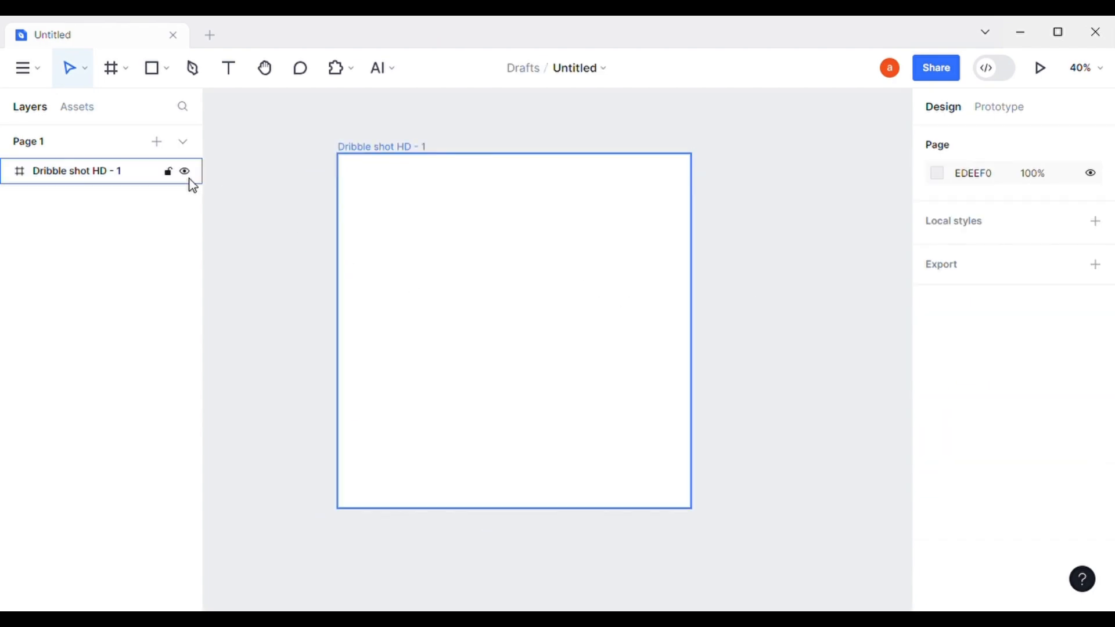
Draw a rectangle of about 1082 × 1092 covering the whole frame and fill it with white FFFFFF.
{"action": "left_click", "coordinate": [153, 69]}
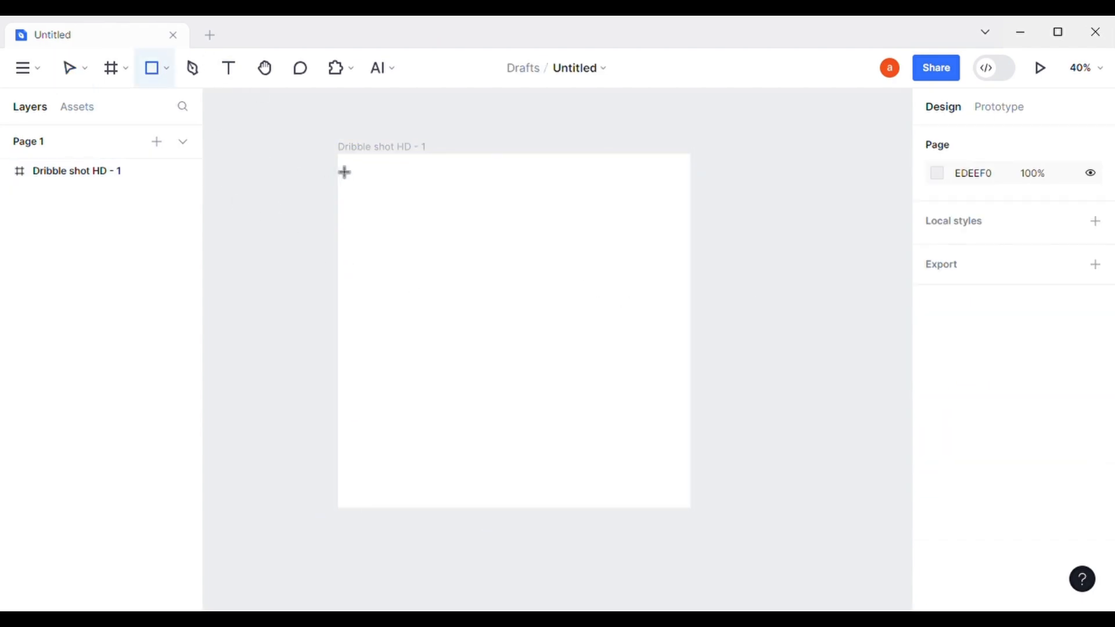
{"action": "mouse_move", "coordinate": [338, 150]}
{"action": "left_mouse_down"}
{"action": "mouse_move", "coordinate": [465, 332]}
{"action": "mouse_move", "coordinate": [639, 484]}
{"action": "mouse_move", "coordinate": [694, 512]}
{"action": "left_mouse_up"}
{"action": "left_click", "coordinate": [937, 422]}
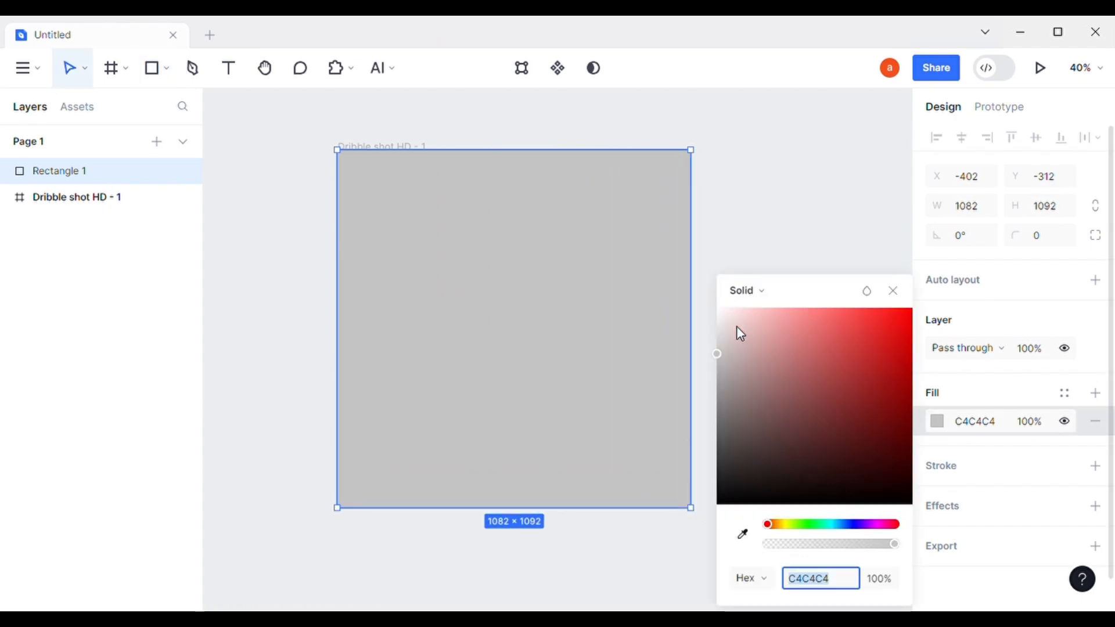
{"action": "left_click", "coordinate": [713, 319]}
{"action": "left_click_drag", "start_coordinate": [713, 322], "coordinate": [714, 307]}
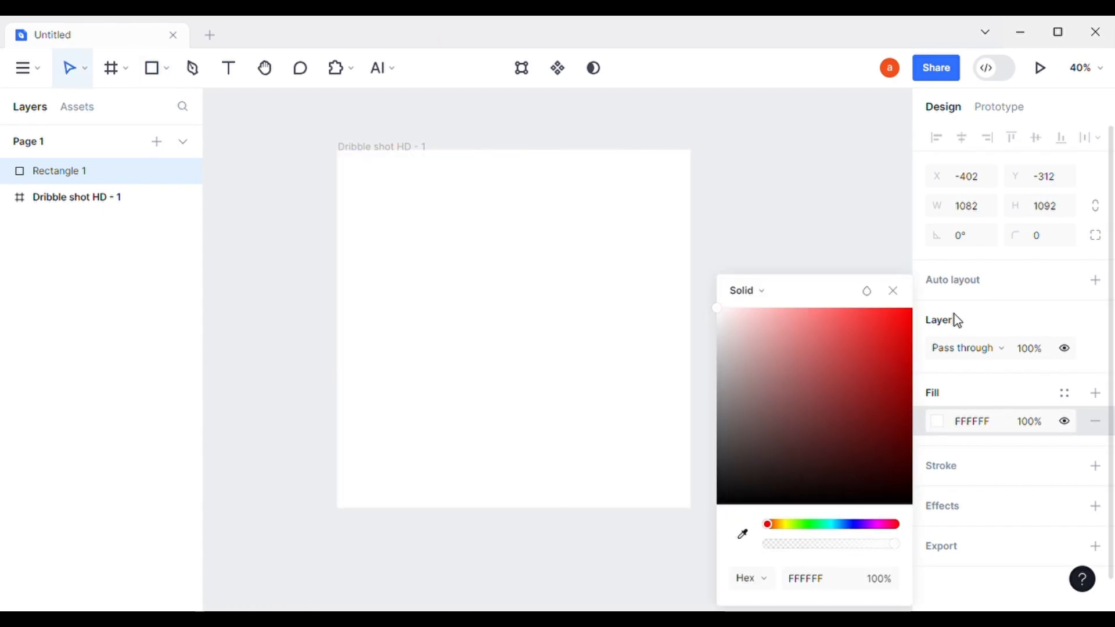
{"action": "left_click", "coordinate": [900, 292]}
{"action": "left_click", "coordinate": [831, 304]}
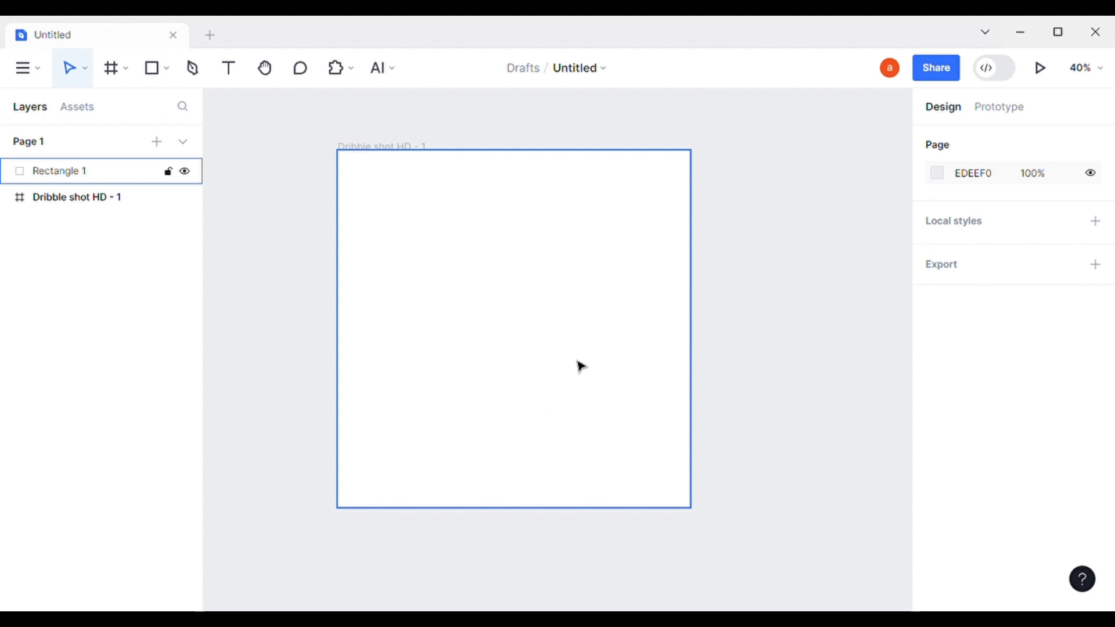
Paste the copied white textured background image onto the canvas and move it over the frame.
{"action": "key", "text": "ctrl+v"}
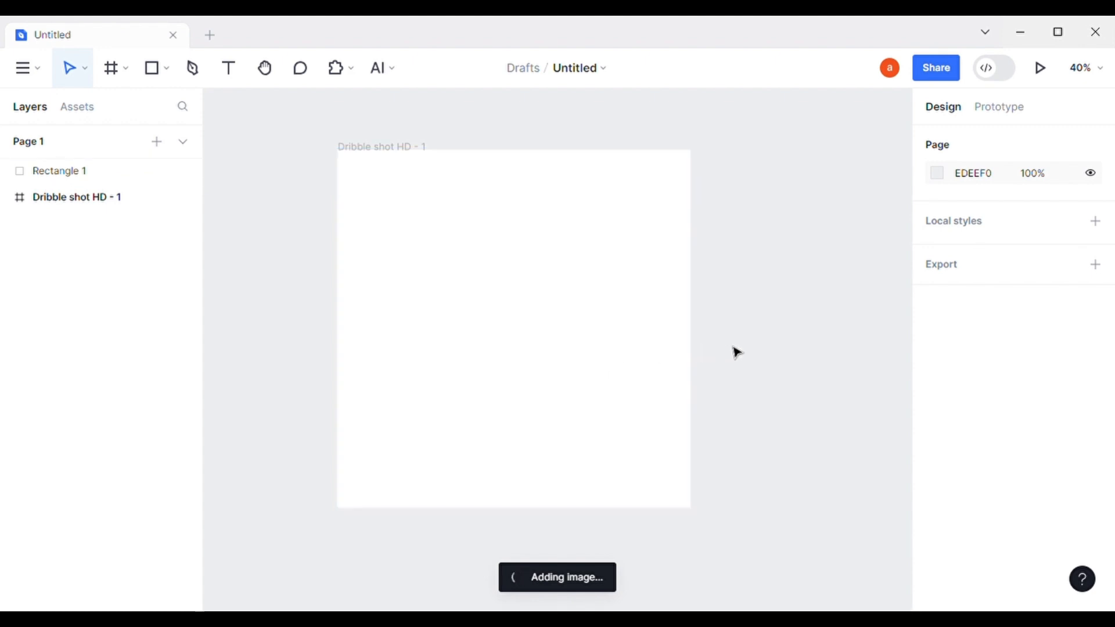
{"action": "scroll", "coordinate": [752, 334], "scroll_direction": "down", "scroll_amount": 5}
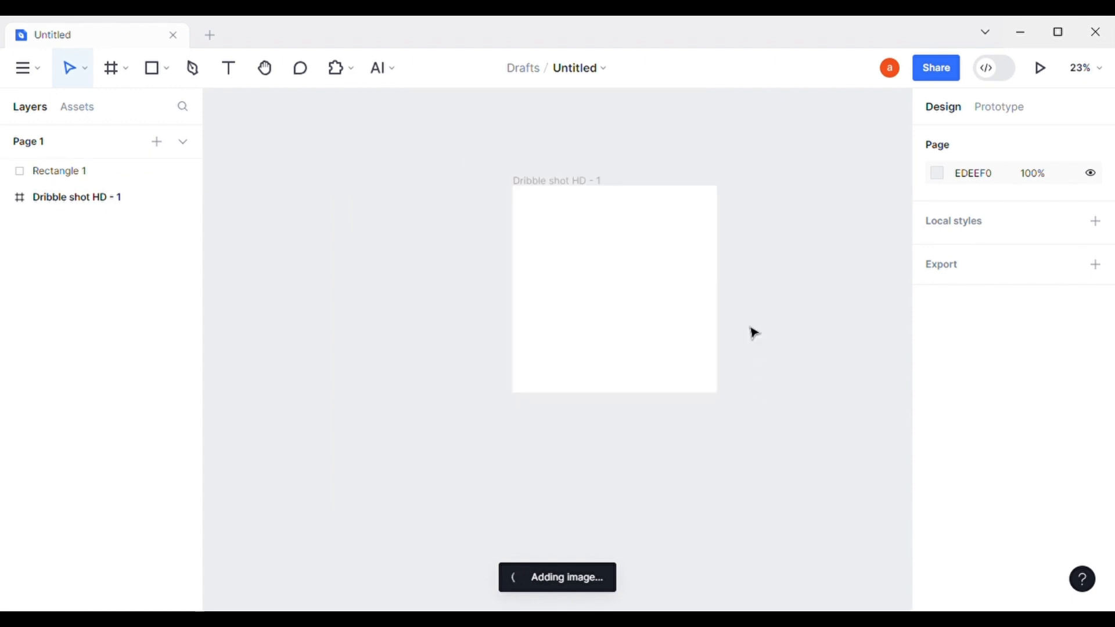
{"action": "scroll", "coordinate": [642, 378], "scroll_direction": "up", "scroll_amount": 3}
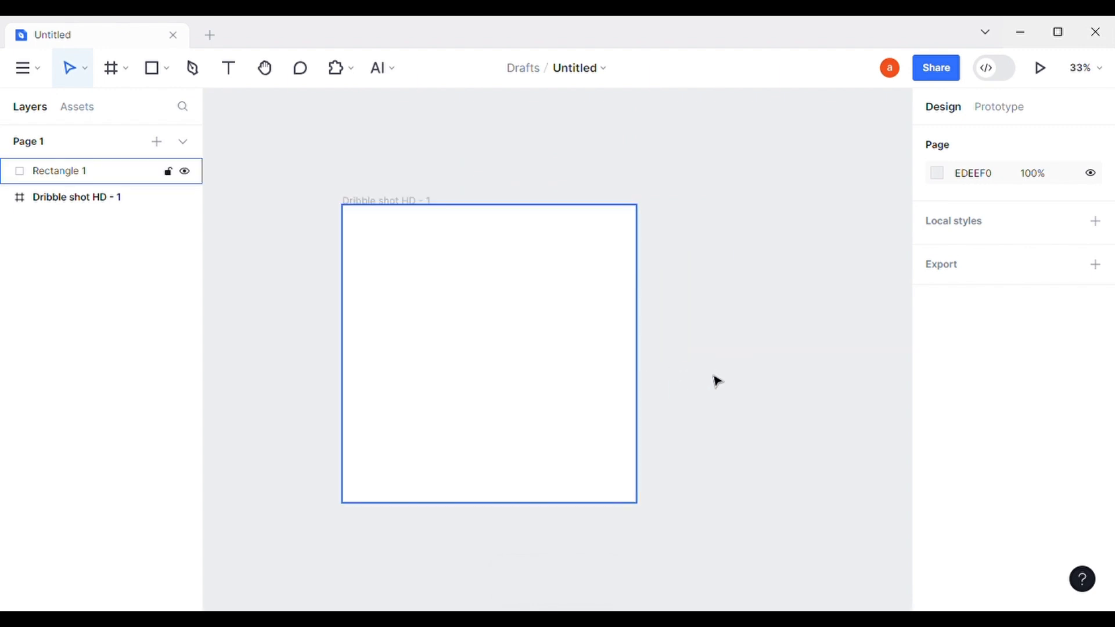
{"action": "scroll", "coordinate": [720, 381], "scroll_direction": "down", "scroll_amount": 5}
{"action": "left_click_drag", "start_coordinate": [830, 405], "coordinate": [739, 408]}
{"action": "key", "text": "shift+2"}
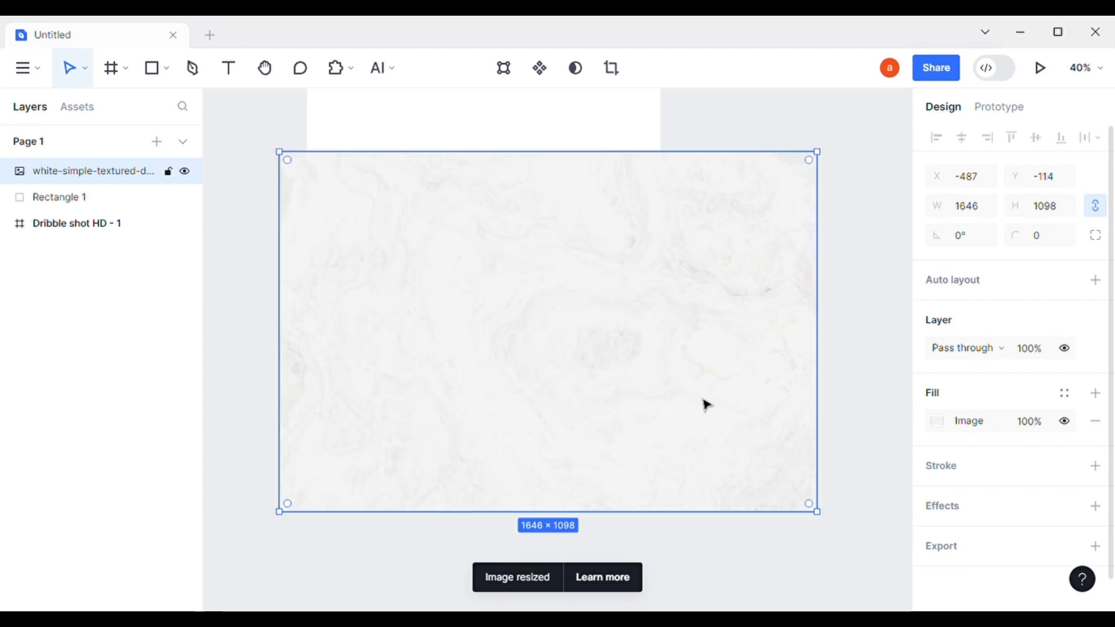
{"action": "scroll", "coordinate": [644, 368], "scroll_direction": "up", "scroll_amount": 2}
{"action": "scroll", "coordinate": [644, 368], "scroll_direction": "left", "scroll_amount": 2}
{"action": "left_click_drag", "start_coordinate": [645, 368], "coordinate": [606, 306]}
{"action": "left_click_drag", "start_coordinate": [635, 395], "coordinate": [583, 340]}
Adjust the side and top edges of the textured image to match the frame, making it 1080 wide and about 1101 high.
{"action": "left_click_drag", "start_coordinate": [836, 375], "coordinate": [690, 371]}
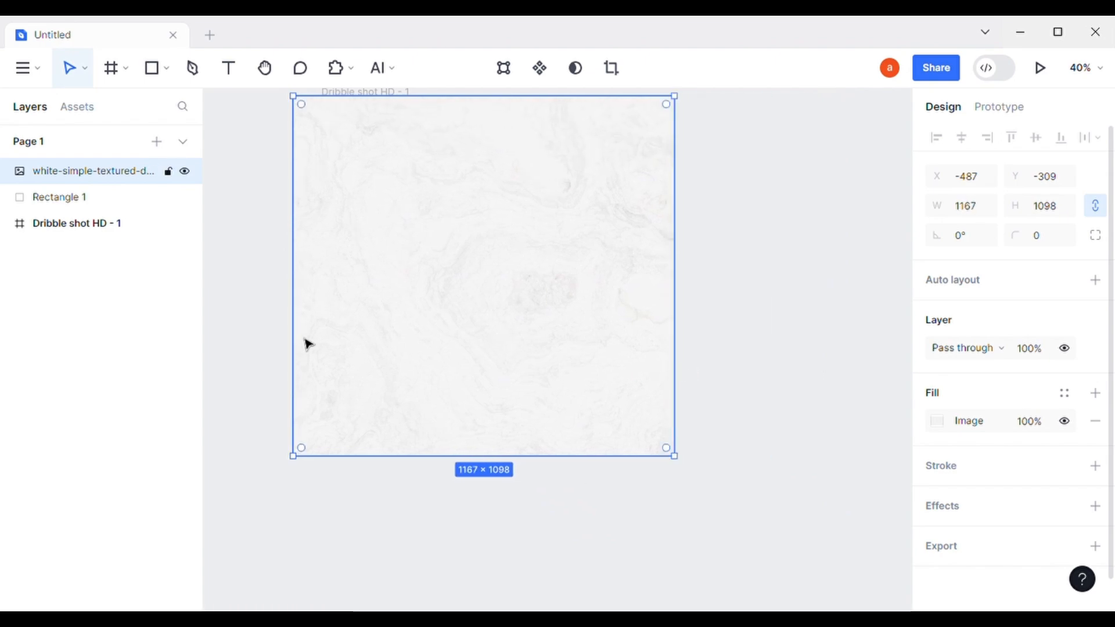
{"action": "left_click_drag", "start_coordinate": [308, 346], "coordinate": [336, 341]}
{"action": "scroll", "coordinate": [453, 453], "scroll_direction": "up", "scroll_amount": 10}
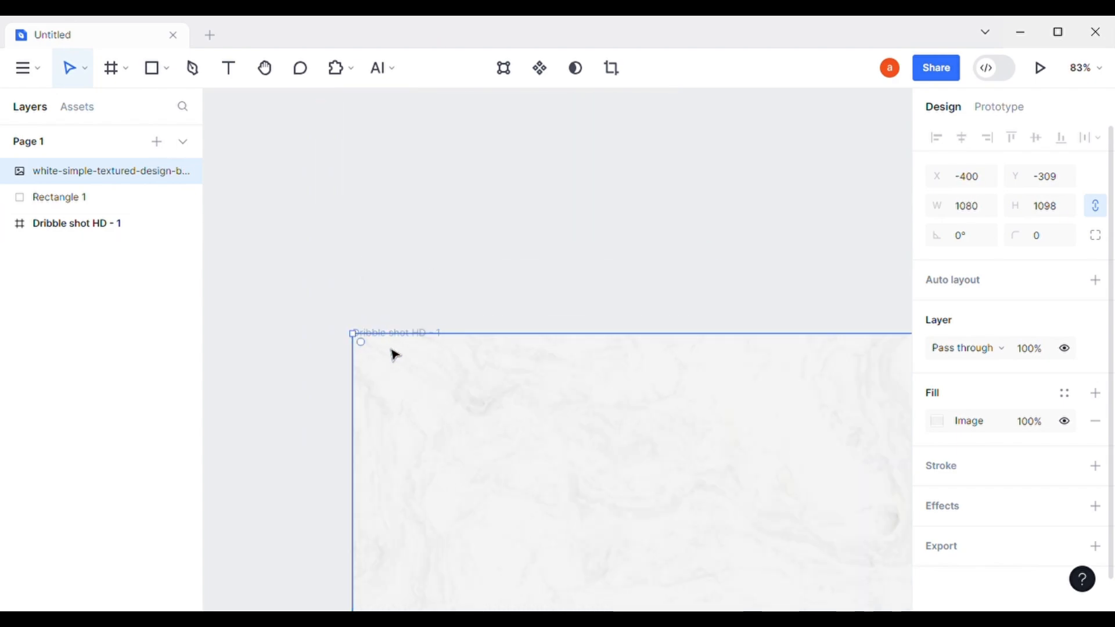
{"action": "scroll", "coordinate": [389, 325], "scroll_direction": "up", "scroll_amount": 3}
{"action": "left_click_drag", "start_coordinate": [395, 311], "coordinate": [397, 291]}
{"action": "scroll", "coordinate": [429, 258], "scroll_direction": "down", "scroll_amount": 15}
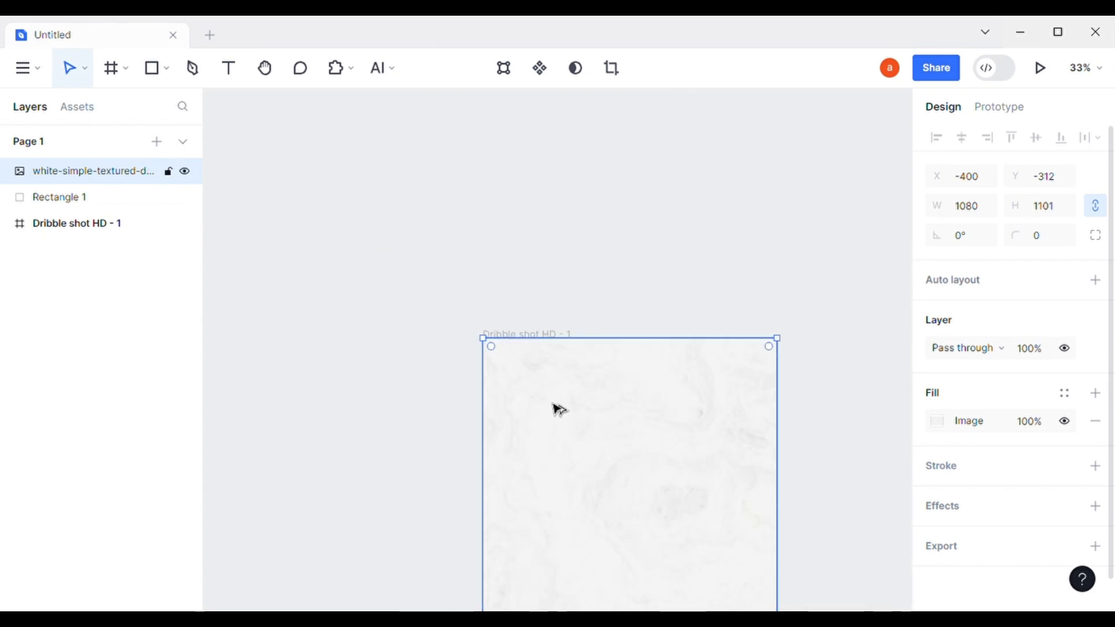
{"action": "left_click_drag", "start_coordinate": [601, 467], "coordinate": [534, 456]}
{"action": "scroll", "coordinate": [511, 444], "scroll_direction": "up", "scroll_amount": 7}
{"action": "scroll", "coordinate": [531, 457], "scroll_direction": "down", "scroll_amount": 3}
{"action": "left_click_drag", "start_coordinate": [527, 398], "coordinate": [533, 411]}
{"action": "scroll", "coordinate": [533, 411], "scroll_direction": "up", "scroll_amount": 2}
{"action": "left_click", "coordinate": [741, 351]}
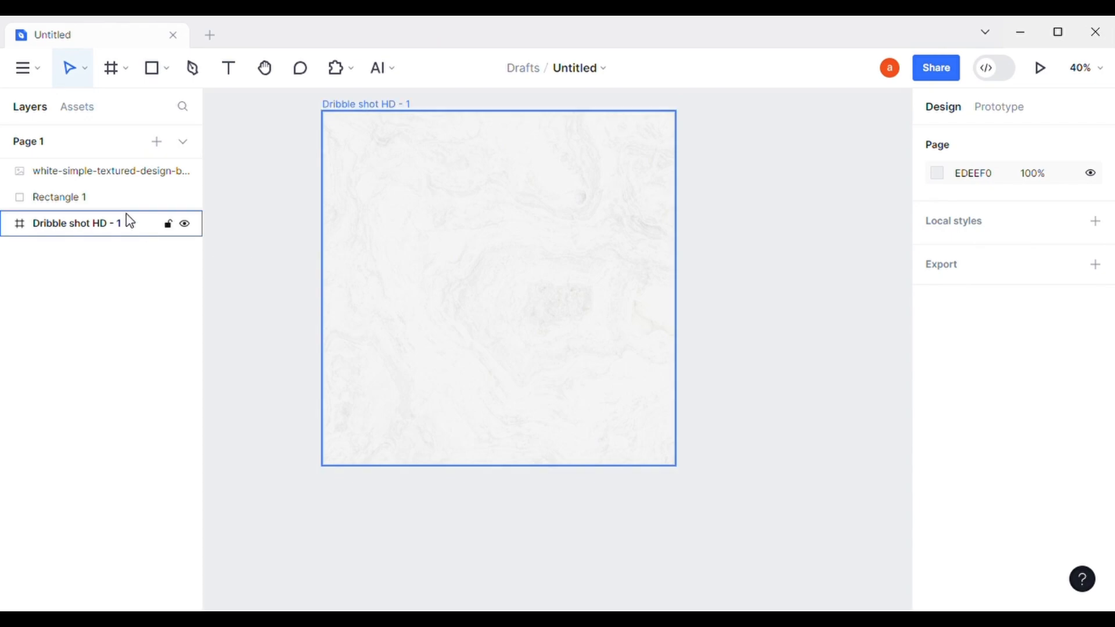
Move the textured image and Rectangle 1 layers into the Dribble shot HD frame and lock both layers.
{"action": "left_click", "coordinate": [111, 199]}
{"action": "left_click", "coordinate": [111, 171], "text": "shift"}
{"action": "left_click_drag", "start_coordinate": [82, 196], "coordinate": [91, 231]}
{"action": "left_click", "coordinate": [243, 284]}
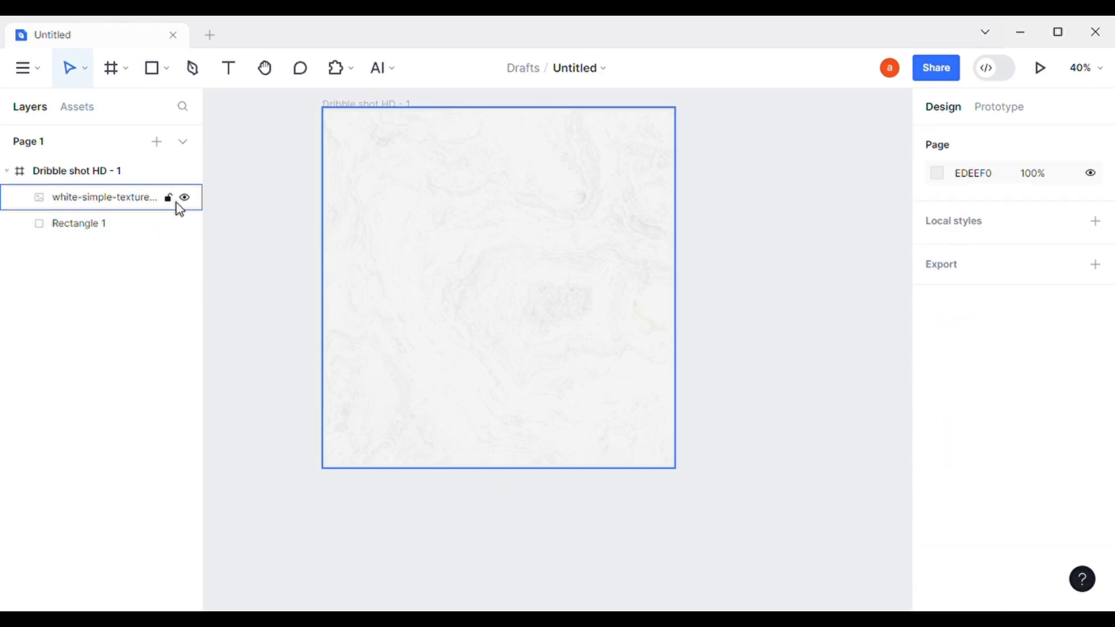
{"action": "left_click", "coordinate": [168, 224]}
{"action": "left_click", "coordinate": [168, 198]}
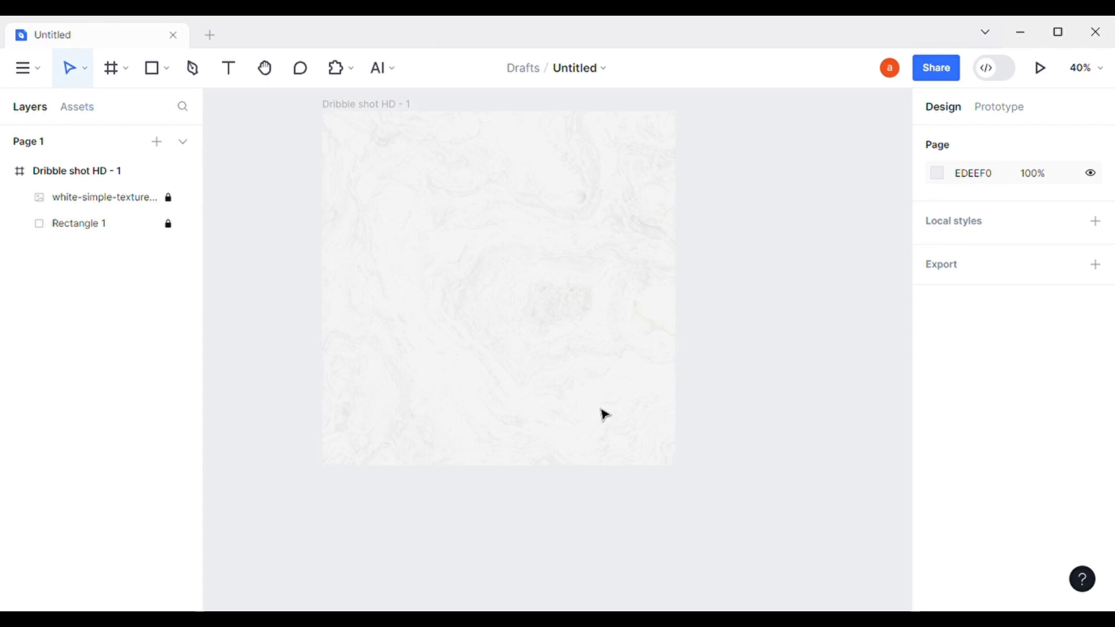
Paste the copied student cutout image into the frame and position it at about X 140, Y 104.
{"action": "key", "text": "ctrl+v"}
{"action": "scroll", "coordinate": [572, 423], "scroll_direction": "down", "scroll_amount": 1}
{"action": "left_click_drag", "start_coordinate": [582, 180], "coordinate": [598, 349]}
{"action": "left_click_drag", "start_coordinate": [587, 199], "coordinate": [574, 144]}
{"action": "left_click_drag", "start_coordinate": [615, 331], "coordinate": [611, 329]}
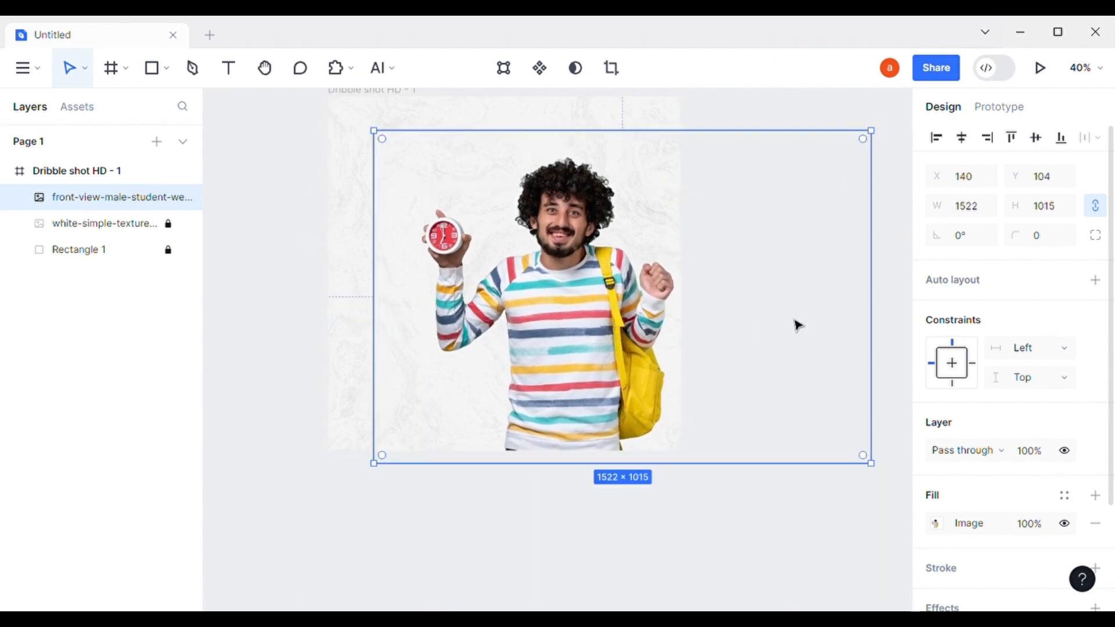
Trim the empty sides of the student image and scale it down to about 766 × 943 in the frame's lower right corner.
{"action": "left_click_drag", "start_coordinate": [881, 333], "coordinate": [693, 341]}
{"action": "left_click_drag", "start_coordinate": [381, 341], "coordinate": [424, 340]}
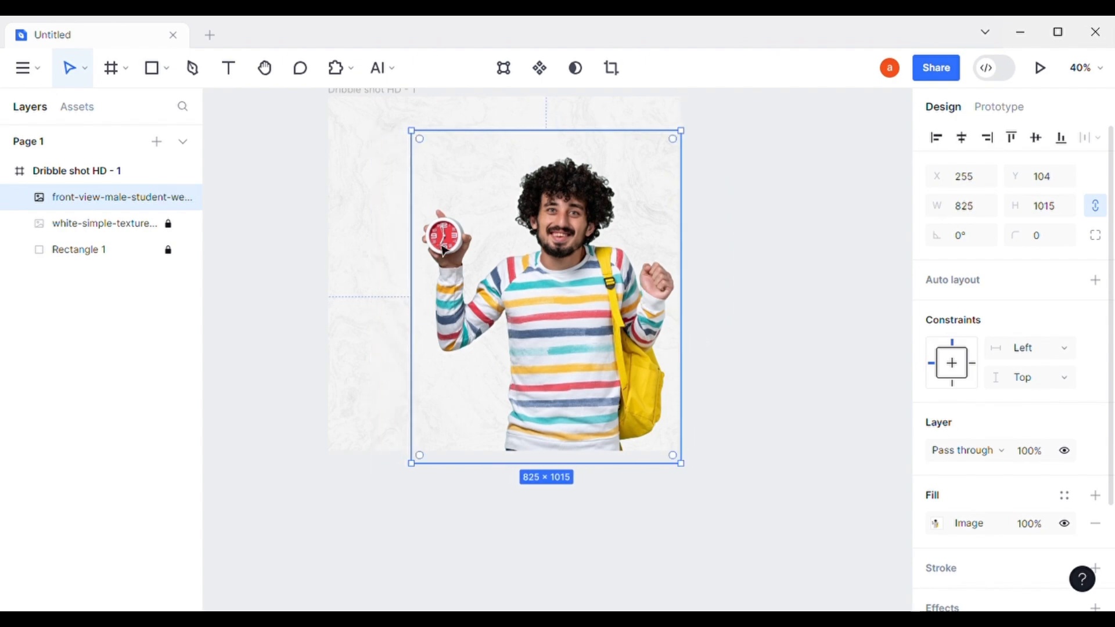
{"action": "left_click_drag", "start_coordinate": [426, 150], "coordinate": [463, 170]}
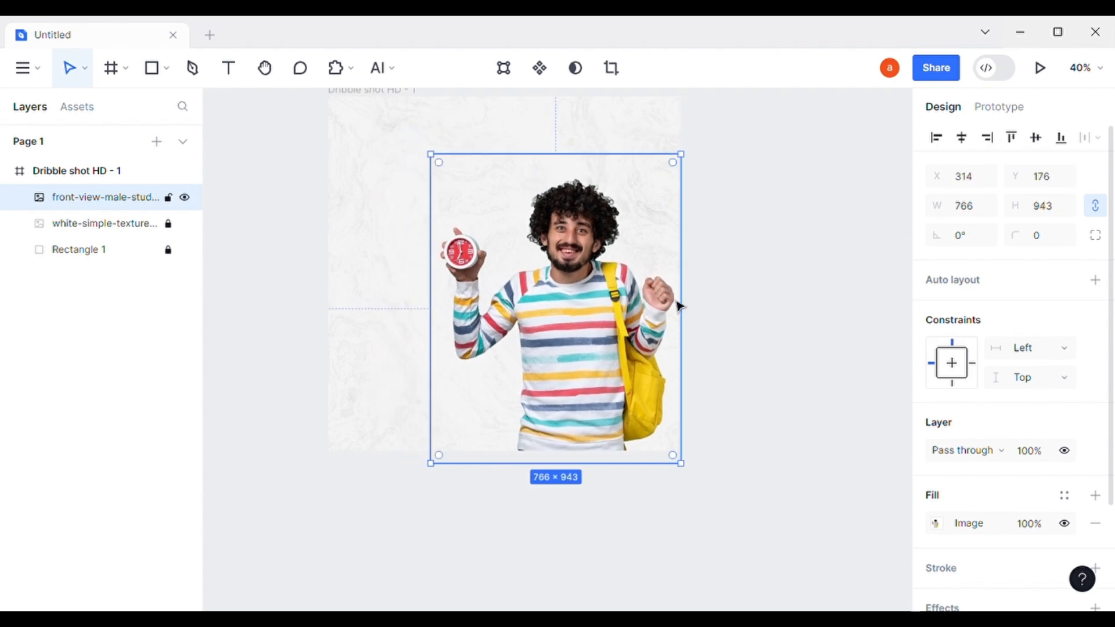
{"action": "left_click", "coordinate": [793, 351]}
{"action": "left_click_drag", "start_coordinate": [792, 351], "coordinate": [799, 397]}
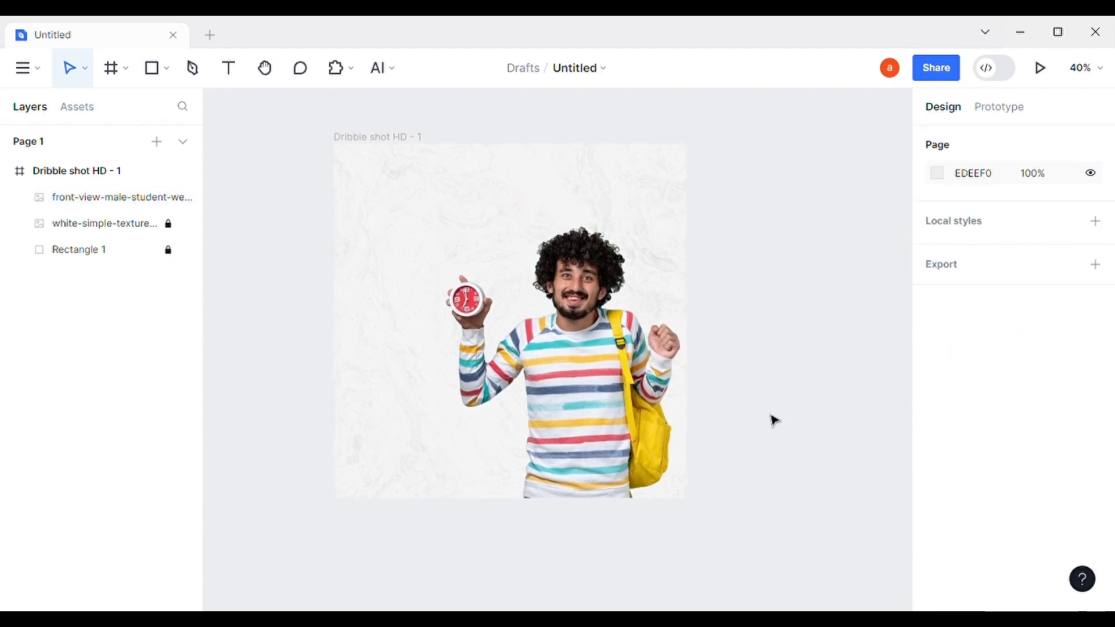
Draw a closed five-point slanted band from the frame's lower left to the student's torso with the Pen tool, filled C4C4C4 without a stroke.
{"action": "left_click", "coordinate": [193, 69]}
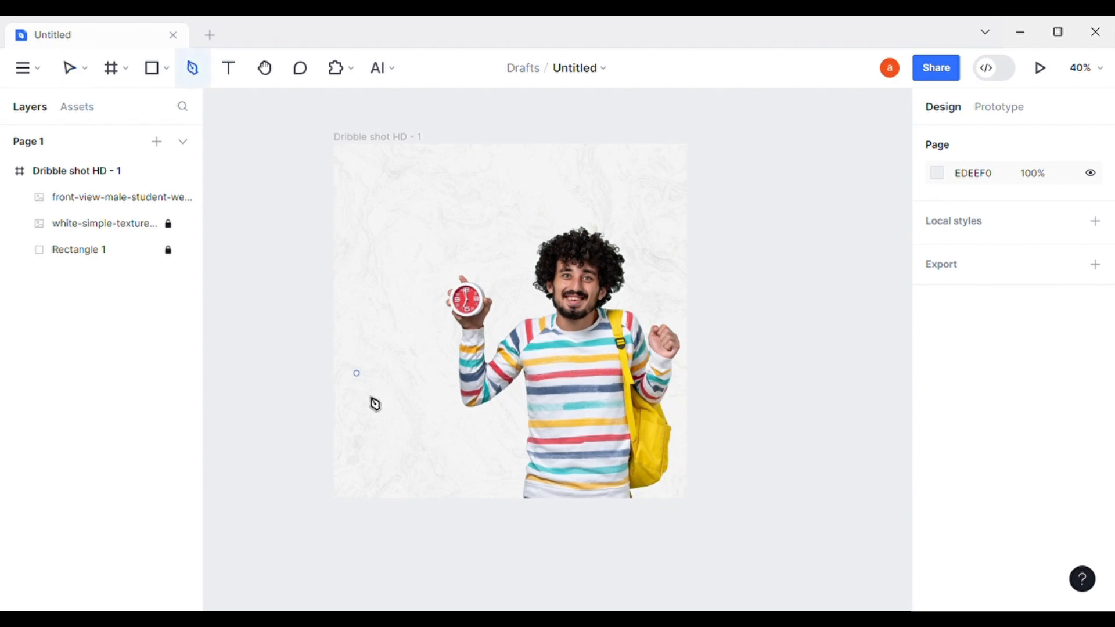
{"action": "left_click", "coordinate": [333, 466]}
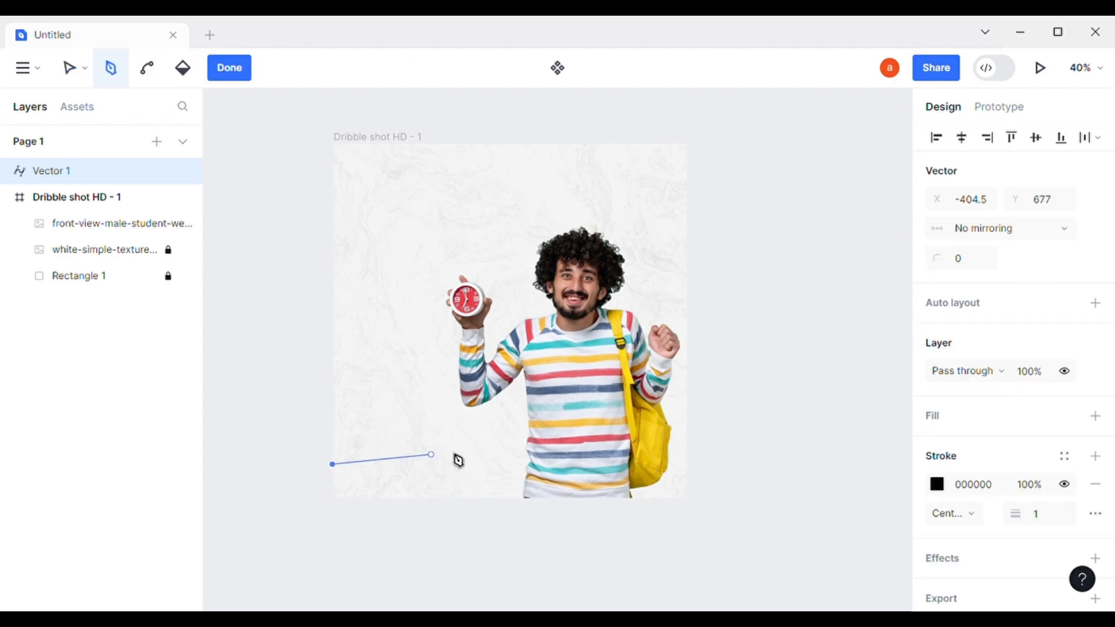
{"action": "left_click", "coordinate": [531, 428]}
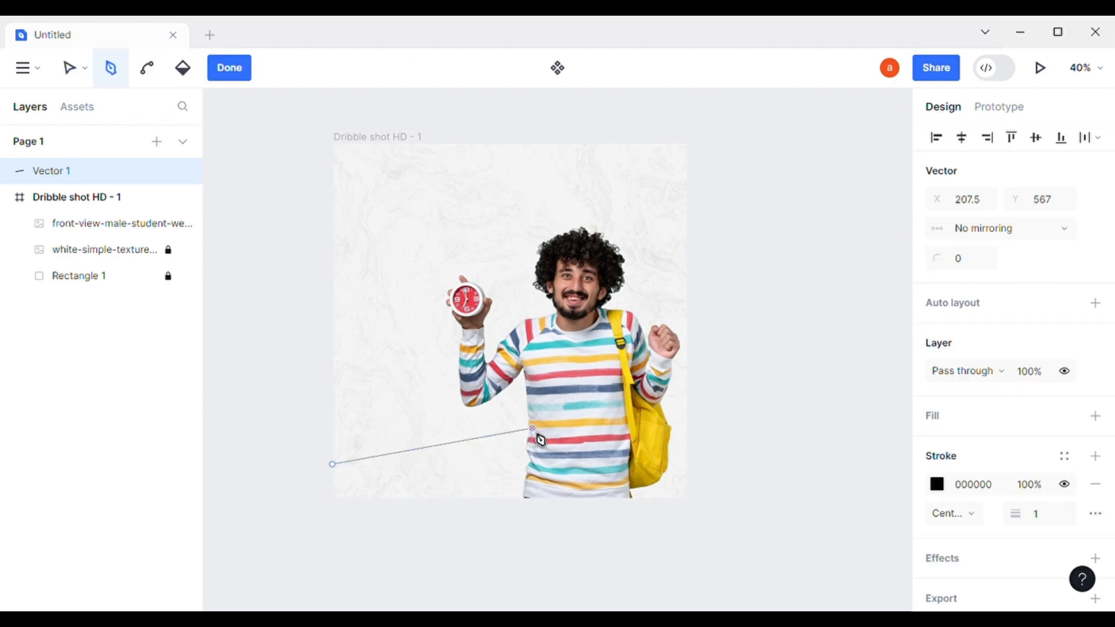
{"action": "left_click", "coordinate": [537, 464]}
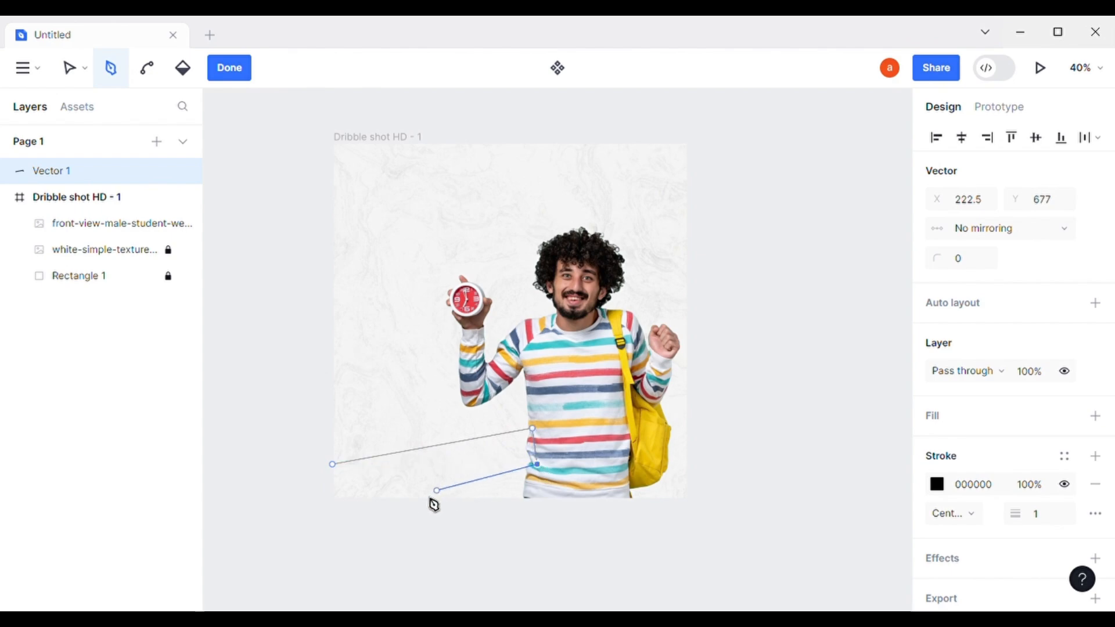
{"action": "left_click", "coordinate": [395, 500]}
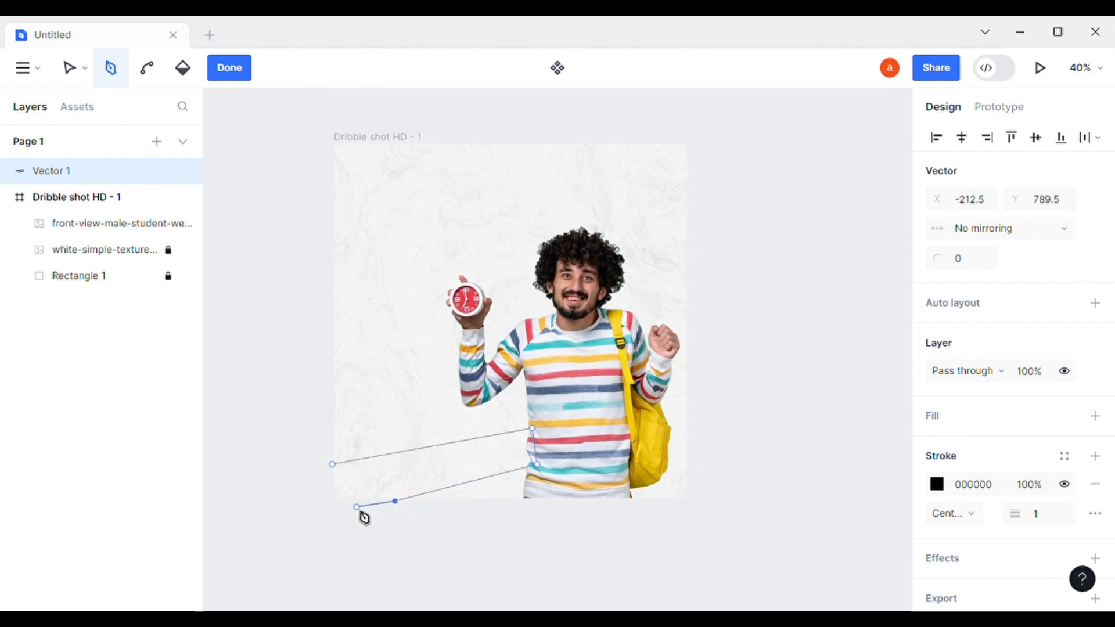
{"action": "left_click", "coordinate": [332, 500]}
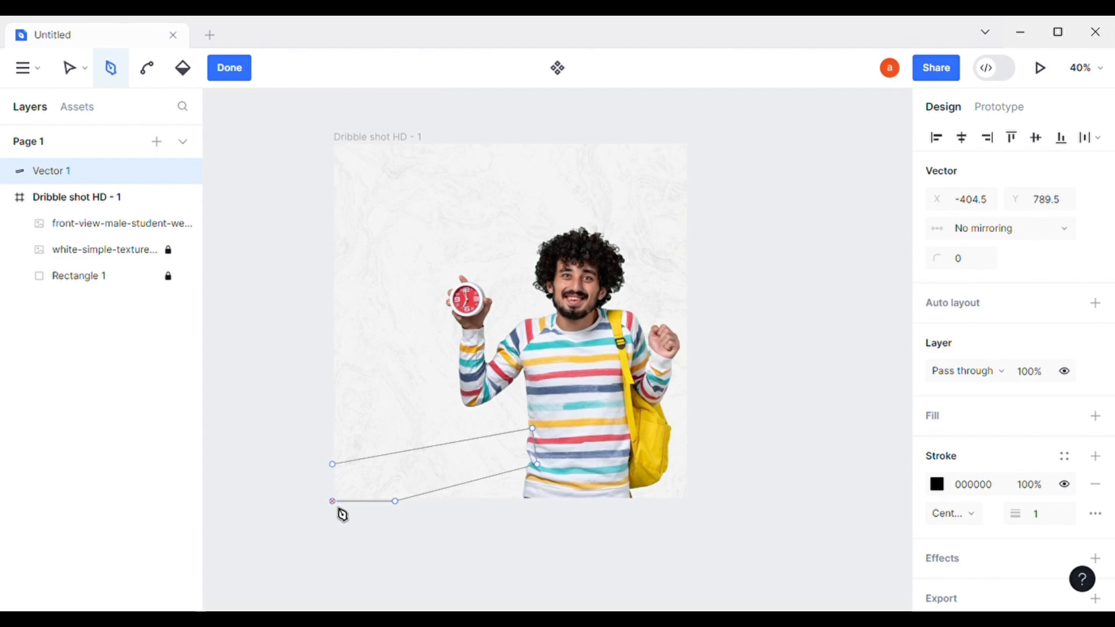
{"action": "left_click", "coordinate": [333, 465]}
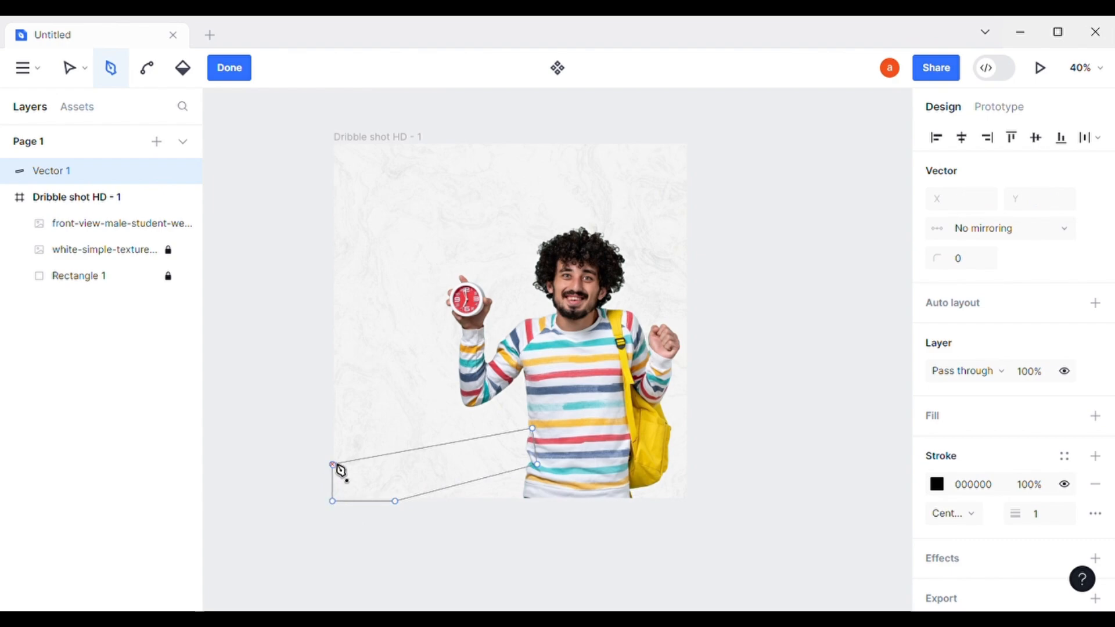
{"action": "left_click", "coordinate": [929, 418]}
{"action": "left_click", "coordinate": [1093, 519]}
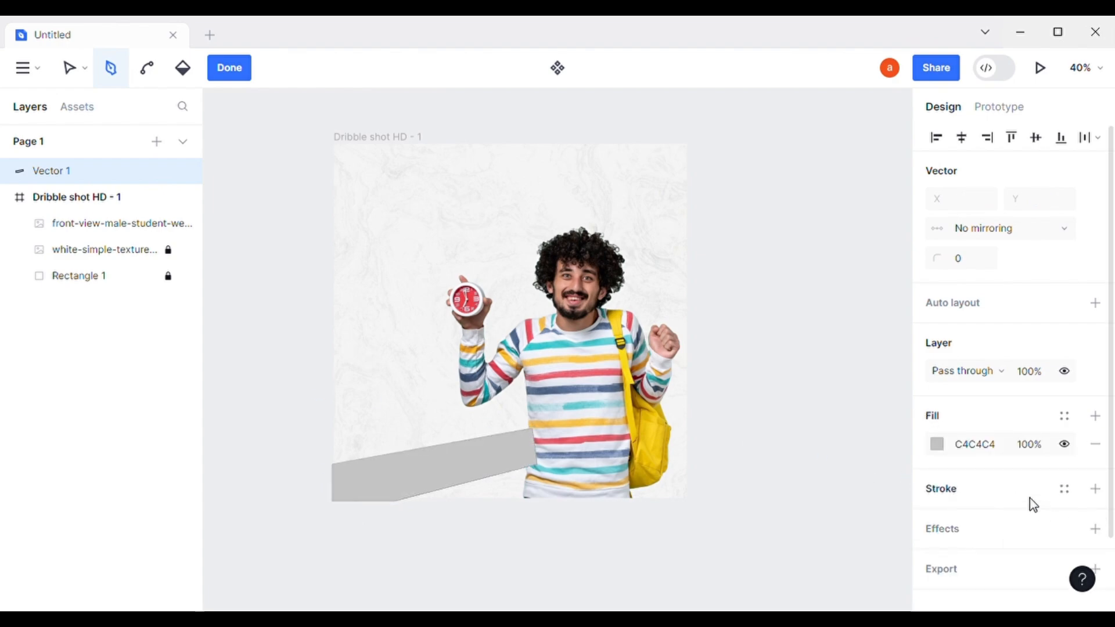
Recolour the slanted band with dark yellow CB9F05 sampled from the student's backpack and finish editing its shape.
{"action": "left_click", "coordinate": [932, 451]}
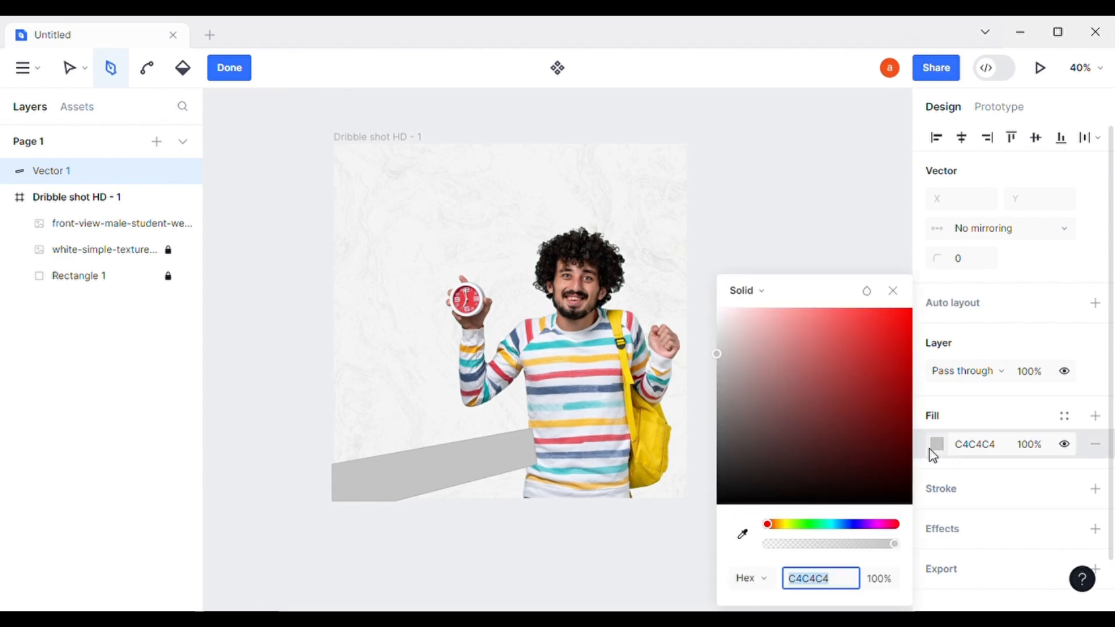
{"action": "left_click", "coordinate": [742, 534]}
{"action": "left_click", "coordinate": [649, 473]}
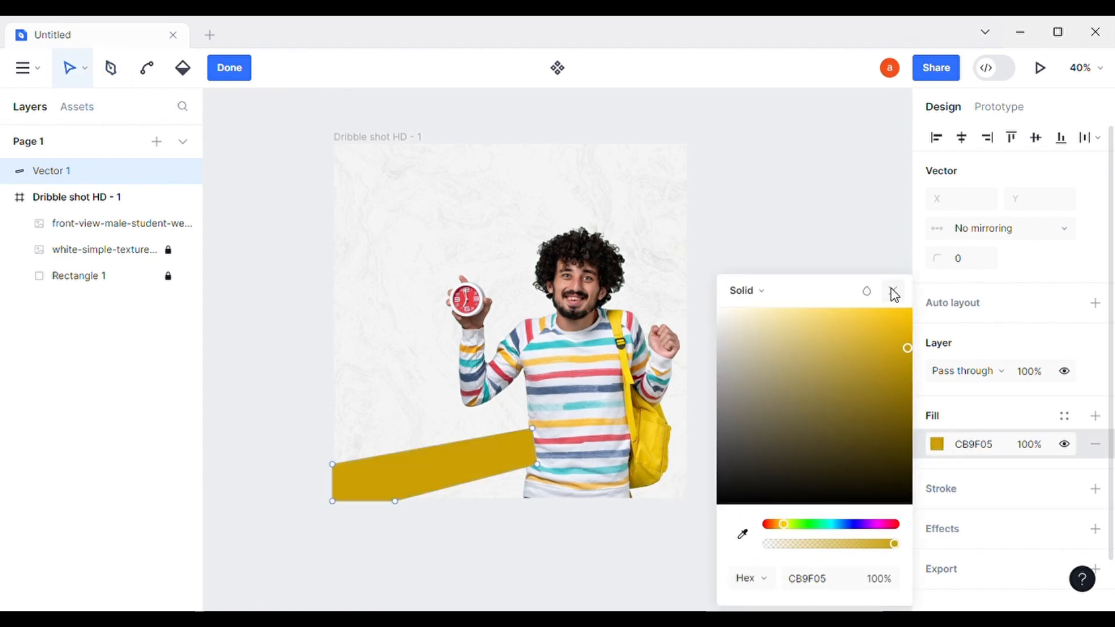
{"action": "left_click", "coordinate": [893, 291]}
{"action": "scroll", "coordinate": [474, 499], "scroll_direction": "up", "scroll_amount": 3}
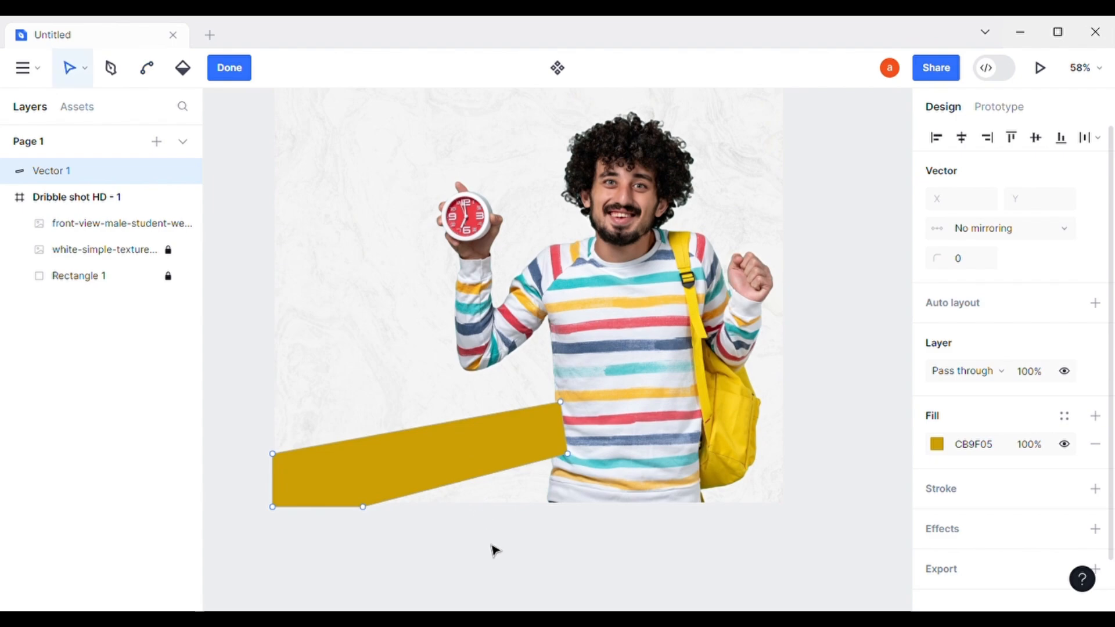
{"action": "key", "text": "Escape"}
Move the Vector 1 layer into the Dribble shot HD frame, directly beneath the student image.
{"action": "left_click_drag", "start_coordinate": [130, 177], "coordinate": [124, 235]}
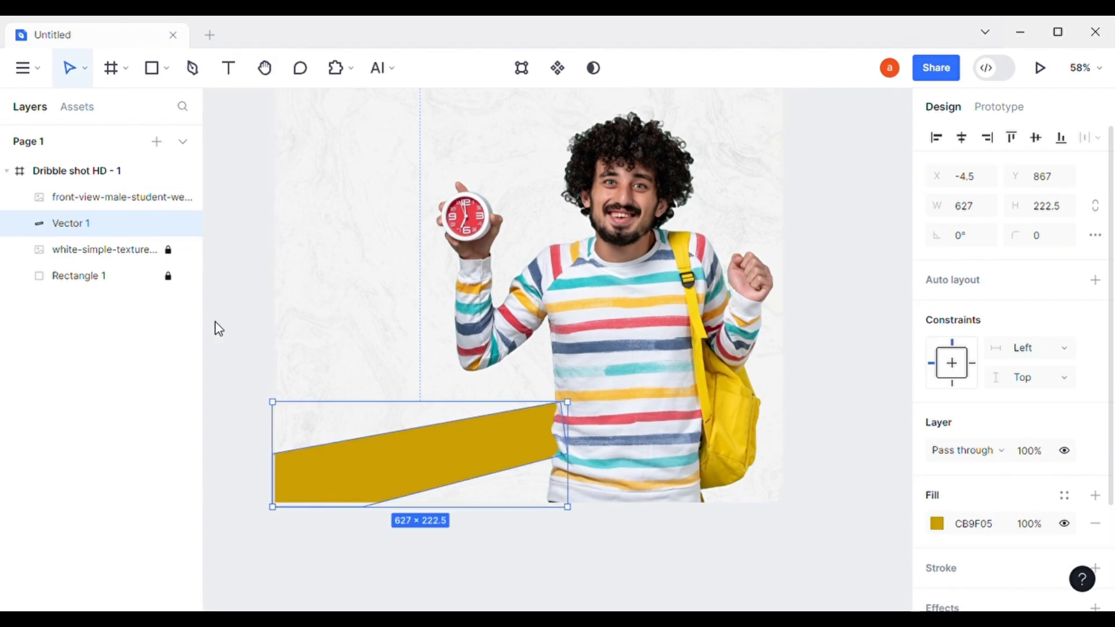
{"action": "left_click", "coordinate": [524, 497]}
{"action": "left_click", "coordinate": [492, 583]}
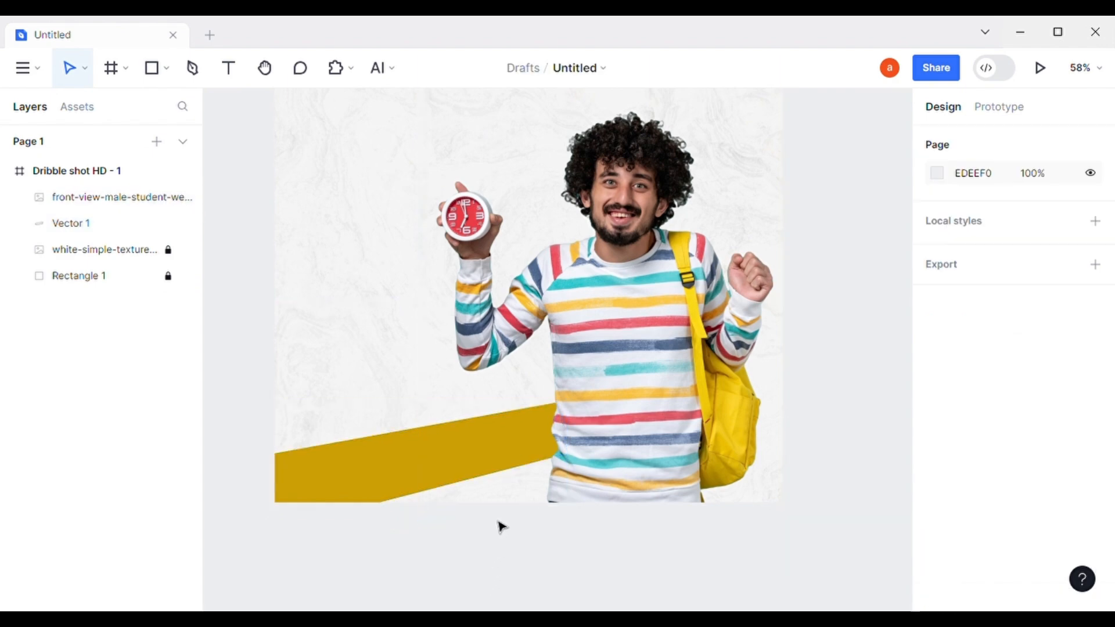
Lock the student image layer so the band behind it can be selected freely.
{"action": "left_click", "coordinate": [481, 473]}
{"action": "left_click", "coordinate": [385, 472]}
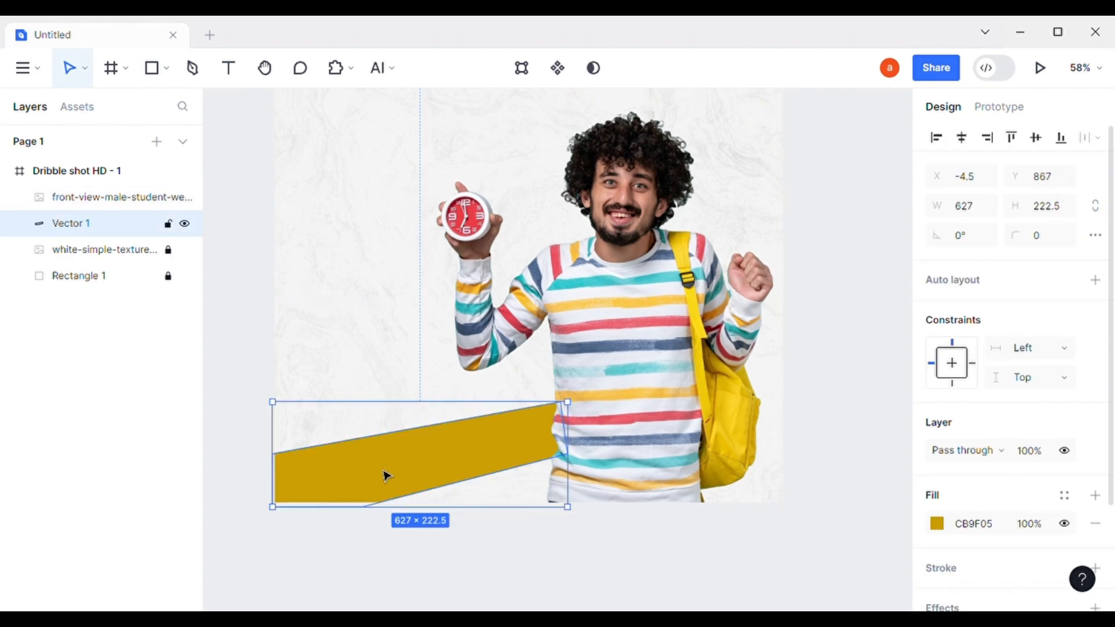
{"action": "left_click", "coordinate": [573, 448]}
{"action": "left_click", "coordinate": [401, 470]}
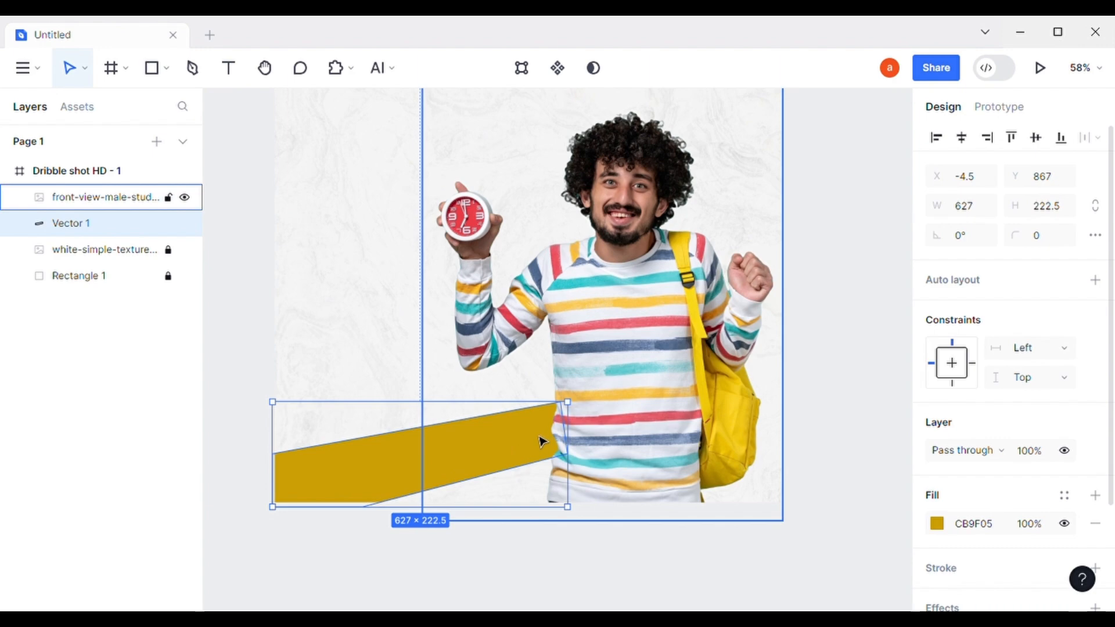
{"action": "left_click", "coordinate": [608, 470]}
{"action": "left_click", "coordinate": [168, 198]}
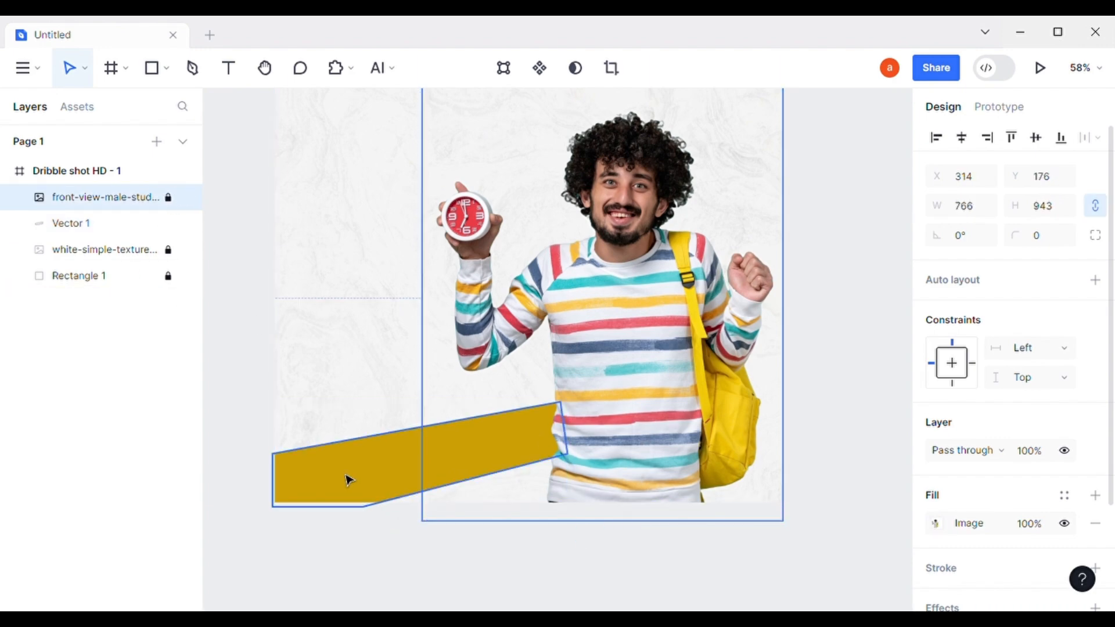
Reshape the band by shifting its end points lower behind the student's torso and its bottom-edge point slightly towards the student.
{"action": "left_click", "coordinate": [332, 457]}
{"action": "double_click", "coordinate": [432, 462]}
{"action": "left_click_drag", "start_coordinate": [564, 408], "coordinate": [618, 445]}
{"action": "left_click_drag", "start_coordinate": [362, 508], "coordinate": [382, 514]}
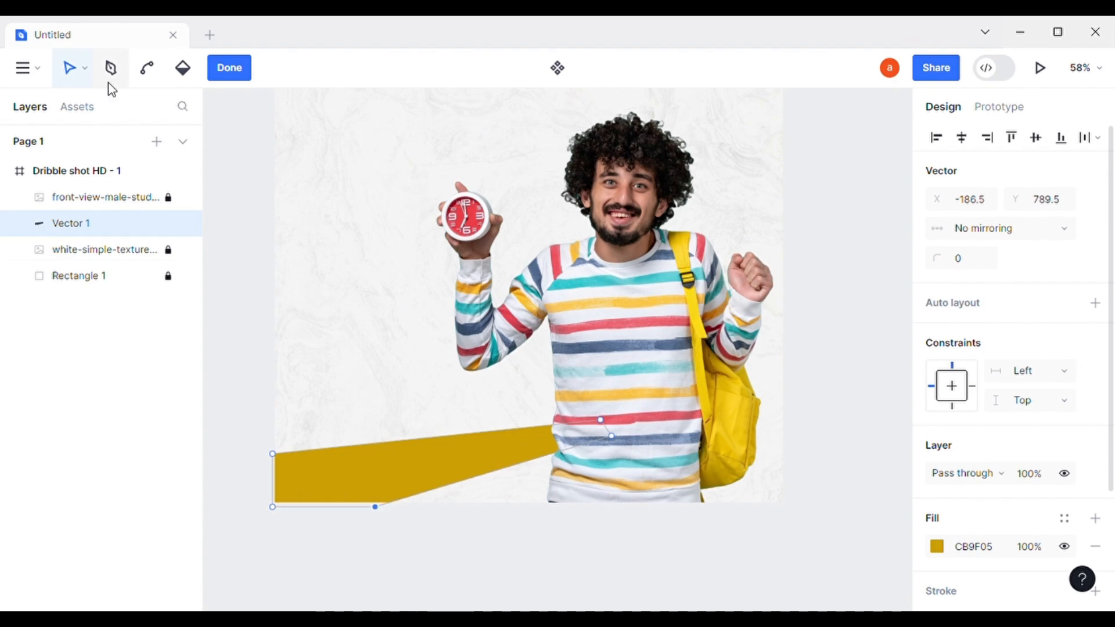
{"action": "left_click", "coordinate": [229, 67]}
{"action": "left_click", "coordinate": [453, 568]}
Draw a closed five-point slanted band about 404 × 883 from the frame's upper right corner to the student's torso with the Pen tool.
{"action": "left_click_drag", "start_coordinate": [611, 517], "coordinate": [597, 549]}
{"action": "left_click_drag", "start_coordinate": [592, 507], "coordinate": [487, 570]}
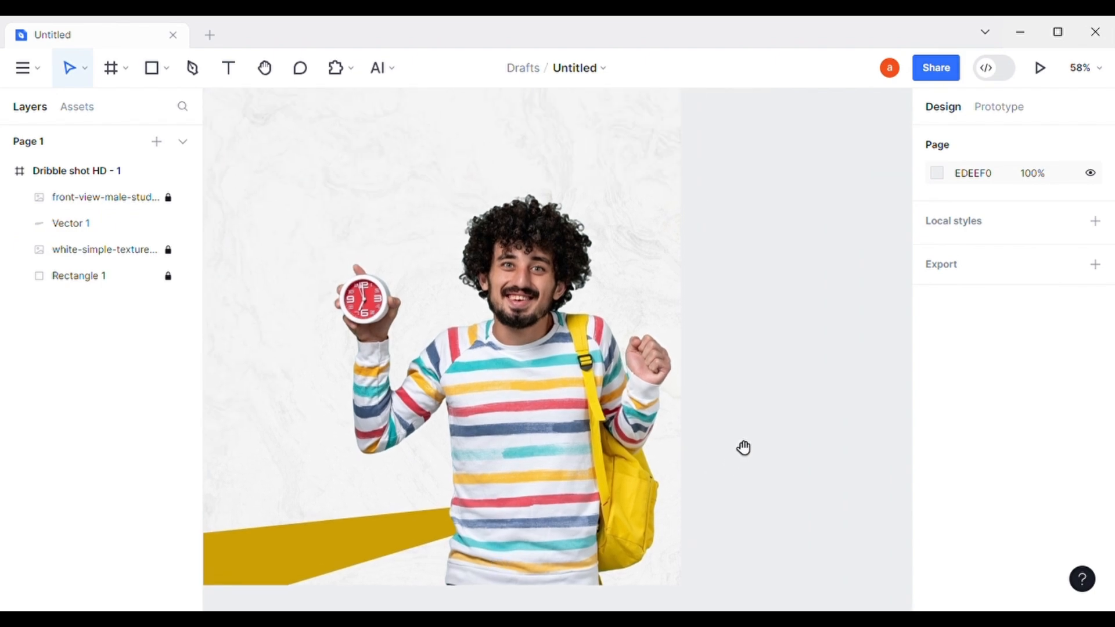
{"action": "scroll", "coordinate": [746, 442], "scroll_direction": "down", "scroll_amount": 1}
{"action": "scroll", "coordinate": [748, 435], "scroll_direction": "down", "scroll_amount": 2}
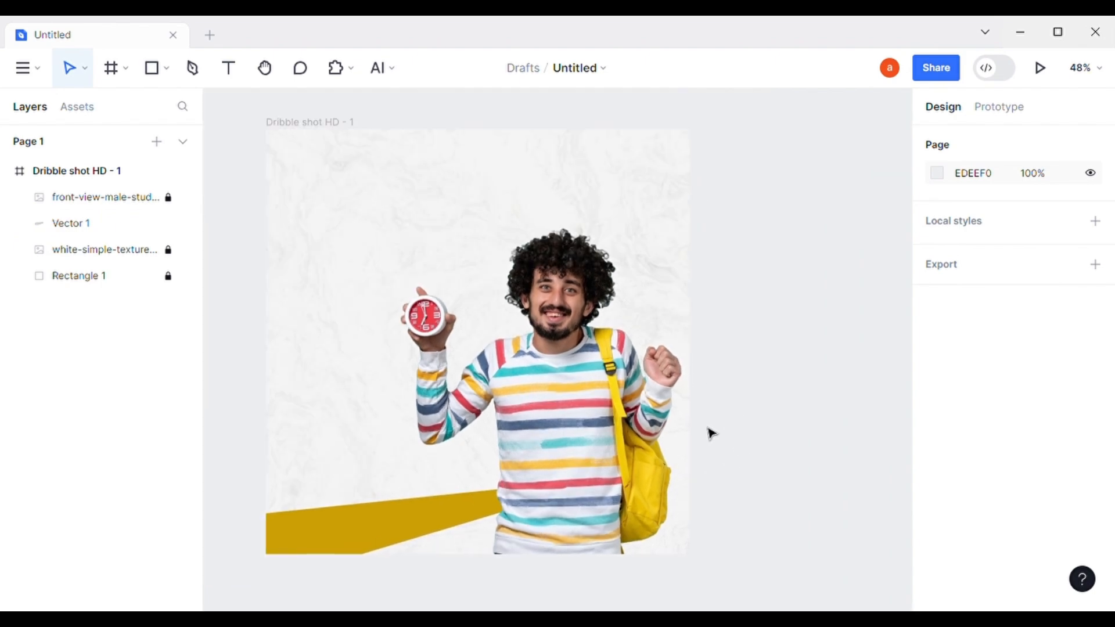
{"action": "left_click", "coordinate": [193, 68]}
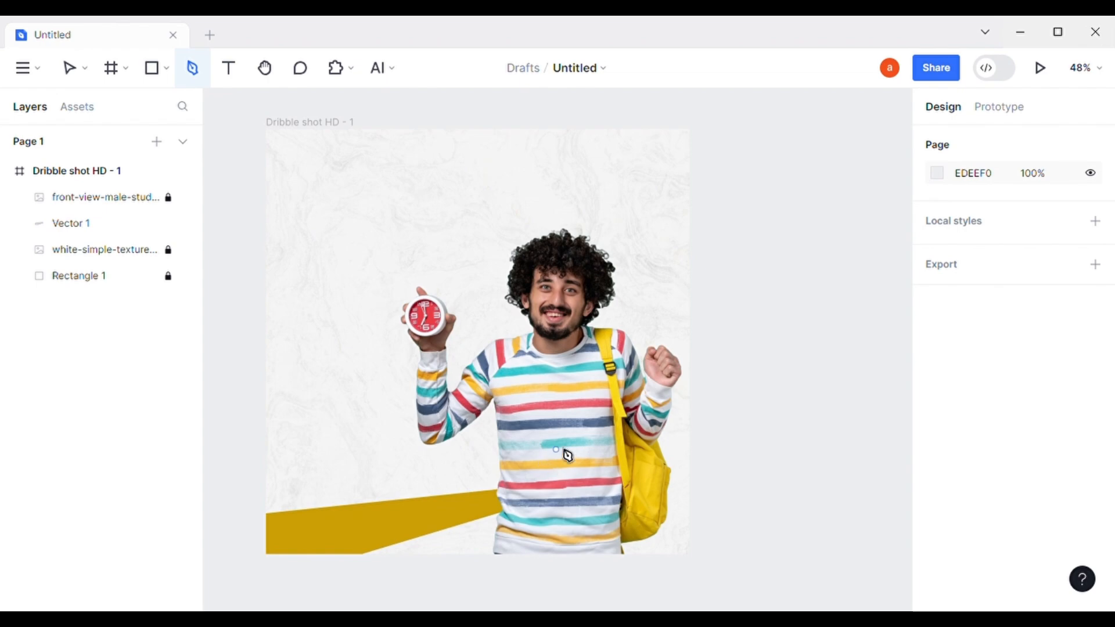
{"action": "left_click", "coordinate": [631, 129]}
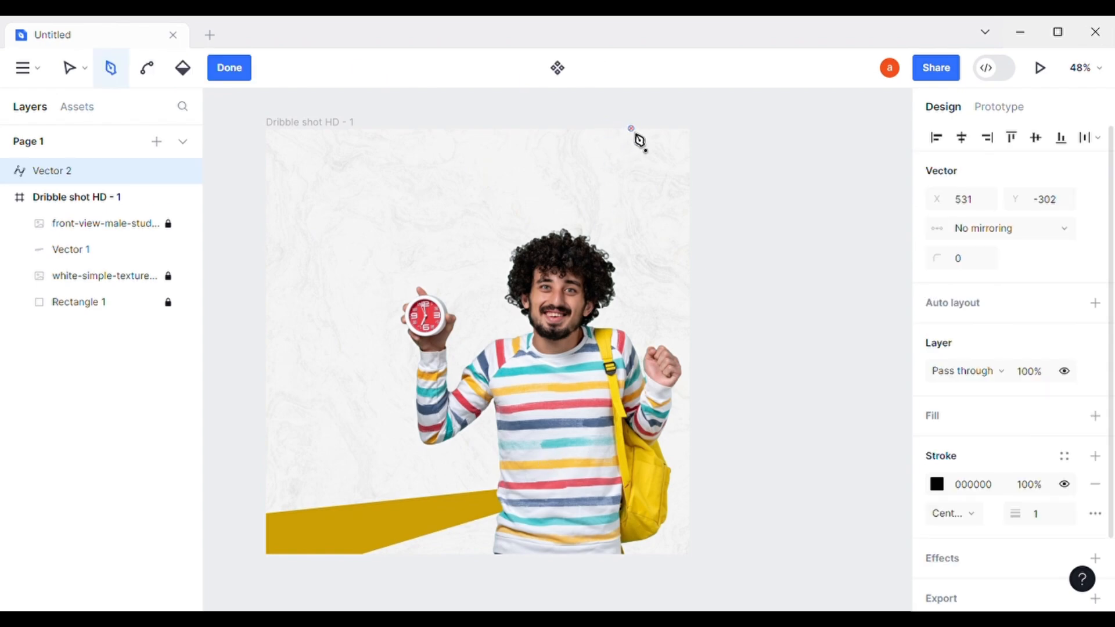
{"action": "left_click", "coordinate": [533, 463]}
{"action": "left_click_drag", "start_coordinate": [562, 476], "coordinate": [691, 184]}
{"action": "left_click", "coordinate": [692, 186]}
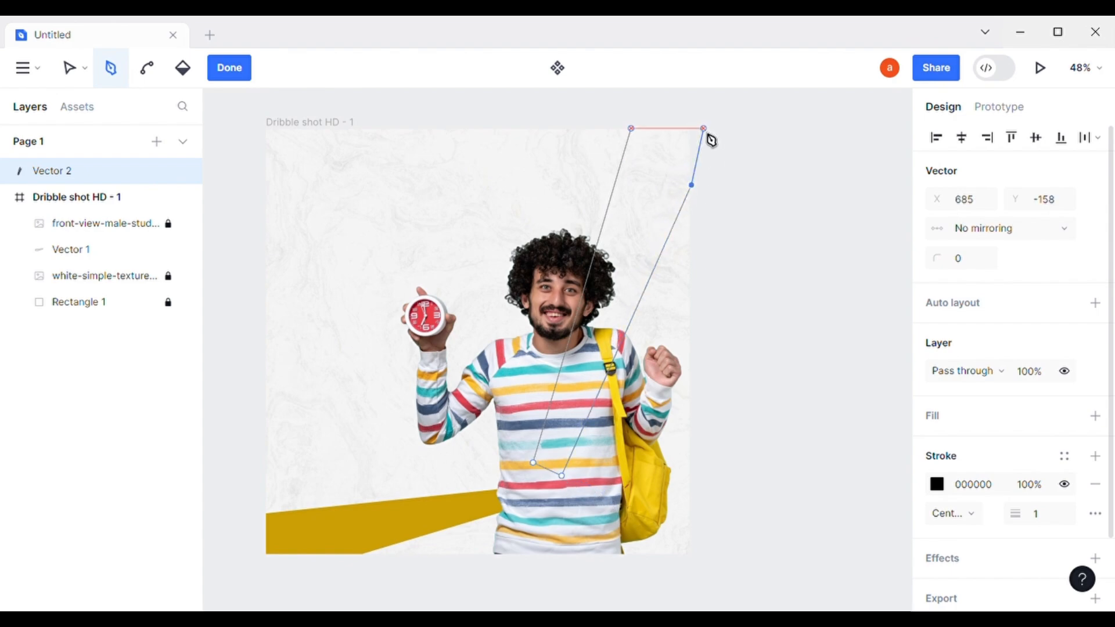
{"action": "left_click", "coordinate": [691, 128]}
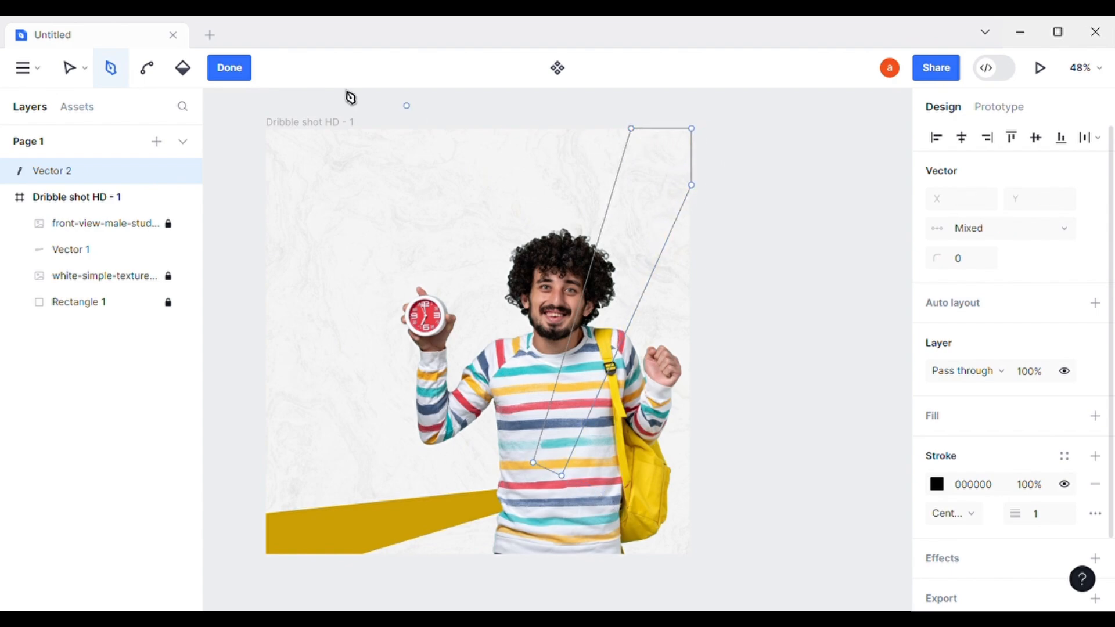
{"action": "left_click", "coordinate": [244, 69]}
Give the new band a fill without a stroke, sampling the dark yellow from the lower band.
{"action": "left_click", "coordinate": [1095, 393]}
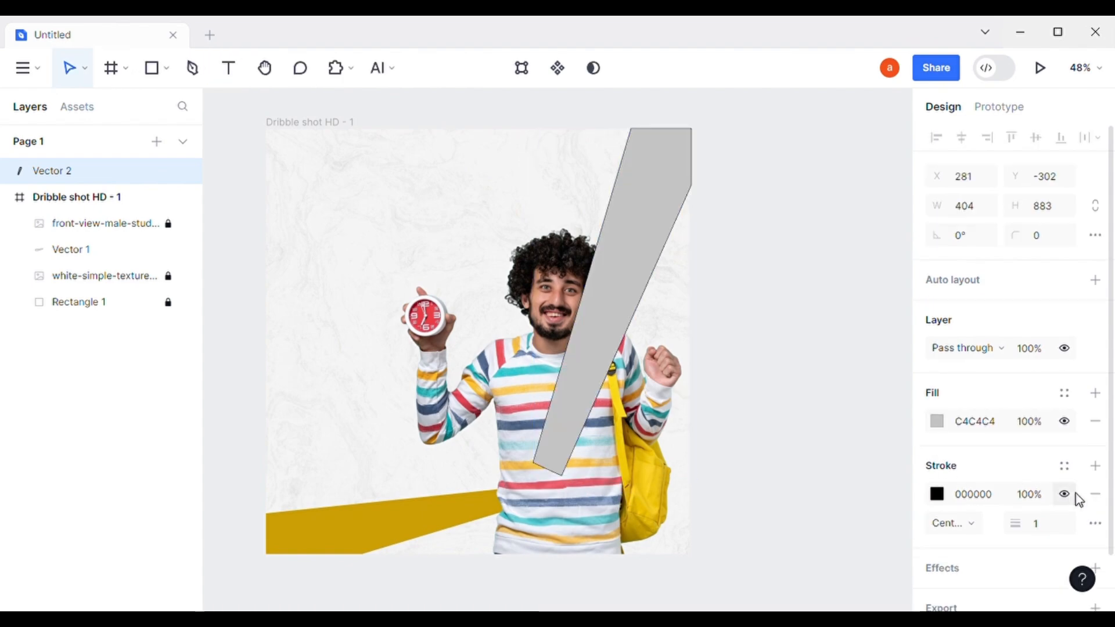
{"action": "left_click", "coordinate": [1095, 493]}
{"action": "left_click", "coordinate": [939, 420]}
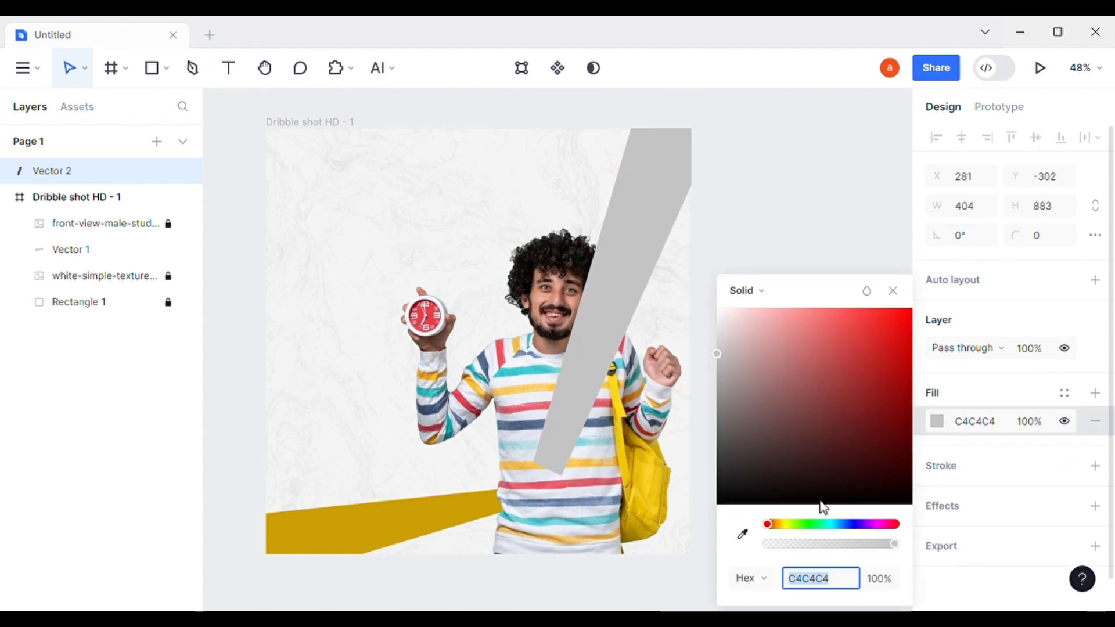
{"action": "left_click", "coordinate": [741, 533]}
{"action": "left_click", "coordinate": [512, 502]}
{"action": "left_click", "coordinate": [893, 290]}
{"action": "left_click", "coordinate": [834, 268]}
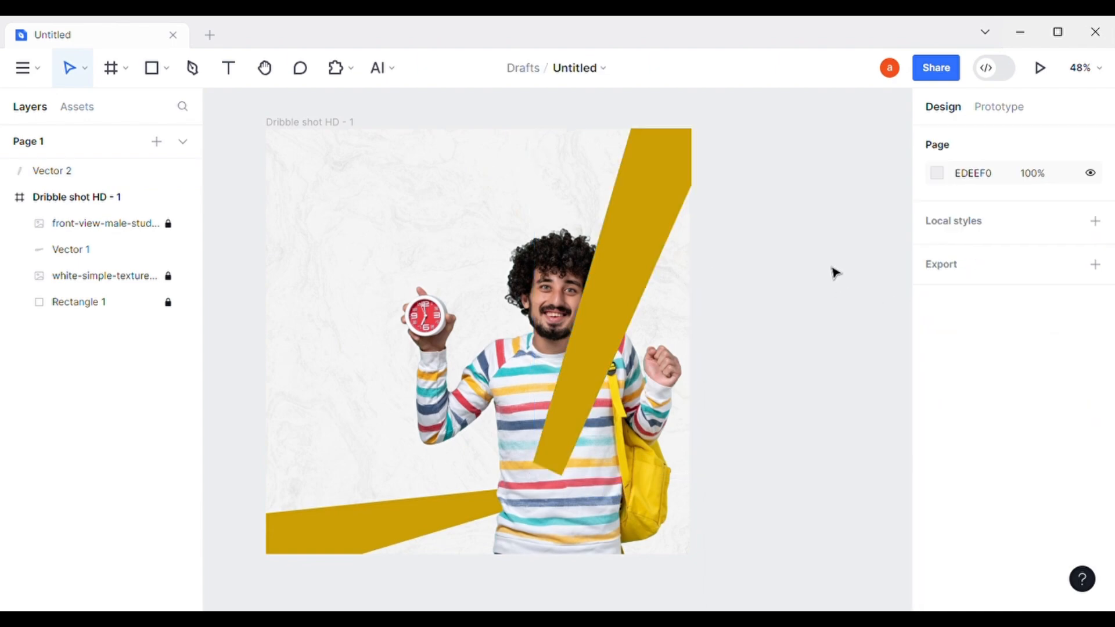
Move the Vector 2 layer into the frame between the student image and Vector 1.
{"action": "left_click", "coordinate": [597, 313]}
{"action": "left_click_drag", "start_coordinate": [110, 182], "coordinate": [114, 243]}
{"action": "left_click", "coordinate": [773, 341]}
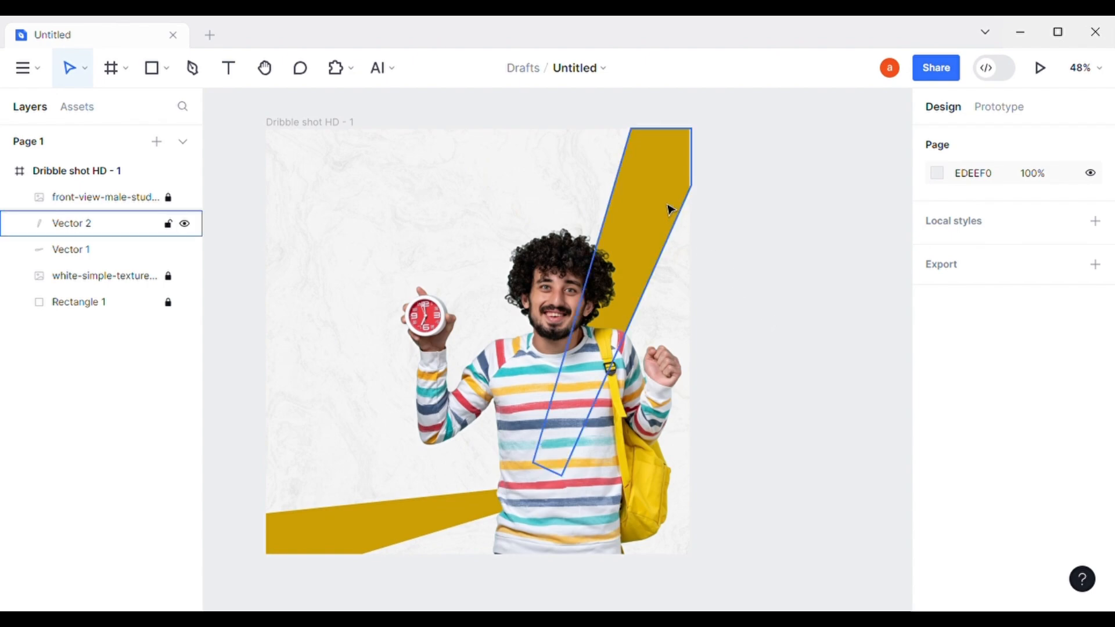
Unlock the student image layer and add a drop shadow effect to it.
{"action": "right_click", "coordinate": [598, 372]}
{"action": "left_click", "coordinate": [491, 372]}
{"action": "left_click", "coordinate": [798, 379]}
{"action": "left_click", "coordinate": [552, 490]}
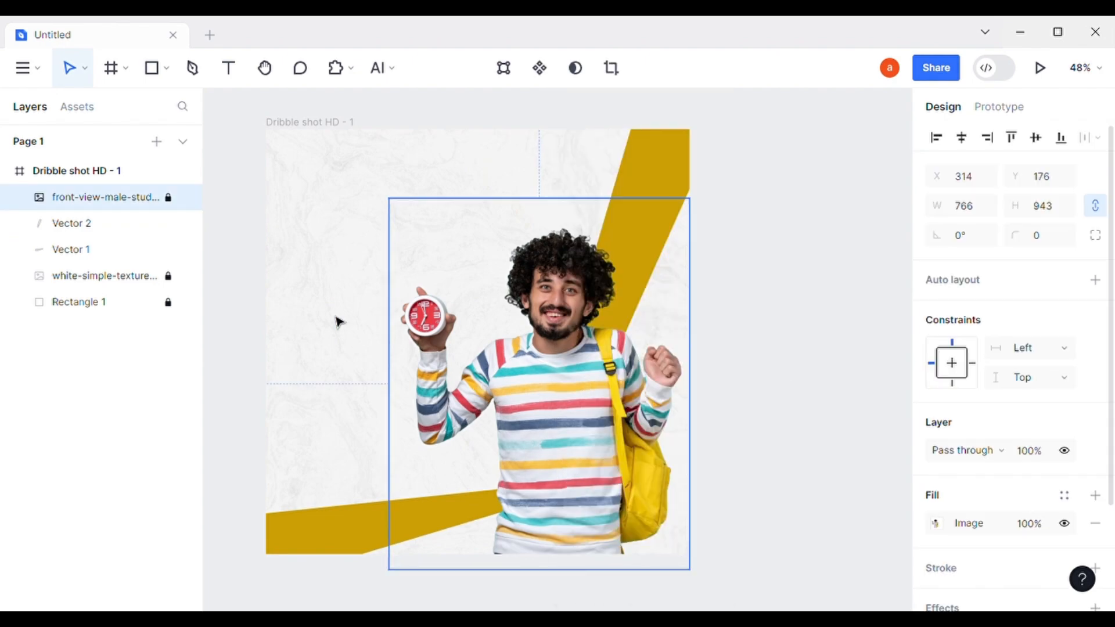
{"action": "scroll", "coordinate": [996, 544], "scroll_direction": "down", "scroll_amount": 3}
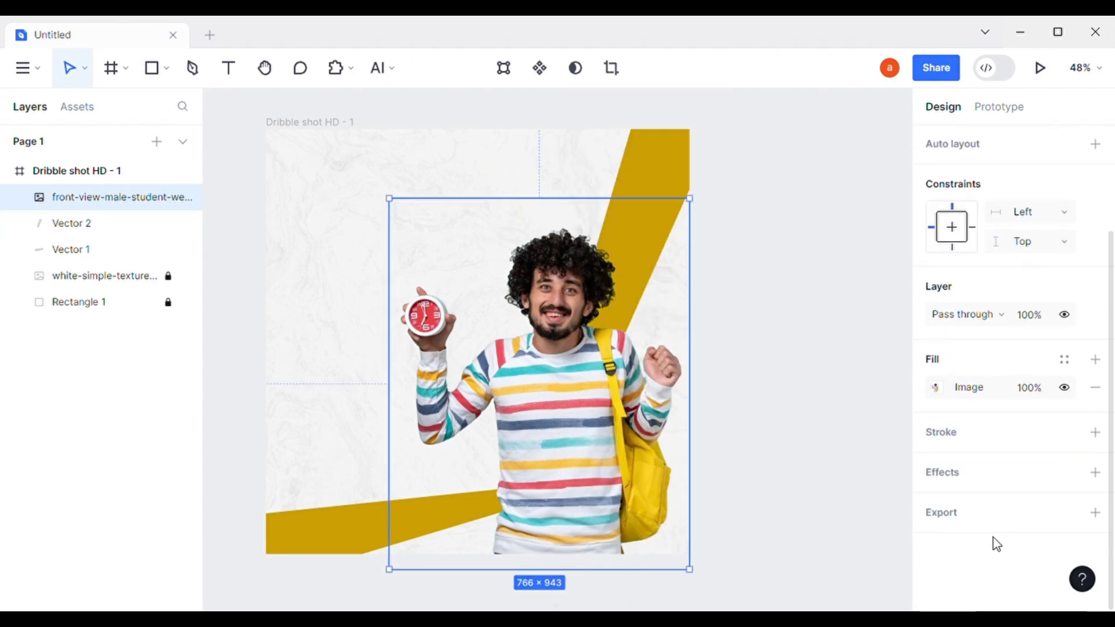
{"action": "left_click", "coordinate": [952, 473]}
{"action": "left_click", "coordinate": [937, 500]}
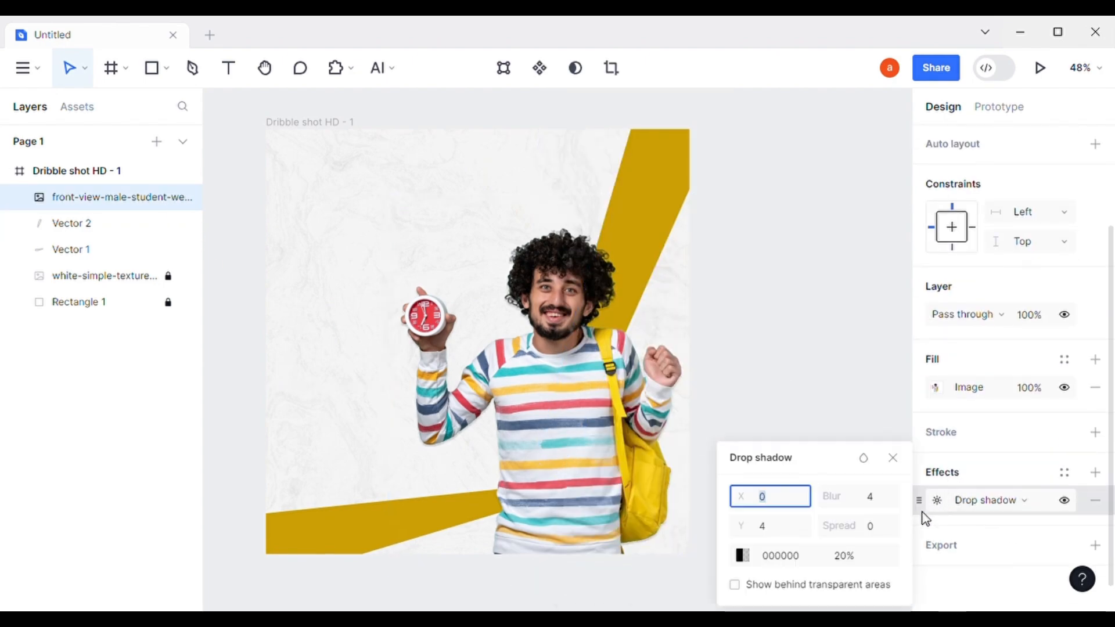
Set the student image's drop shadow to a blur of 51 and an opacity of 31%.
{"action": "left_click", "coordinate": [861, 505]}
{"action": "left_click_drag", "start_coordinate": [856, 507], "coordinate": [871, 570]}
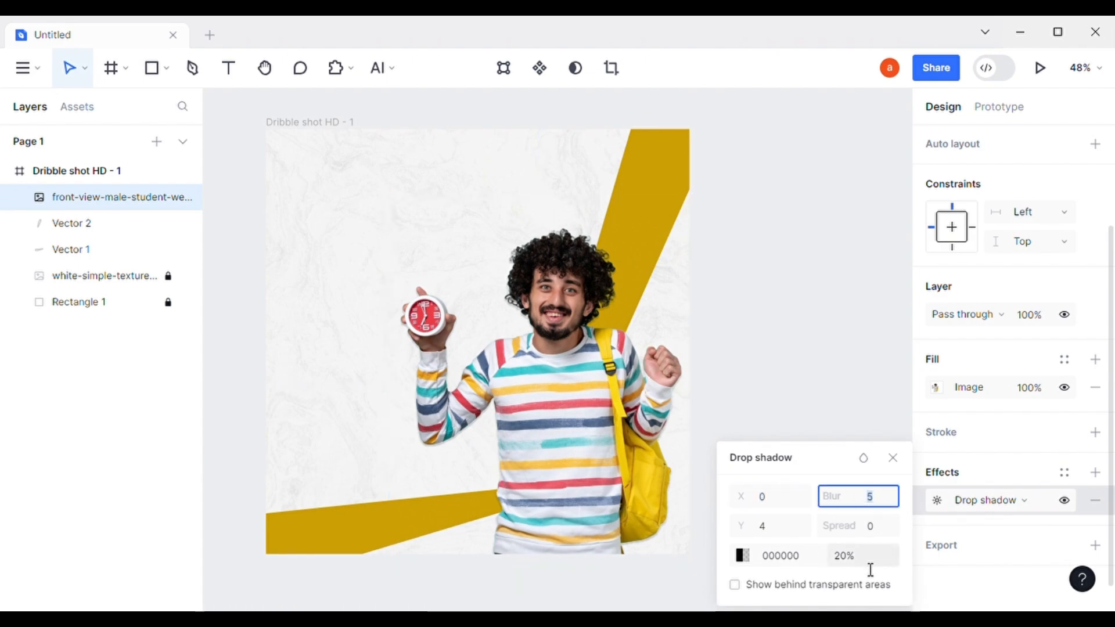
{"action": "key", "text": "Up"}
{"action": "key", "text": "Up"}
{"action": "key", "text": "Up"}
{"action": "key", "text": "Up"}
{"action": "key", "text": "Up"}
{"action": "key", "text": "Up"}
{"action": "key", "text": "Up"}
{"action": "key", "text": "Up"}
{"action": "key", "text": "Up"}
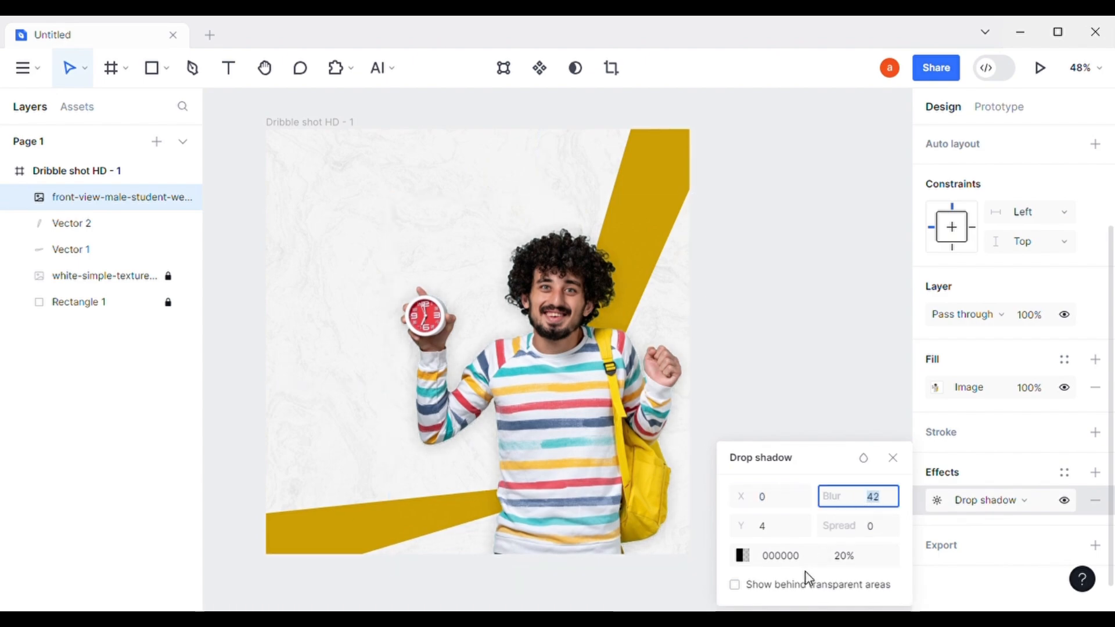
{"action": "key", "text": "Up"}
{"action": "key", "text": "Up"}
{"action": "left_click_drag", "start_coordinate": [862, 565], "coordinate": [828, 563]}
{"action": "key", "text": "Up"}
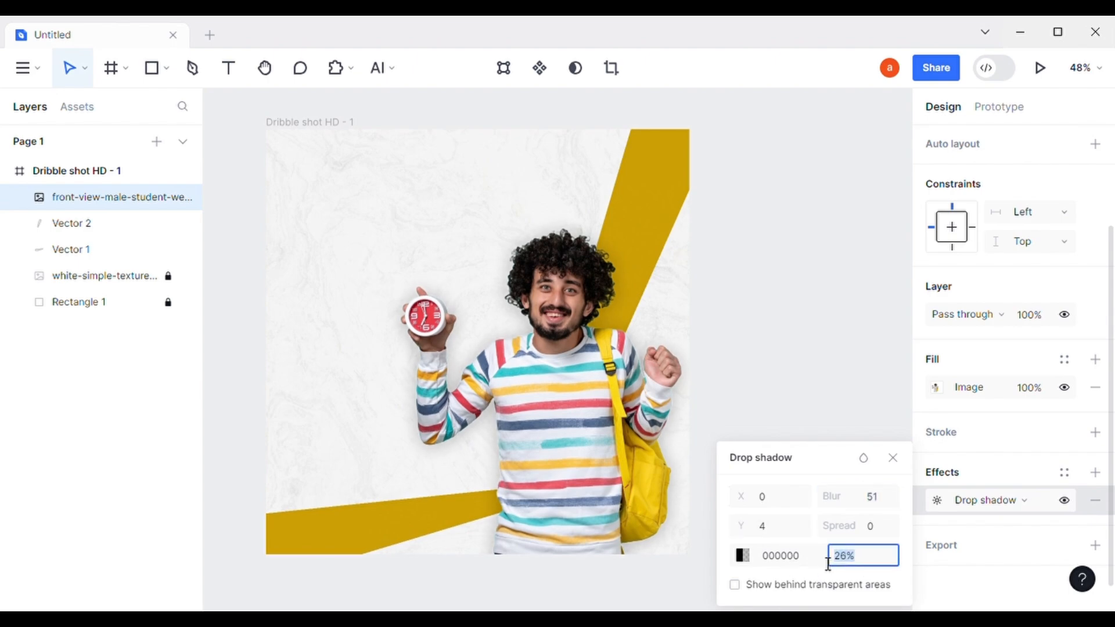
Increase the drop shadow's blur to 63, close its settings and deselect the student image.
{"action": "left_click", "coordinate": [853, 499]}
{"action": "left_click_drag", "start_coordinate": [849, 506], "coordinate": [852, 506]}
{"action": "key", "text": "Up"}
{"action": "key", "text": "Up"}
{"action": "key", "text": "Up"}
{"action": "key", "text": "Up"}
{"action": "key", "text": "Up"}
{"action": "key", "text": "Up"}
{"action": "key", "text": "Up"}
{"action": "key", "text": "Up"}
{"action": "key", "text": "Up"}
{"action": "key", "text": "Up"}
{"action": "key", "text": "Up"}
{"action": "key", "text": "Up"}
{"action": "key", "text": "Up"}
{"action": "key", "text": "Up"}
{"action": "key", "text": "Up"}
{"action": "key", "text": "Up"}
{"action": "key", "text": "Up"}
{"action": "key", "text": "Up"}
{"action": "key", "text": "Up"}
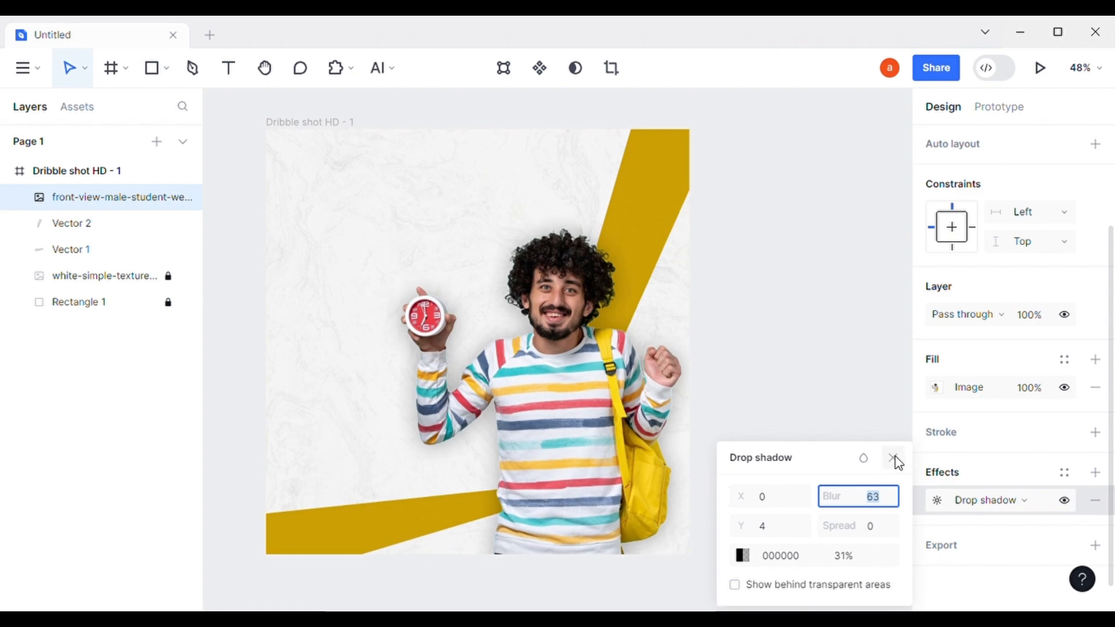
{"action": "key", "text": "Down"}
{"action": "key", "text": "Down"}
{"action": "key", "text": "Down"}
{"action": "key", "text": "Down"}
{"action": "key", "text": "Down"}
{"action": "key", "text": "Down"}
{"action": "key", "text": "Down"}
{"action": "left_click", "coordinate": [894, 459]}
{"action": "left_click", "coordinate": [817, 393]}
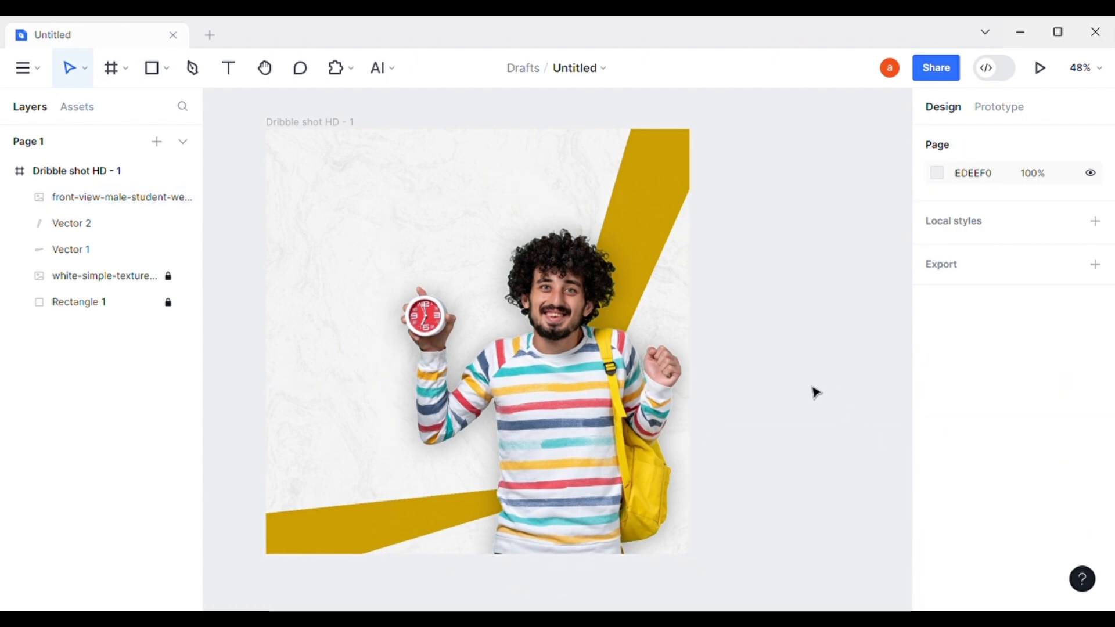
Lock the student image layer again.
{"action": "scroll", "coordinate": [809, 368], "scroll_direction": "left", "scroll_amount": 2}
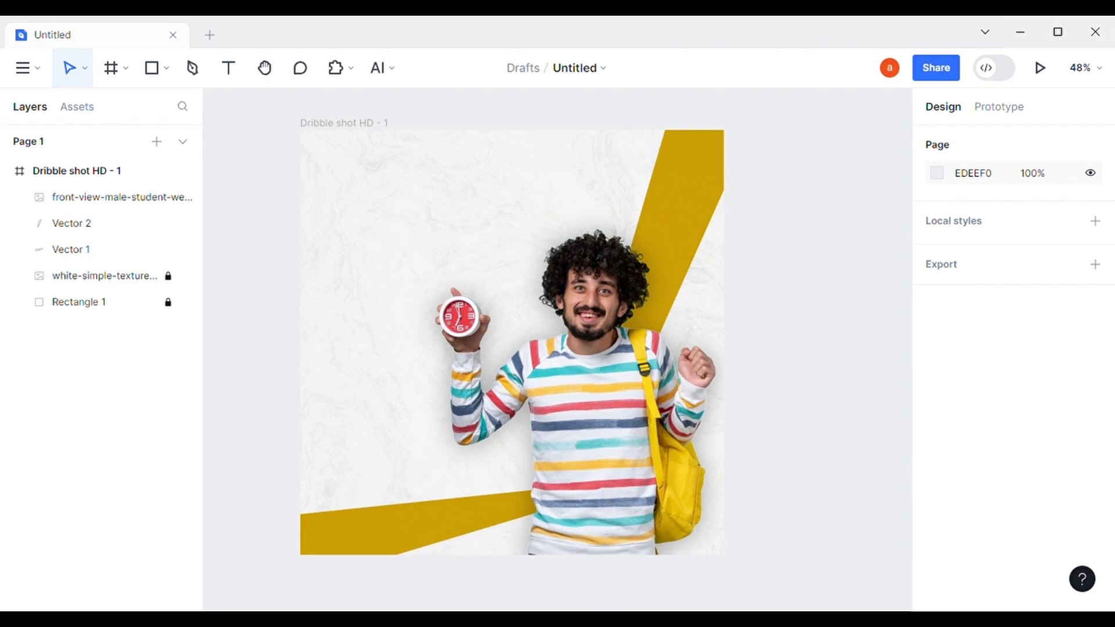
{"action": "left_click_drag", "start_coordinate": [740, 331], "coordinate": [767, 348]}
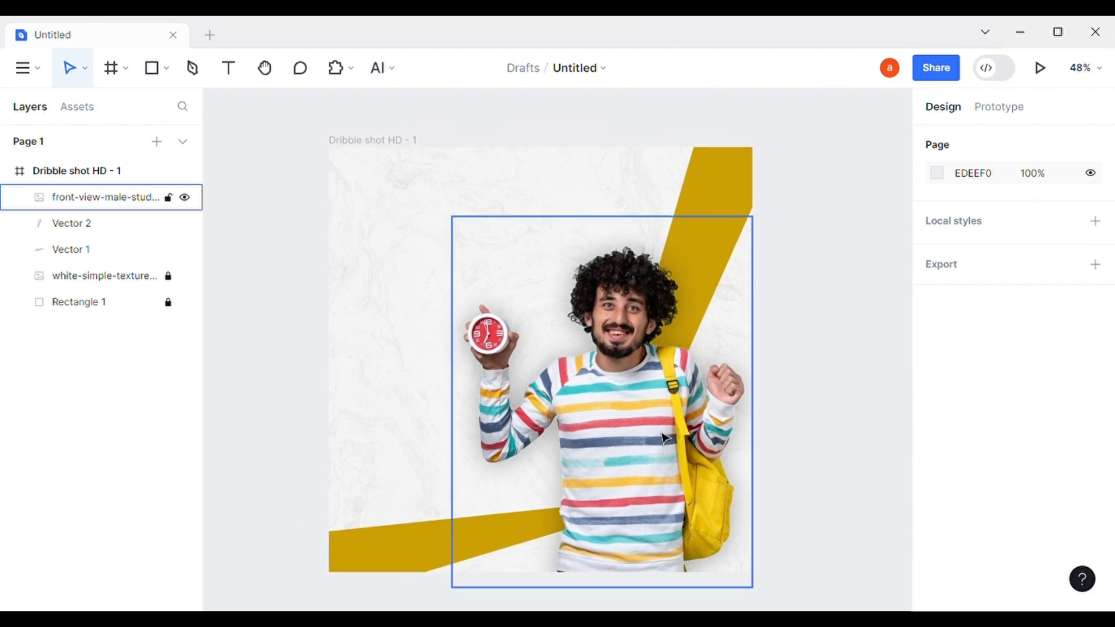
{"action": "left_click", "coordinate": [484, 316]}
{"action": "left_click", "coordinate": [168, 198]}
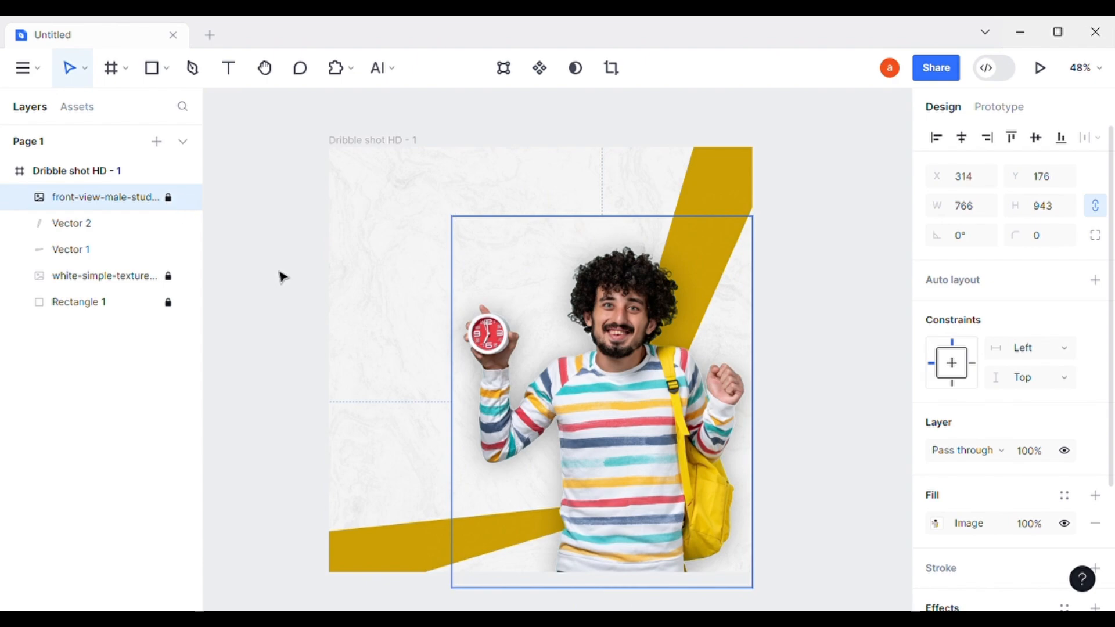
Add the text "Keeping You Relaxed And Satisfied With Our Creative Content" at about X 88, Y 194 and trim it to "Keeping You".
{"action": "left_click", "coordinate": [317, 300]}
{"action": "key", "text": "t"}
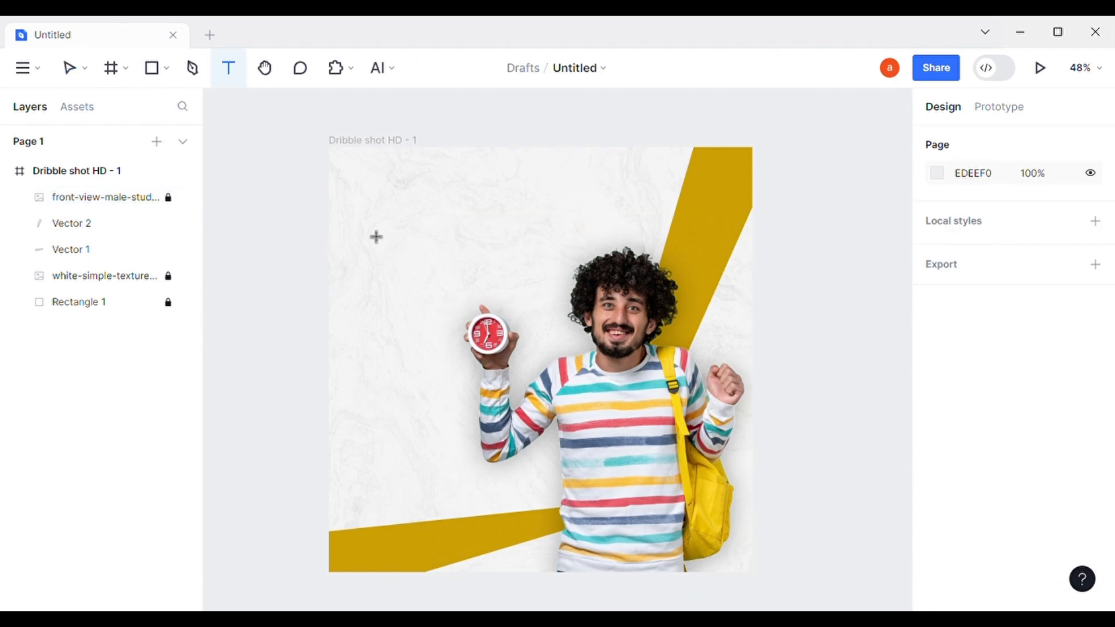
{"action": "left_click", "coordinate": [376, 237]}
{"action": "type", "text": "Keeping You Relaxed And Satisfied With Our Creative Content"}
{"action": "left_click_drag", "start_coordinate": [444, 246], "coordinate": [761, 239]}
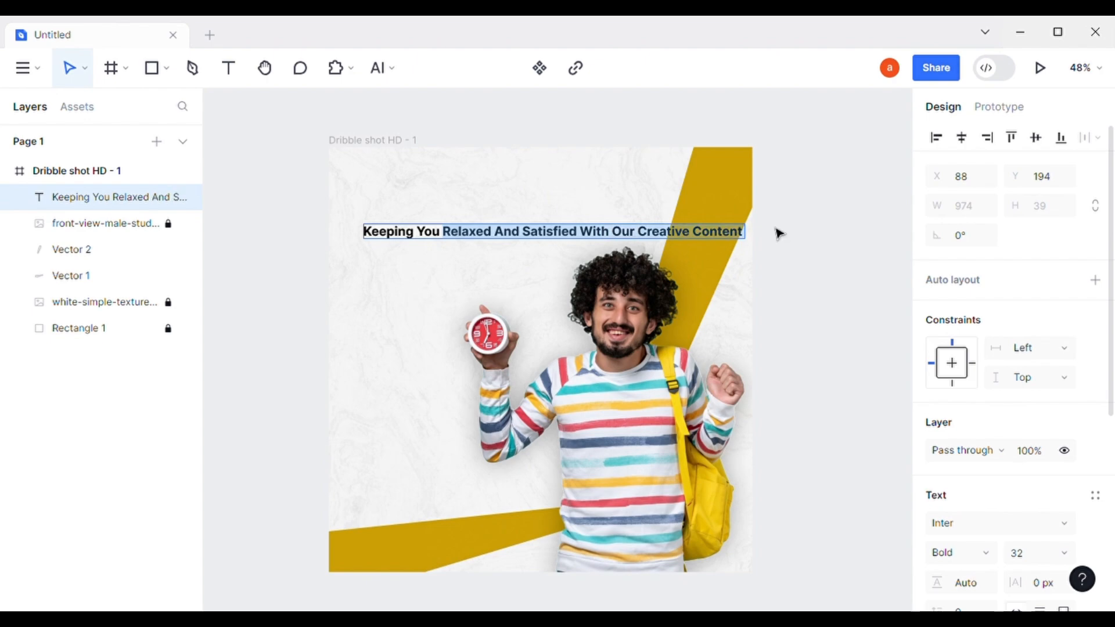
{"action": "key", "text": "BackSpace"}
{"action": "left_click", "coordinate": [707, 276]}
Set the "Keeping You" text to the Archivo Black font at size 96.
{"action": "left_click", "coordinate": [422, 232]}
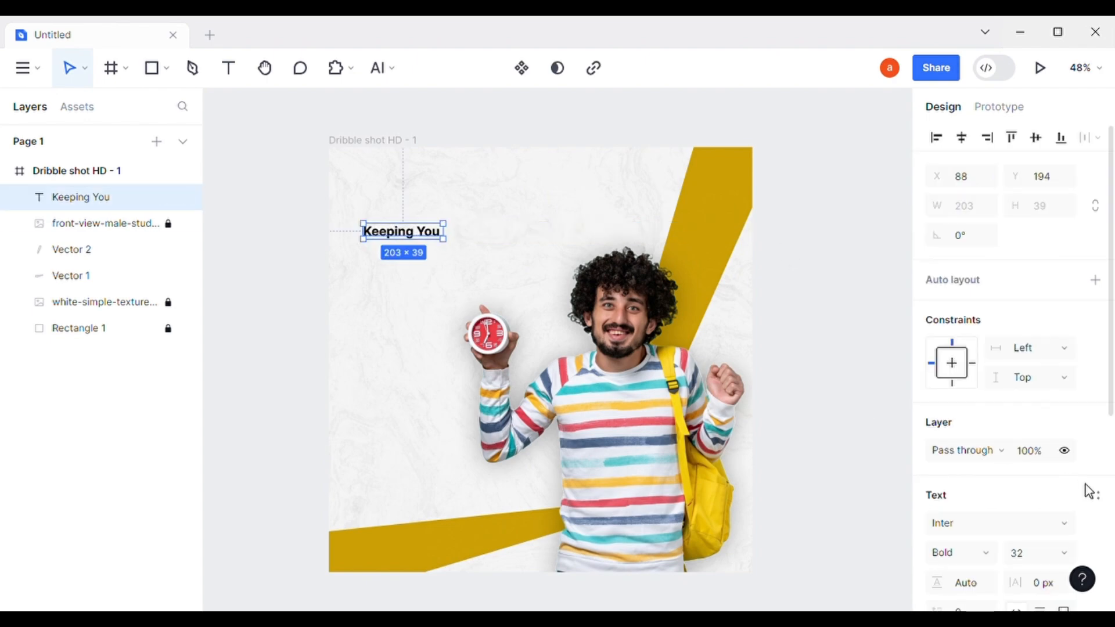
{"action": "scroll", "coordinate": [1058, 479], "scroll_direction": "down", "scroll_amount": 3}
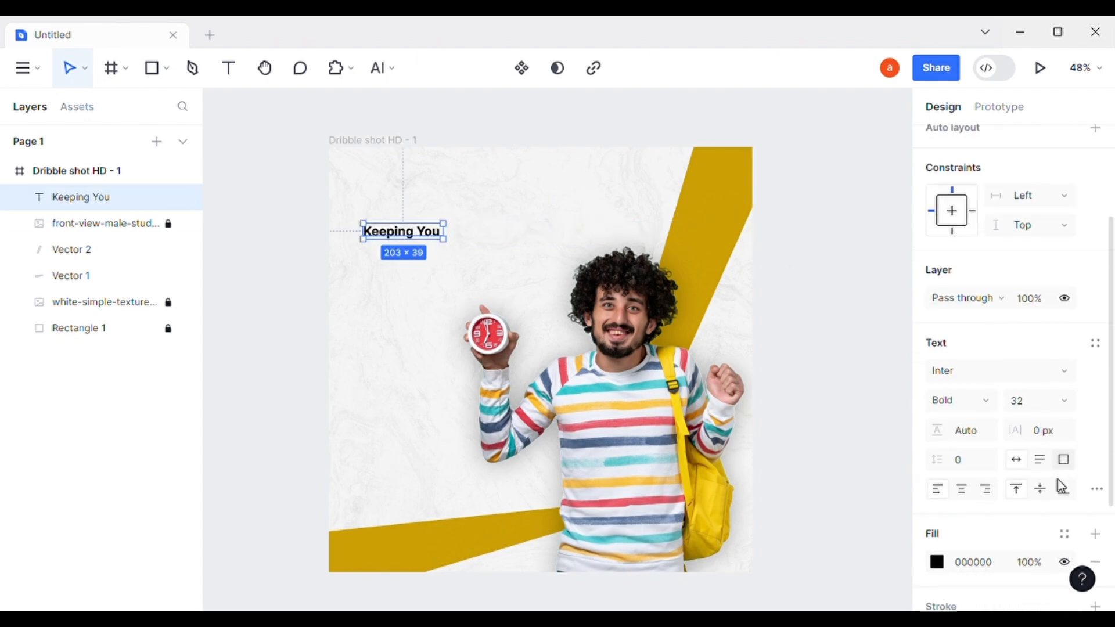
{"action": "left_click", "coordinate": [1068, 398]}
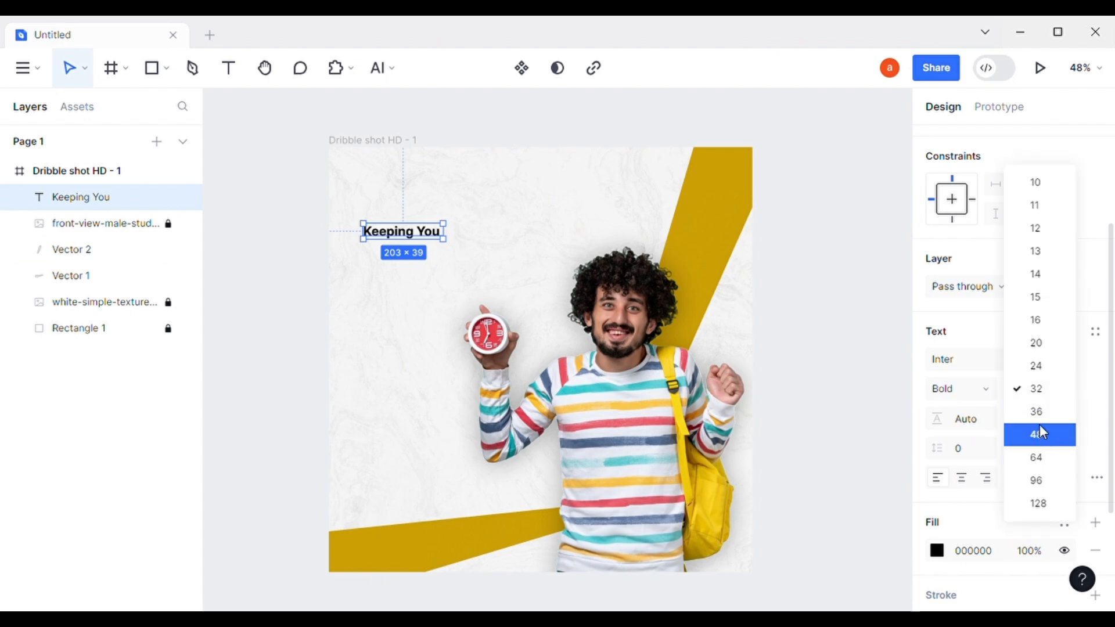
{"action": "left_click", "coordinate": [1041, 419]}
{"action": "left_click", "coordinate": [1068, 404]}
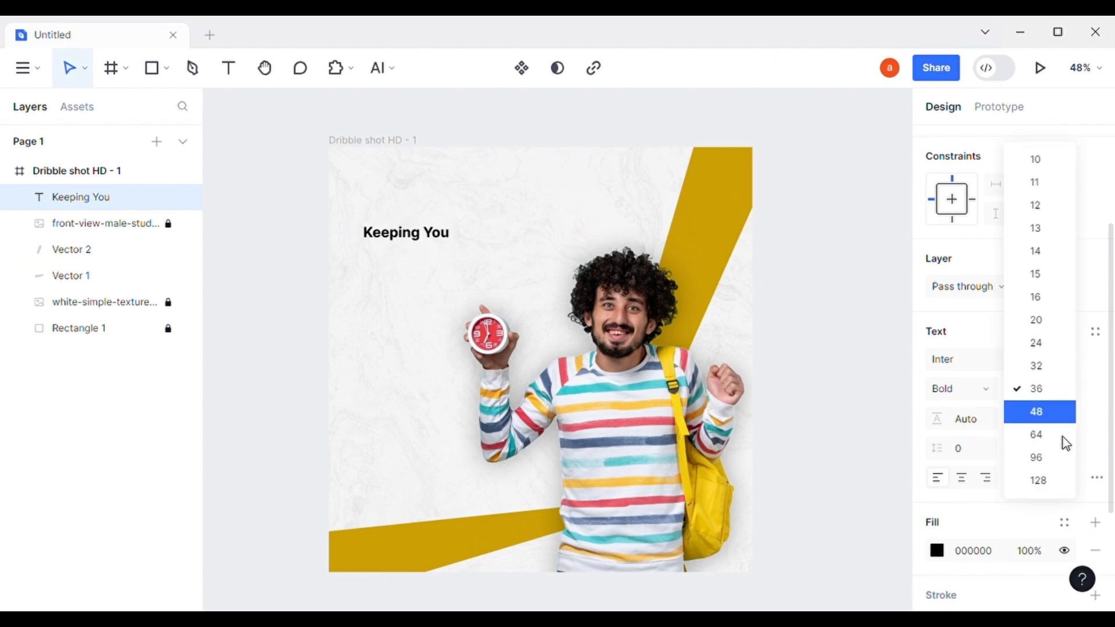
{"action": "left_click", "coordinate": [1062, 467]}
{"action": "left_click", "coordinate": [1005, 363]}
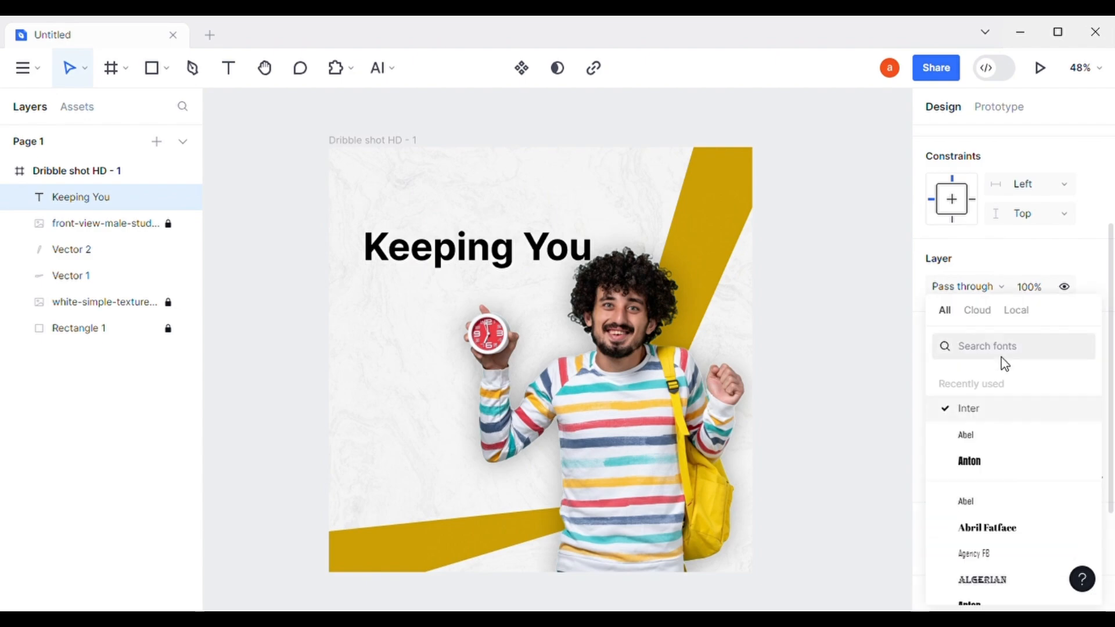
{"action": "scroll", "coordinate": [986, 455], "scroll_direction": "down", "scroll_amount": 5}
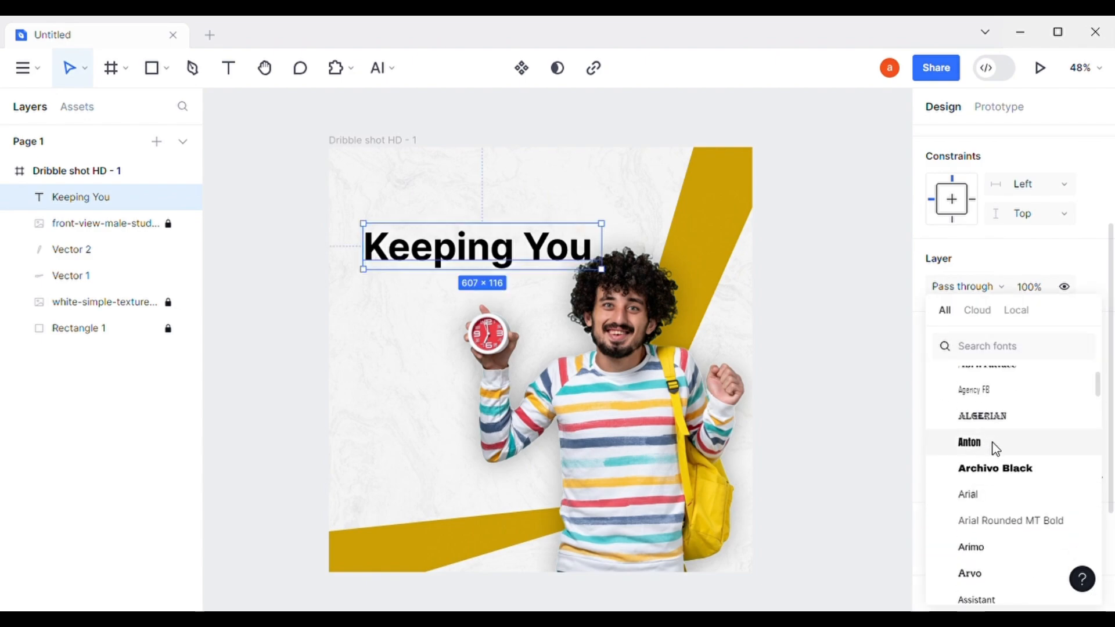
{"action": "left_click", "coordinate": [994, 468]}
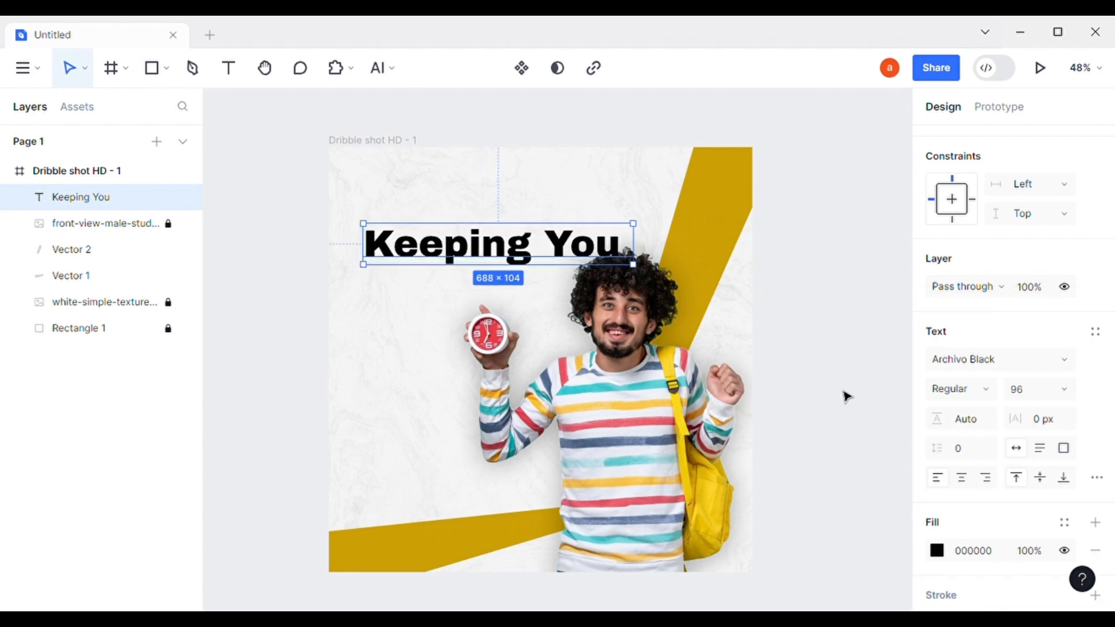
Scale the "Keeping You" text down to 0.78x, about 535 × 81, and move it to about X 47, Y 199.
{"action": "scroll", "coordinate": [467, 247], "scroll_direction": "up", "scroll_amount": 3}
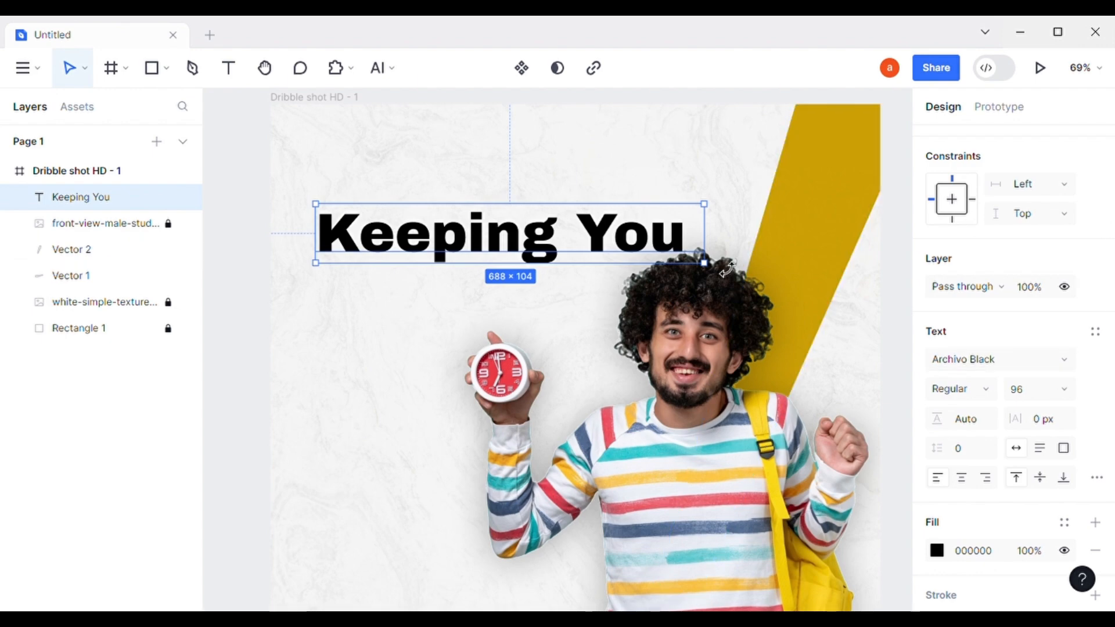
{"action": "key", "text": "k"}
{"action": "left_click_drag", "start_coordinate": [715, 251], "coordinate": [660, 250]}
{"action": "key", "text": "ctrl+z"}
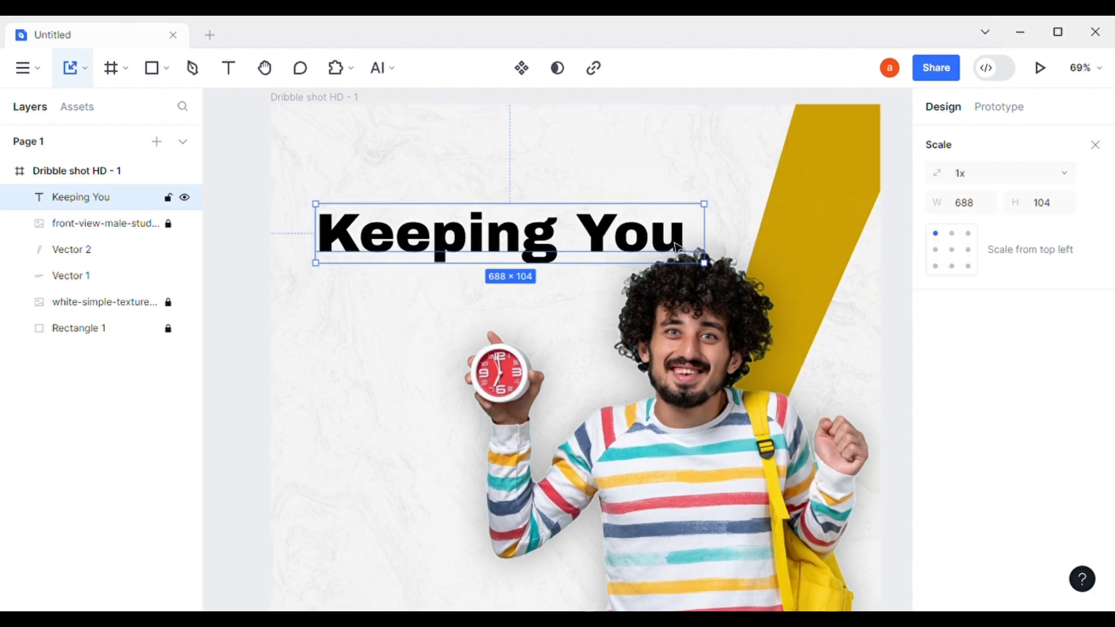
{"action": "left_click_drag", "start_coordinate": [715, 225], "coordinate": [629, 236]}
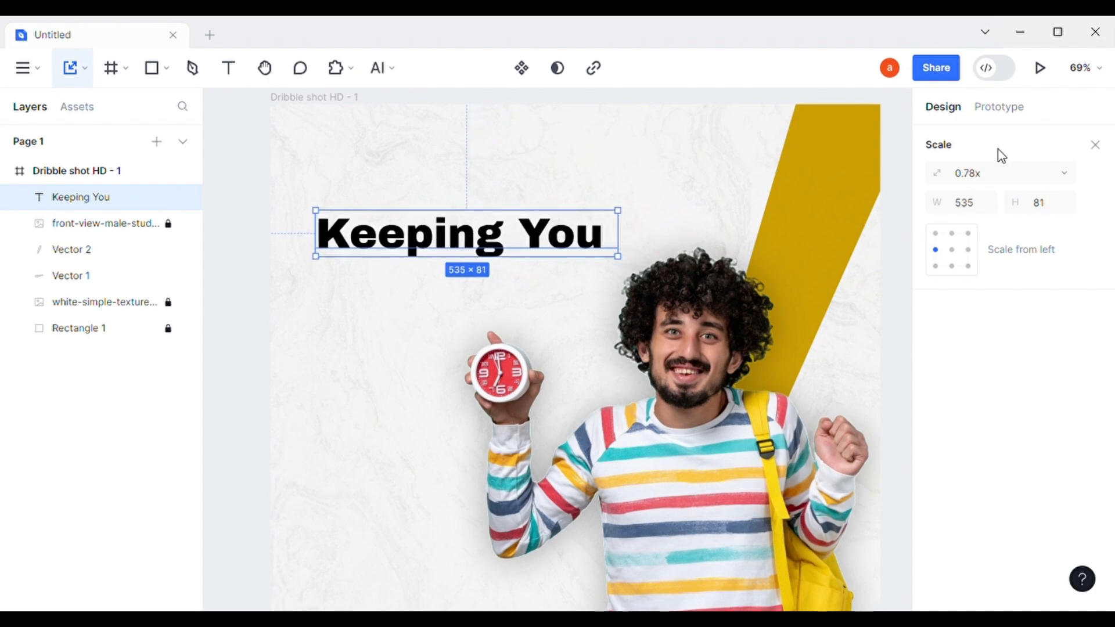
{"action": "left_click", "coordinate": [1102, 146]}
{"action": "left_click", "coordinate": [902, 282]}
{"action": "left_click_drag", "start_coordinate": [503, 288], "coordinate": [522, 306]}
{"action": "left_click_drag", "start_coordinate": [486, 266], "coordinate": [468, 273]}
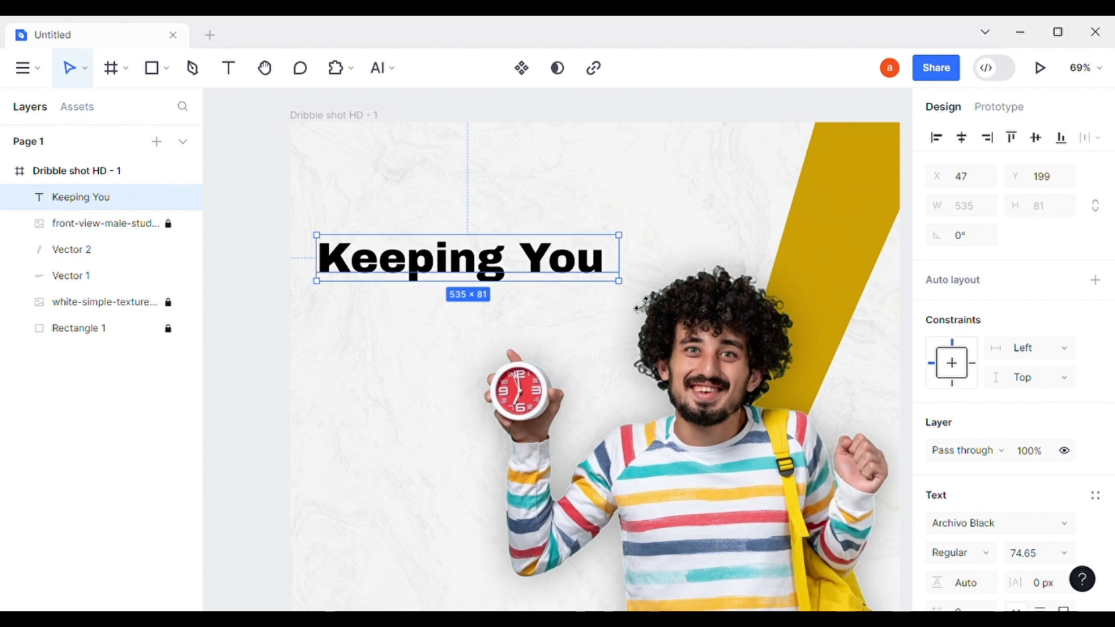
{"action": "left_click_drag", "start_coordinate": [632, 295], "coordinate": [535, 274]}
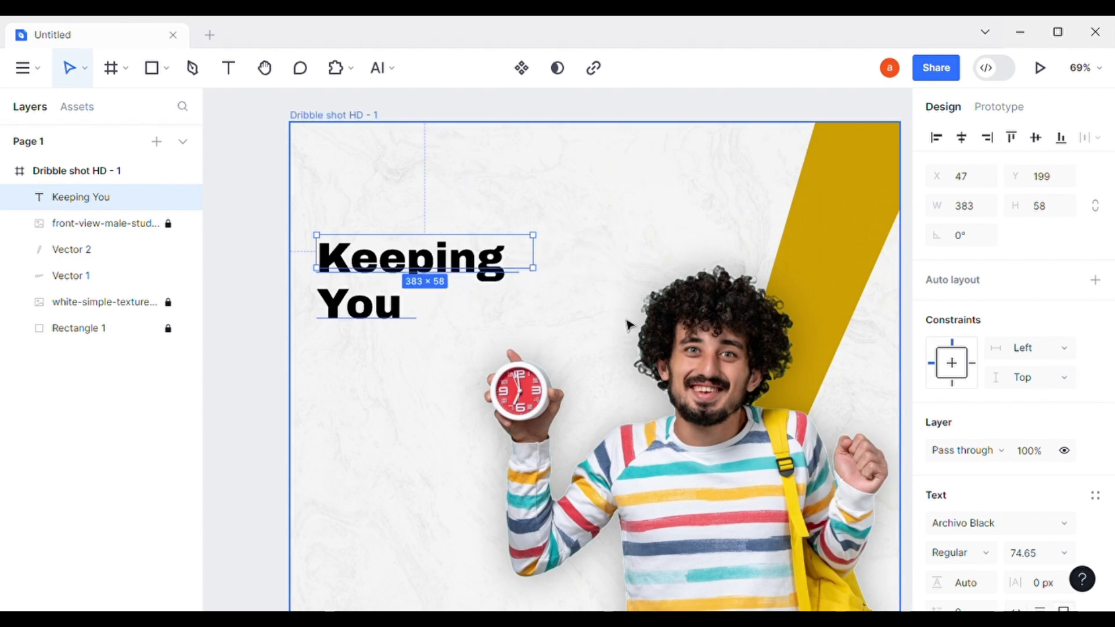
{"action": "key", "text": "ctrl+z"}
{"action": "left_click", "coordinate": [1064, 552]}
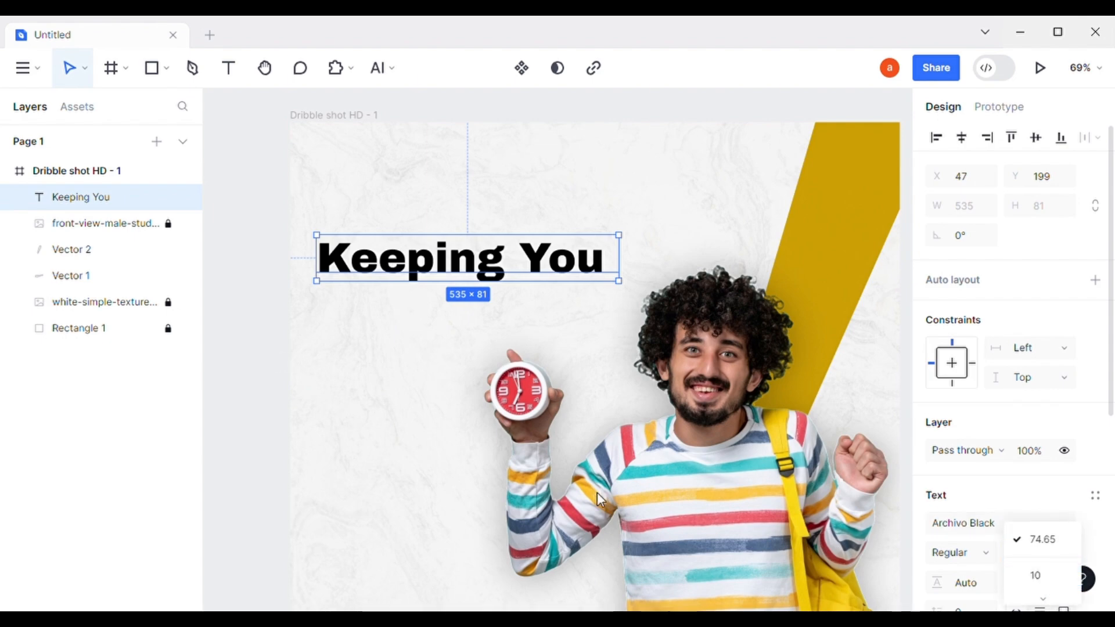
{"action": "left_click", "coordinate": [236, 431]}
Set the "Keeping You" text's font size to 64.
{"action": "key", "text": "space"}
{"action": "left_click_drag", "start_coordinate": [517, 468], "coordinate": [441, 360]}
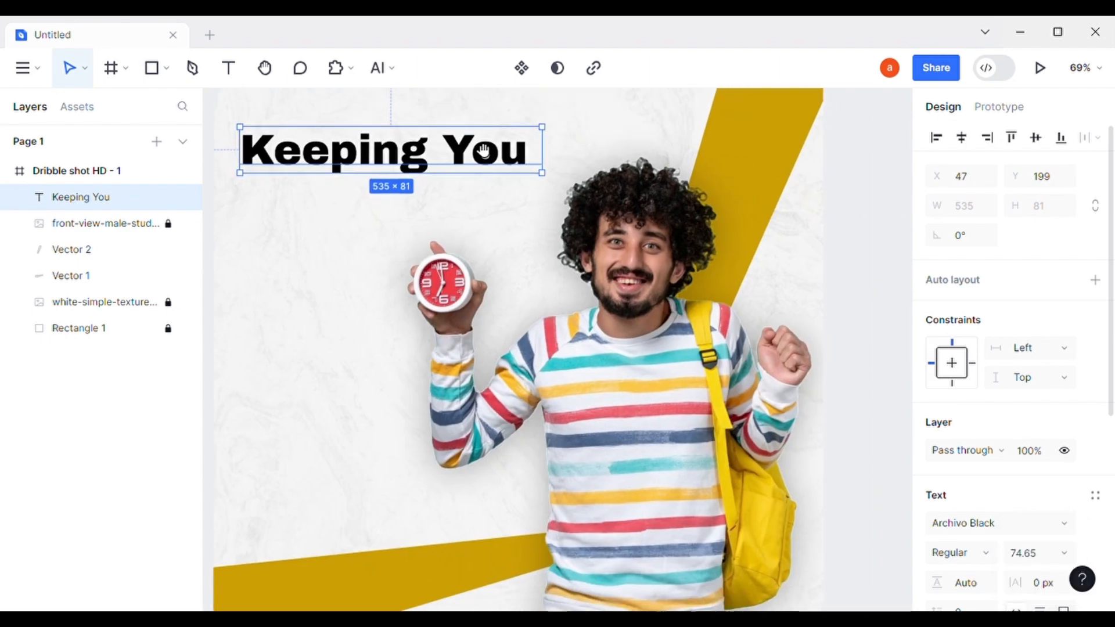
{"action": "scroll", "coordinate": [1039, 530], "scroll_direction": "down", "scroll_amount": 5}
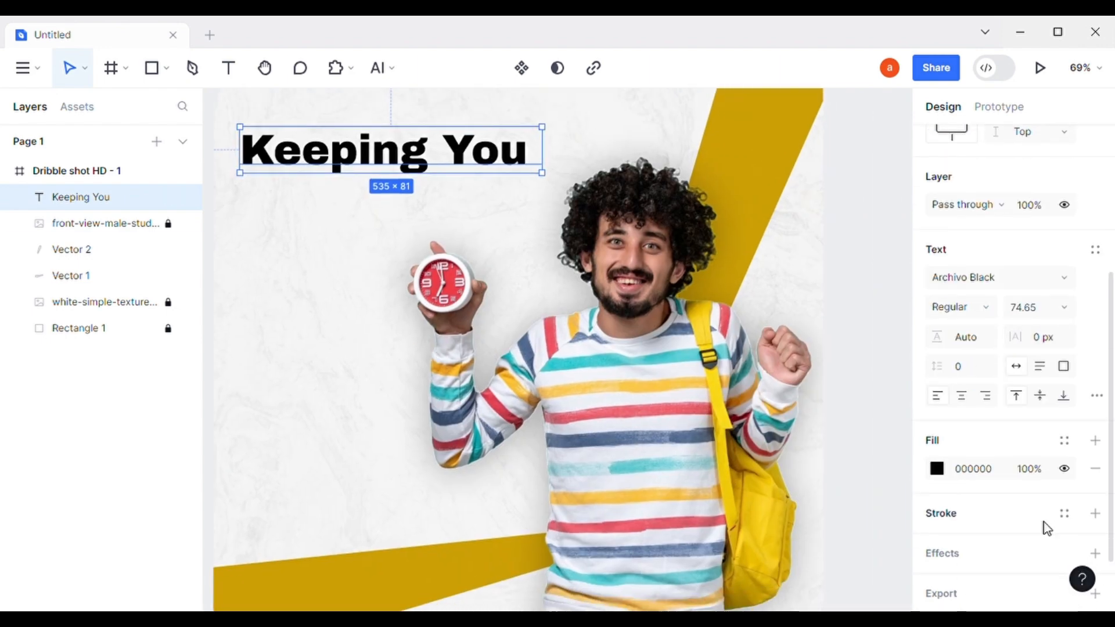
{"action": "left_click", "coordinate": [1065, 308]}
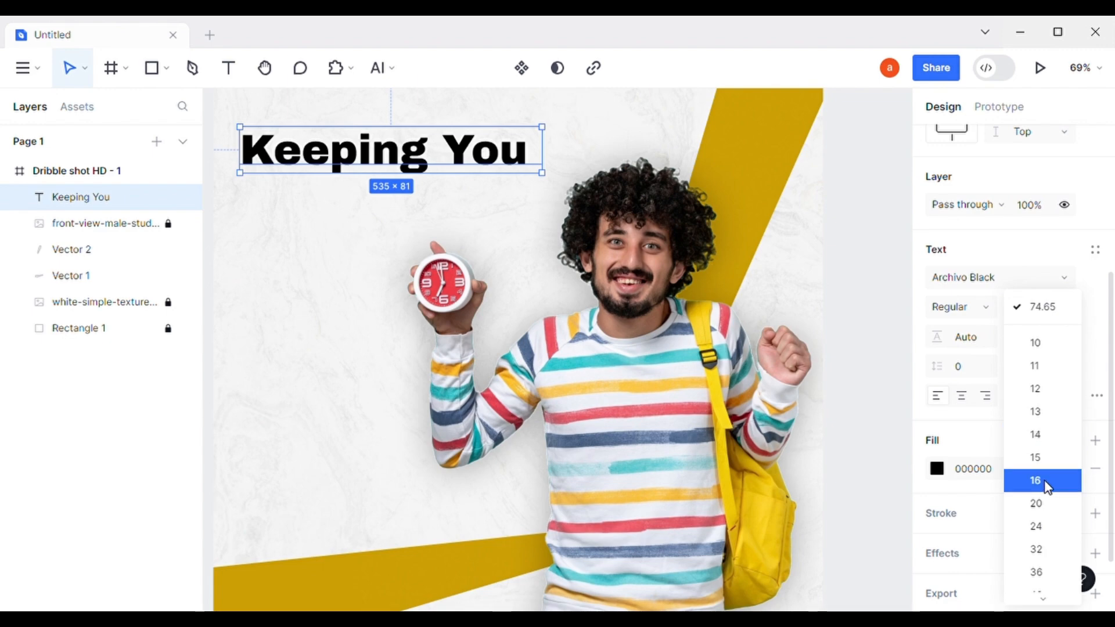
{"action": "left_click", "coordinate": [1048, 488]}
{"action": "left_click", "coordinate": [1066, 309]}
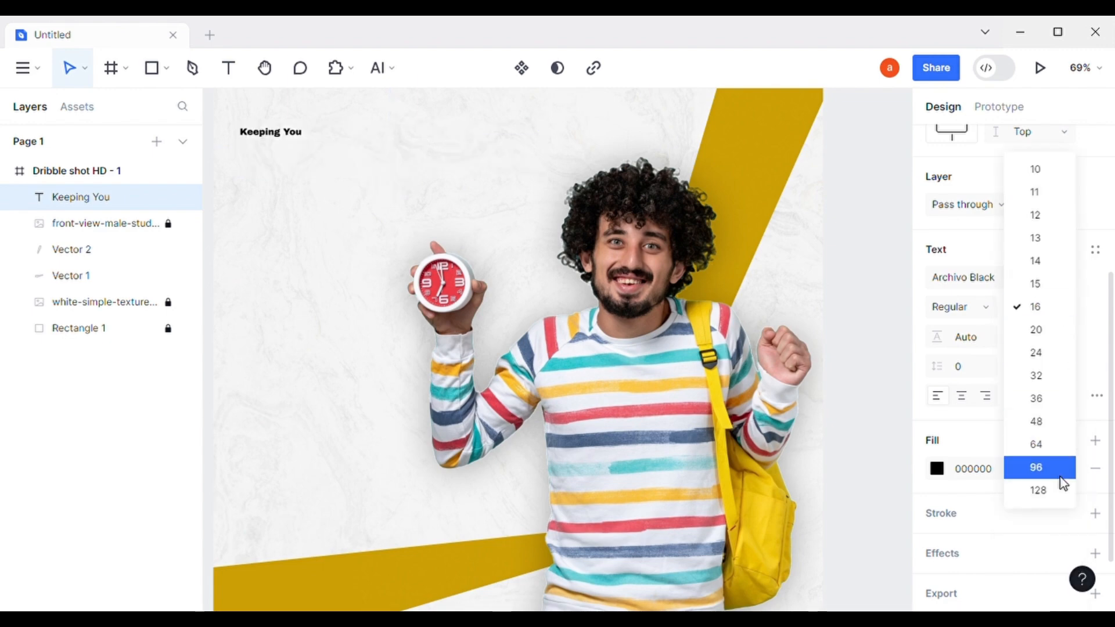
{"action": "left_click", "coordinate": [1048, 363]}
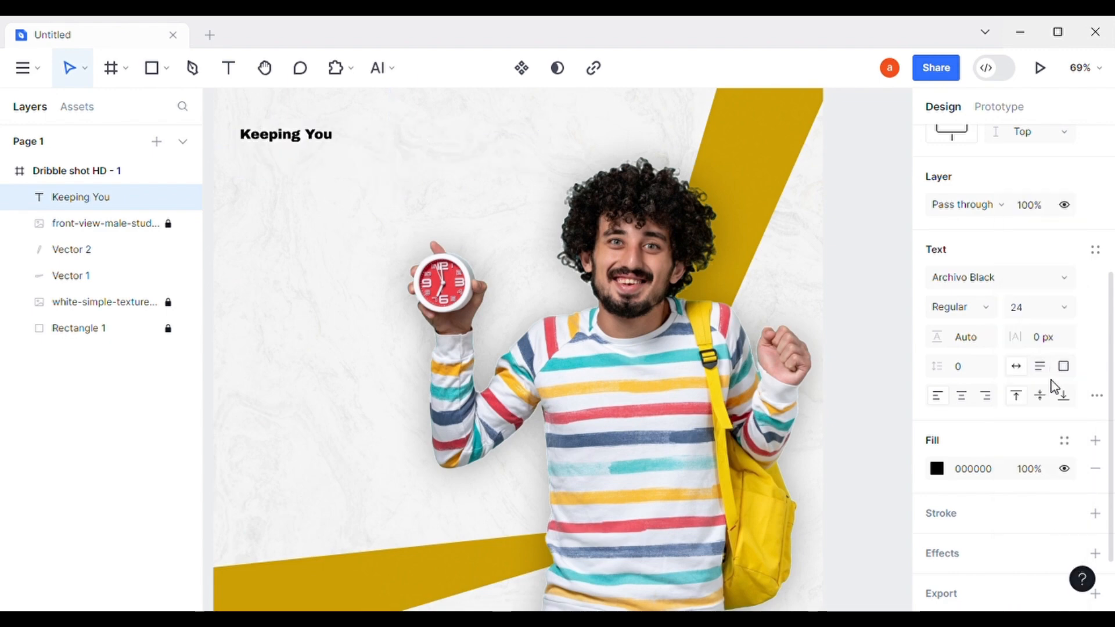
{"action": "left_click", "coordinate": [1067, 308]}
{"action": "left_click", "coordinate": [1054, 406]}
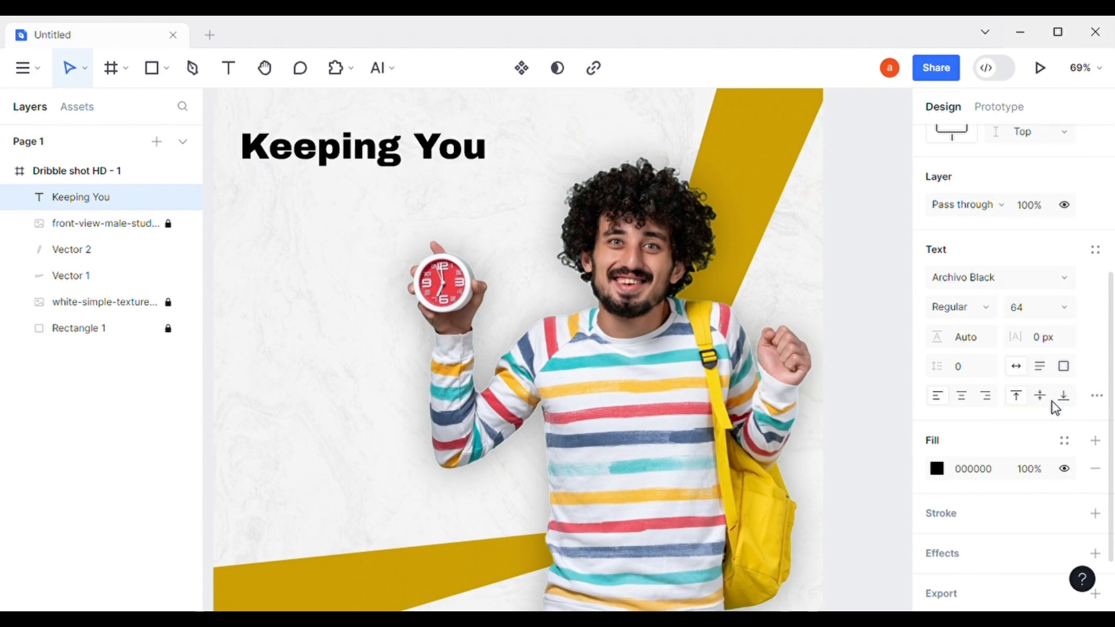
Scale the "Keeping You" text down to 0.81x, about 371 × 56, and deselect it.
{"action": "left_click_drag", "start_coordinate": [568, 281], "coordinate": [660, 379]}
{"action": "key", "text": "k"}
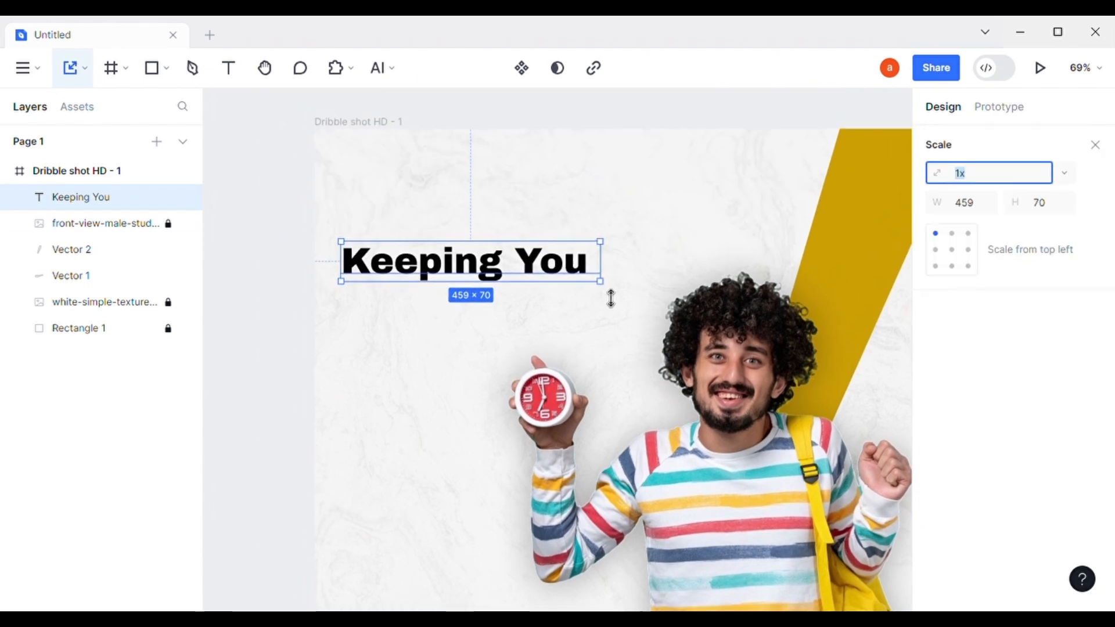
{"action": "left_click_drag", "start_coordinate": [601, 283], "coordinate": [555, 275]}
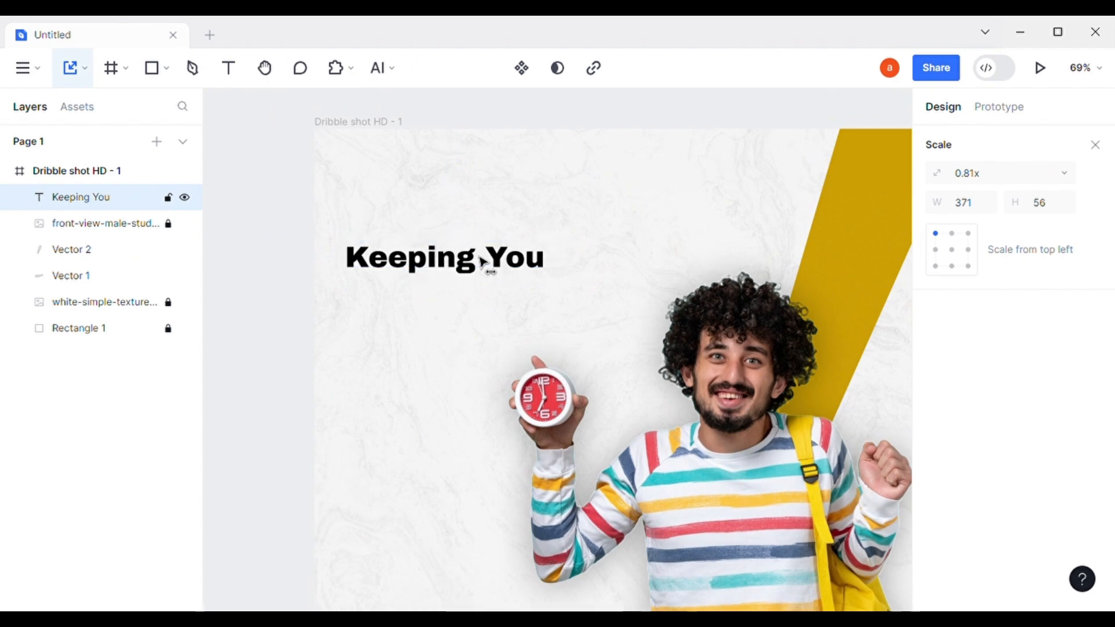
{"action": "left_click", "coordinate": [268, 299]}
Duplicate the "Keeping You" text above the original and change the copy's wording to "LOGO".
{"action": "left_click_drag", "start_coordinate": [386, 259], "coordinate": [393, 186]}
{"action": "left_click", "coordinate": [306, 266]}
{"action": "left_click", "coordinate": [403, 250]}
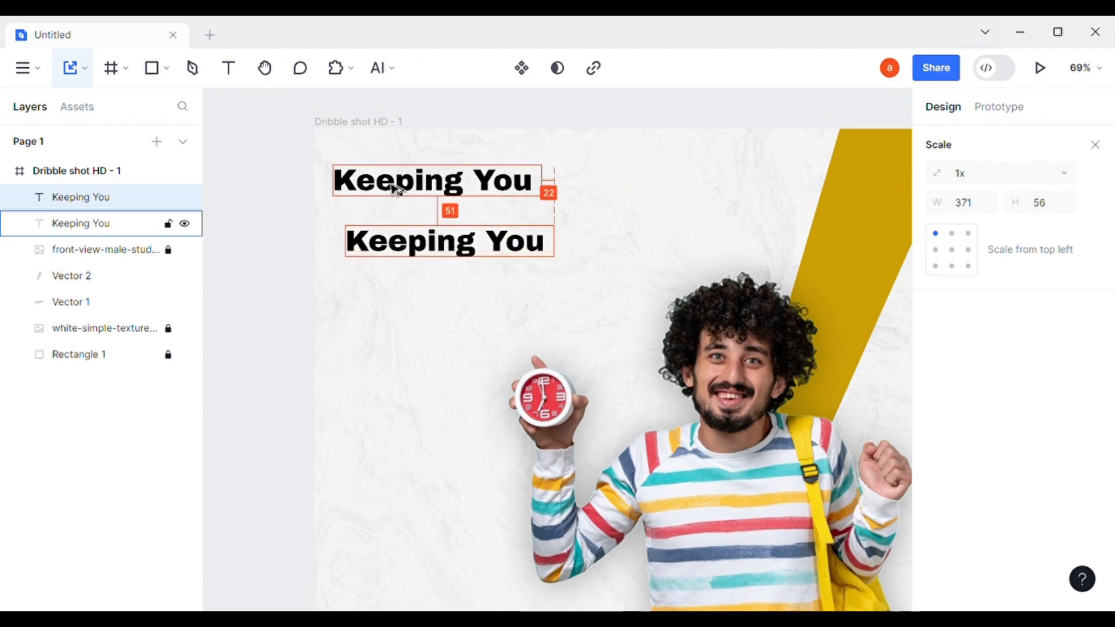
{"action": "double_click", "coordinate": [399, 192]}
{"action": "type", "text": "LOGO"}
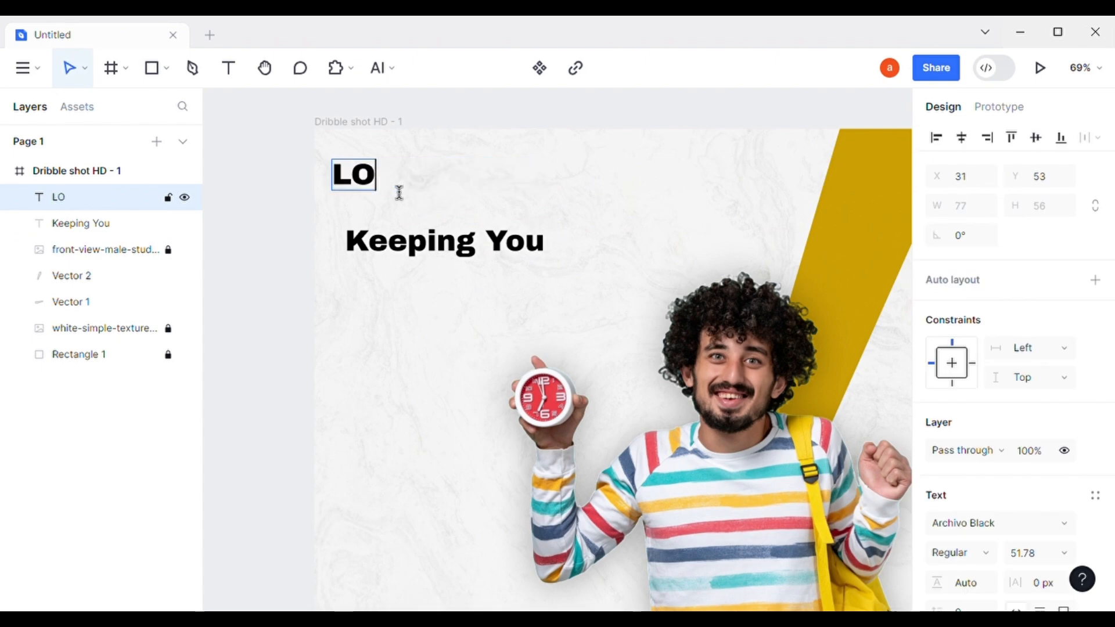
{"action": "key", "text": "Escape"}
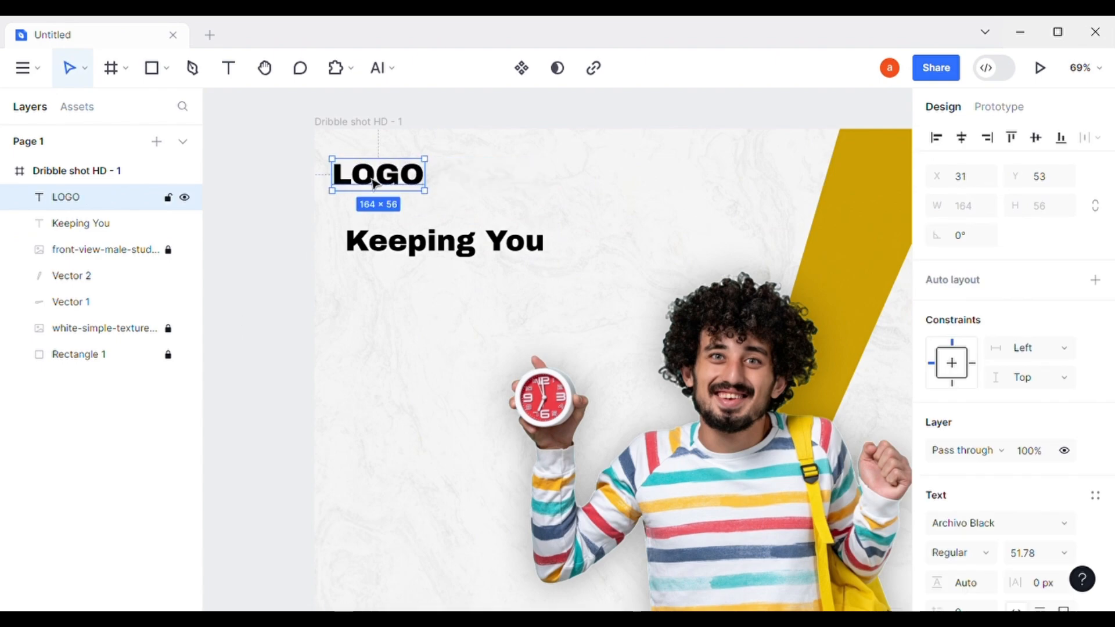
Move the LOGO text to X 44, Y 53 and set its font size to 64.
{"action": "left_click_drag", "start_coordinate": [375, 185], "coordinate": [382, 185]}
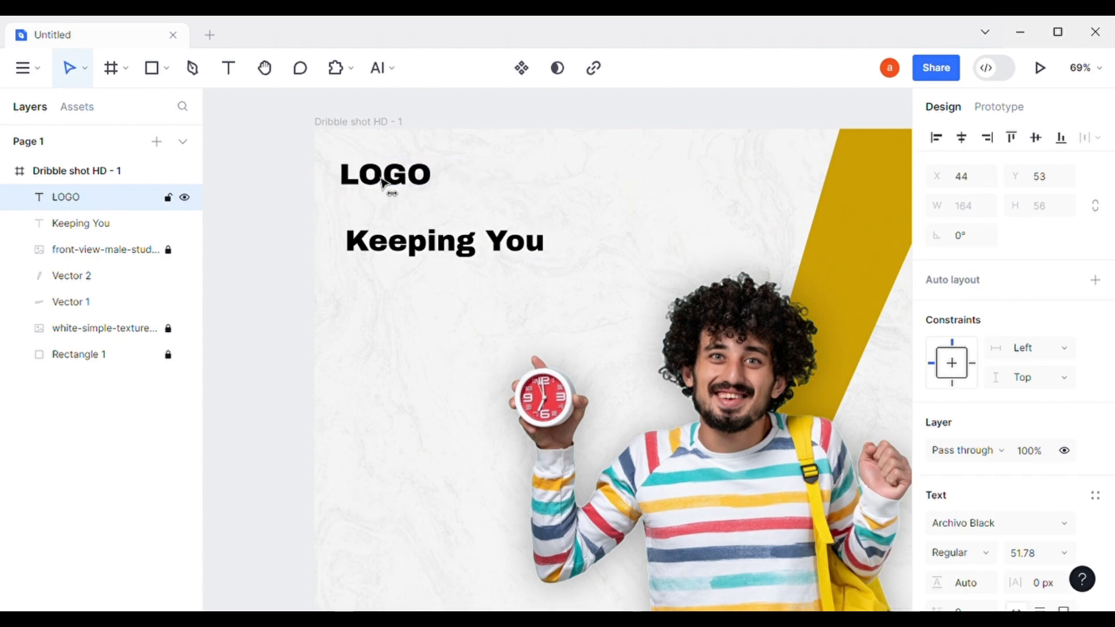
{"action": "scroll", "coordinate": [1086, 493], "scroll_direction": "down", "scroll_amount": 3}
{"action": "left_click", "coordinate": [1064, 389]}
{"action": "mouse_move", "coordinate": [1047, 596]}
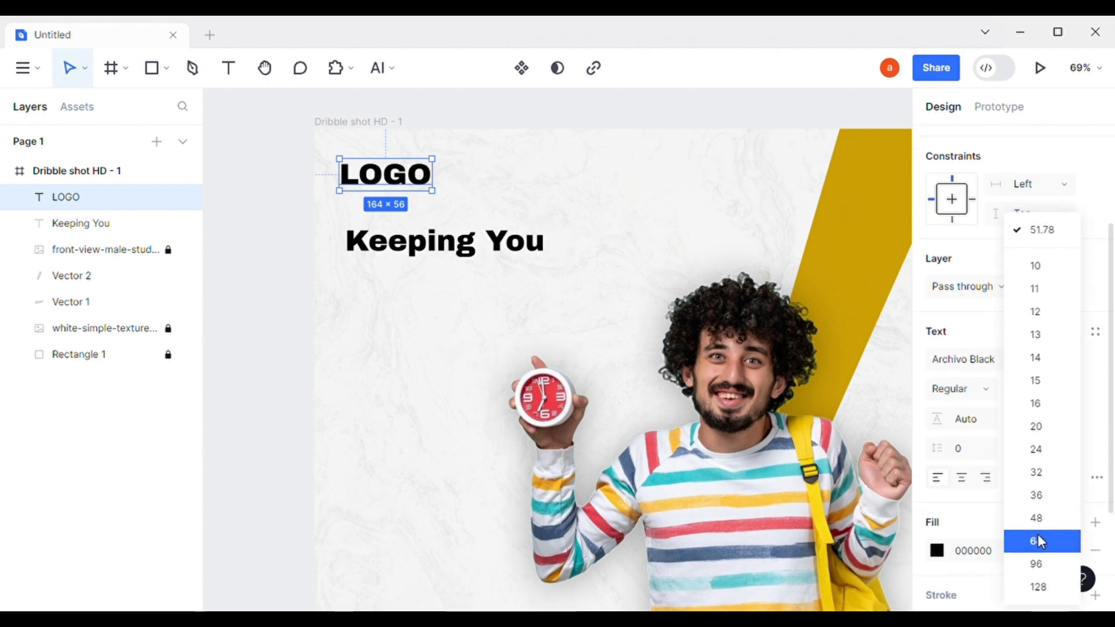
{"action": "left_click", "coordinate": [1037, 541]}
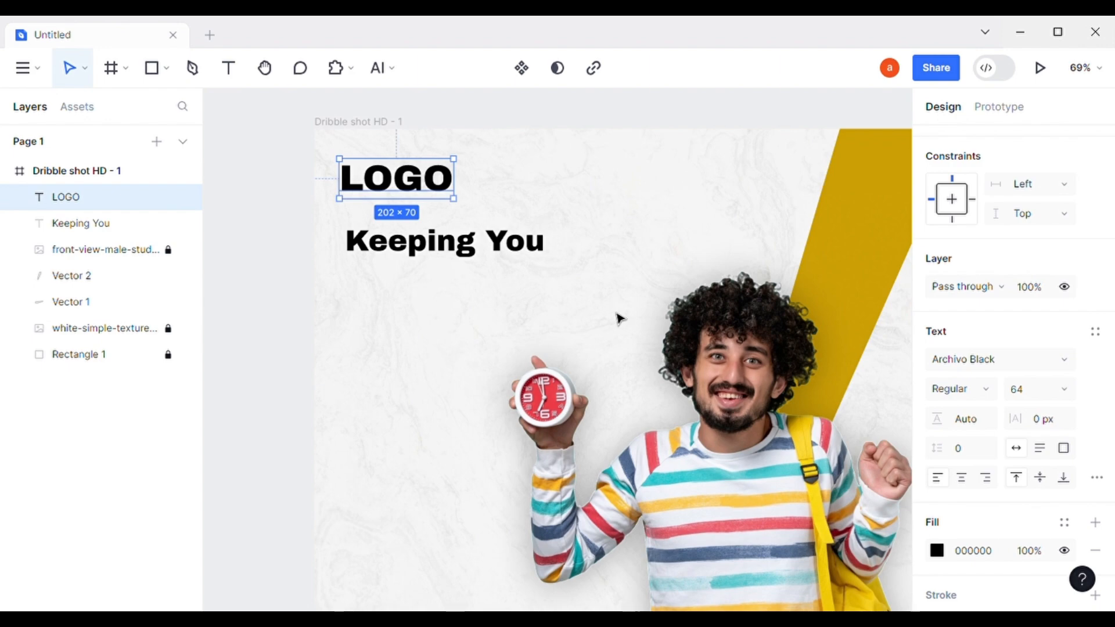
Move the "Keeping You" text slightly farther below LOGO, scale it down and deselect it.
{"action": "left_click_drag", "start_coordinate": [613, 323], "coordinate": [606, 249]}
{"action": "left_click", "coordinate": [501, 172]}
{"action": "left_click_drag", "start_coordinate": [476, 171], "coordinate": [485, 218]}
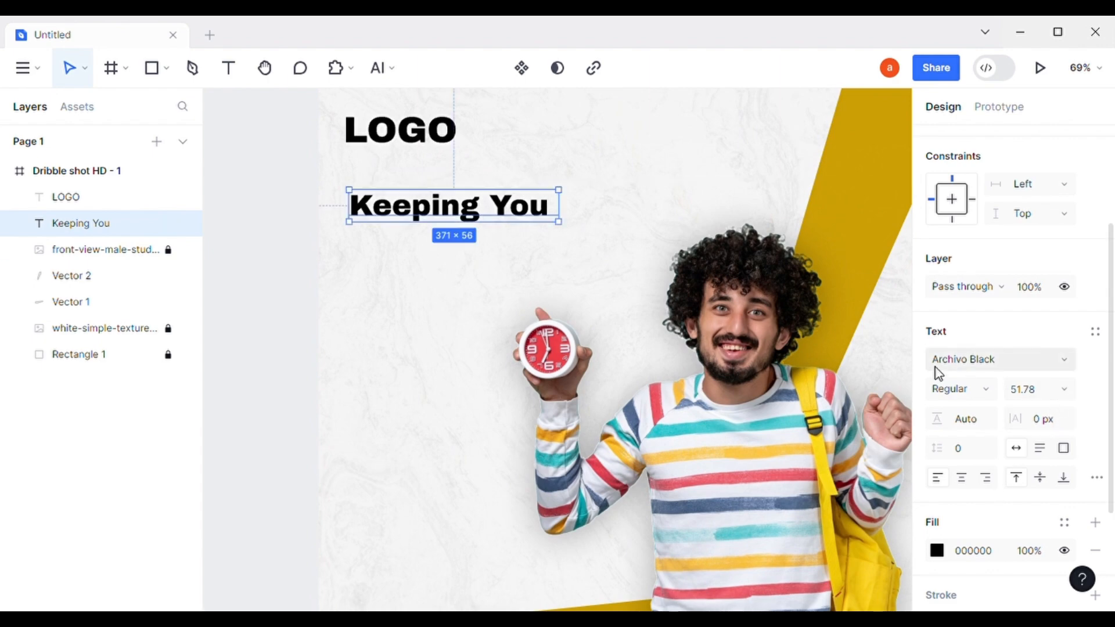
{"action": "key", "text": "k"}
{"action": "left_click_drag", "start_coordinate": [576, 234], "coordinate": [513, 210]}
{"action": "left_click", "coordinate": [301, 261]}
Add the text "Relaxed And Satisfied With Our Creative Content" below "Keeping You" at about X 54, Y 273 and trim it to "Relaxed".
{"action": "left_click", "coordinate": [395, 214]}
{"action": "left_click_drag", "start_coordinate": [409, 225], "coordinate": [825, 290]}
{"action": "double_click", "coordinate": [417, 255]}
{"action": "type", "text": "Relaxed And Satisfied With Our Creative Content"}
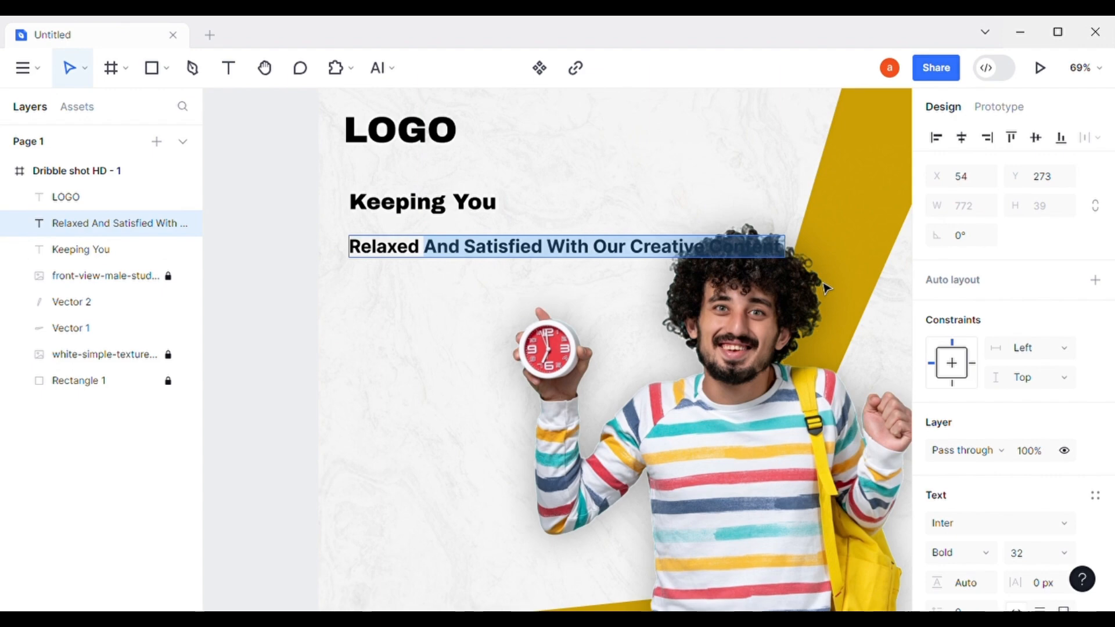
{"action": "key", "text": "BackSpace"}
{"action": "key", "text": "Escape"}
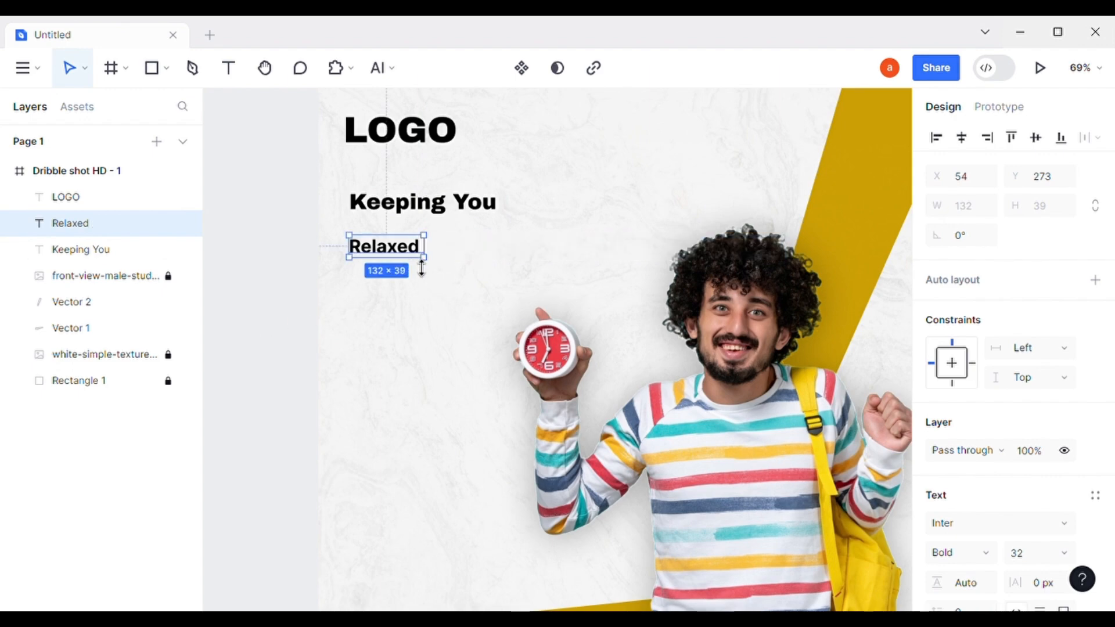
Scale the "Relaxed" text up to about 525 × 154 and deselect it.
{"action": "key", "text": "k"}
{"action": "left_click_drag", "start_coordinate": [439, 256], "coordinate": [660, 250]}
{"action": "left_click_drag", "start_coordinate": [614, 255], "coordinate": [614, 258]}
{"action": "left_click", "coordinate": [272, 326]}
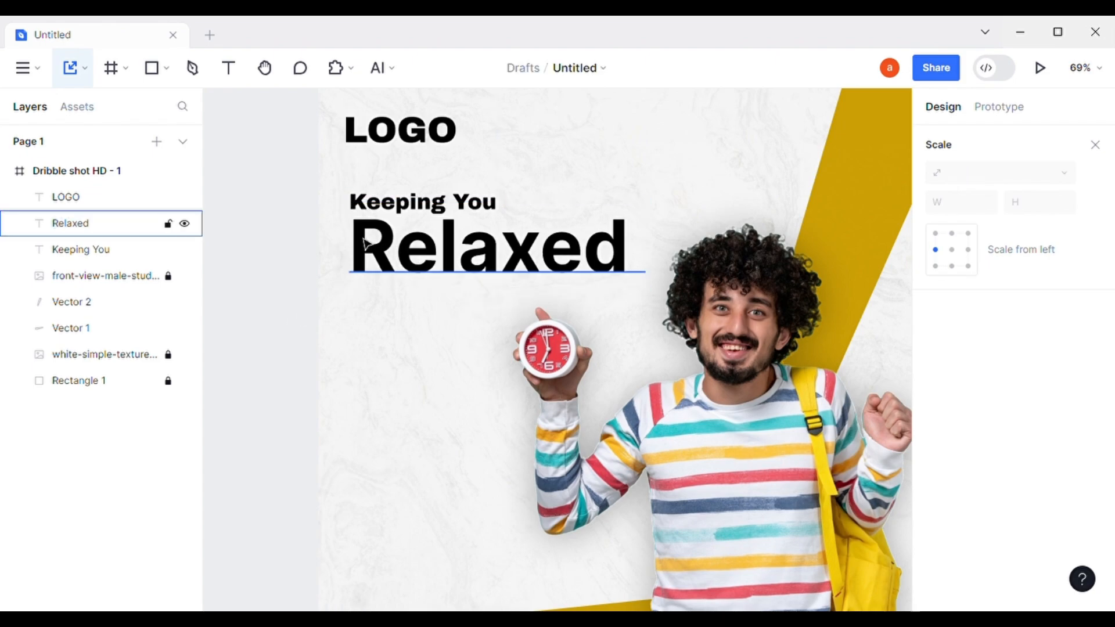
Align the "Relaxed" letters with the left edge of "Keeping You", shift the word slightly lower and deselect it.
{"action": "scroll", "coordinate": [365, 244], "scroll_direction": "up", "scroll_amount": 5, "text": "ctrl"}
{"action": "left_click", "coordinate": [368, 256]}
{"action": "key", "text": "v"}
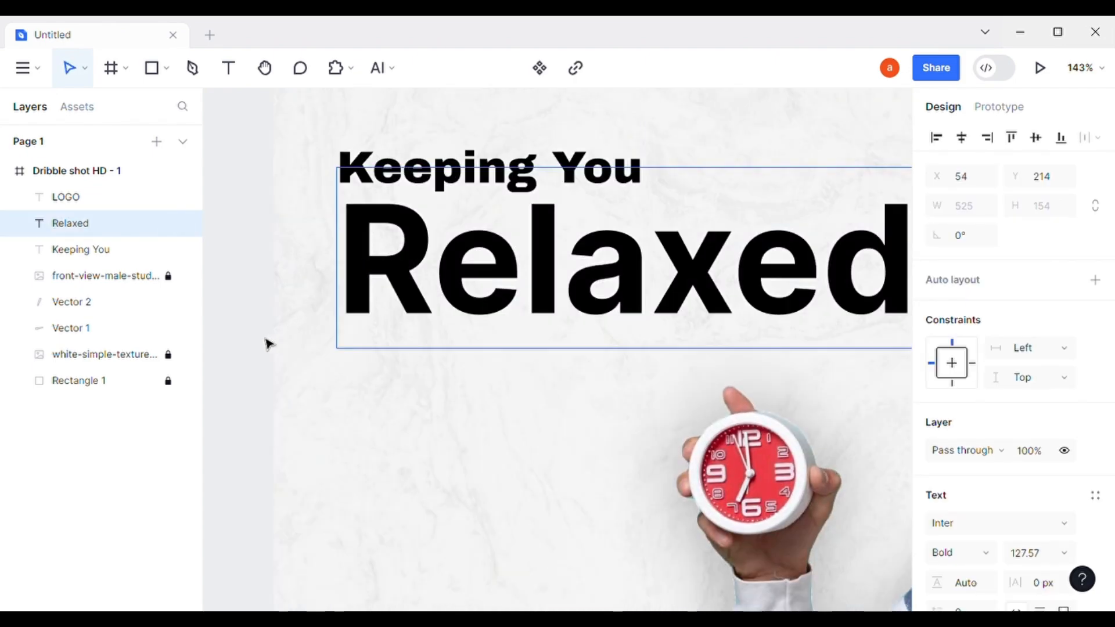
{"action": "scroll", "coordinate": [1074, 546], "scroll_direction": "down", "scroll_amount": 5}
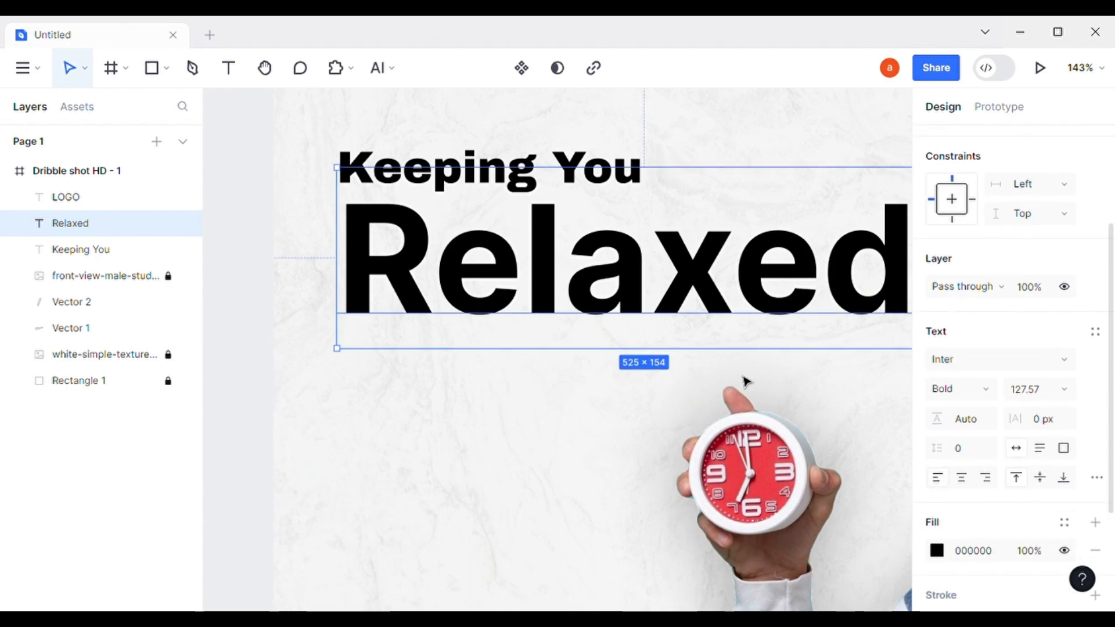
{"action": "left_click_drag", "start_coordinate": [398, 276], "coordinate": [396, 276]}
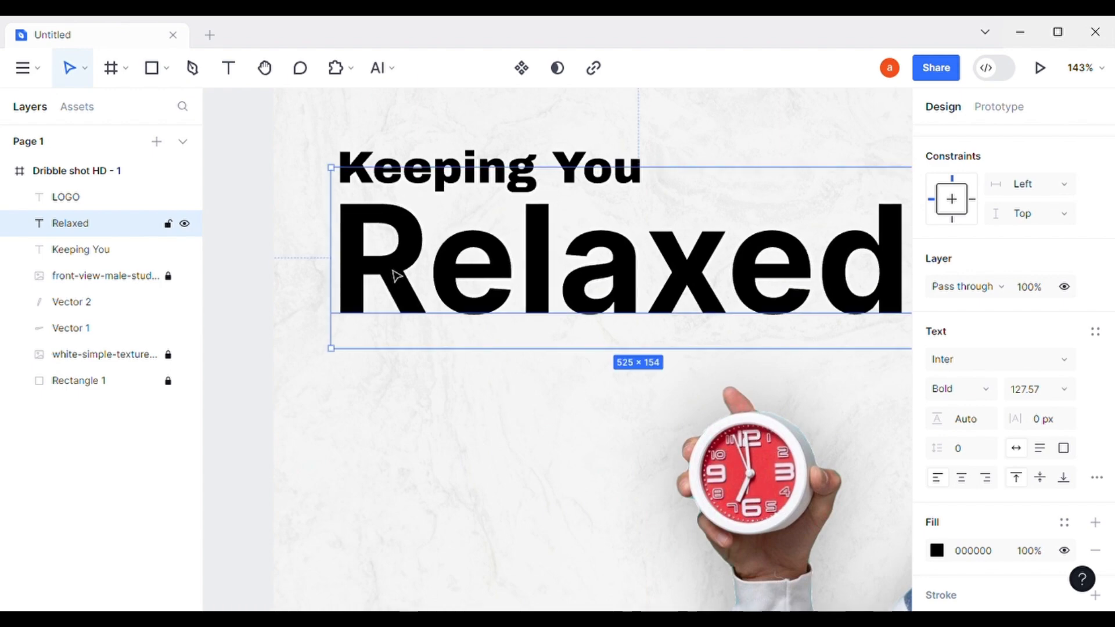
{"action": "scroll", "coordinate": [397, 276], "scroll_direction": "down", "scroll_amount": 5}
{"action": "left_click_drag", "start_coordinate": [422, 269], "coordinate": [425, 276]}
{"action": "left_click", "coordinate": [319, 304]}
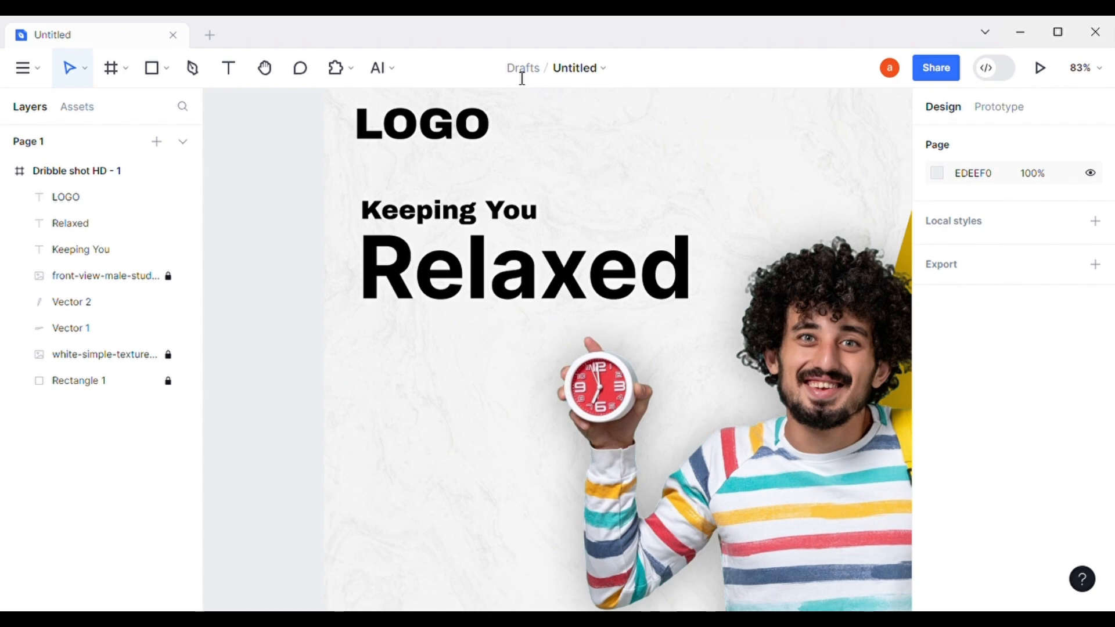
Paste the black brush stroke image, scale it down to about 580 × 176 and place it over "Relaxed".
{"action": "scroll", "coordinate": [399, 329], "scroll_direction": "down", "scroll_amount": 2}
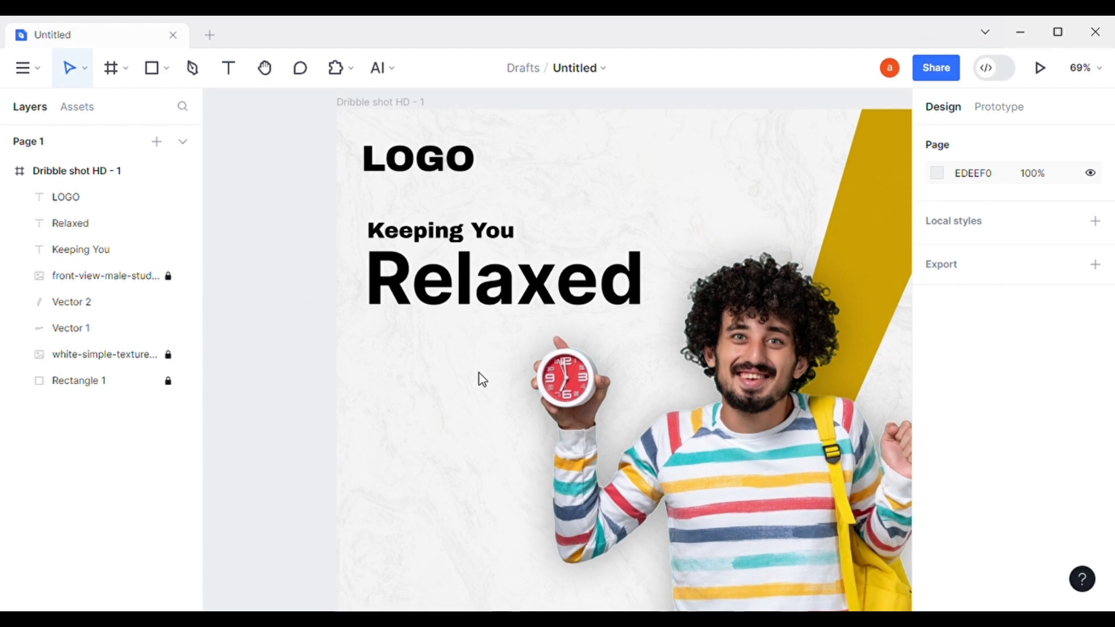
{"action": "key", "text": "ctrl+v"}
{"action": "scroll", "coordinate": [499, 369], "scroll_direction": "down", "scroll_amount": 2}
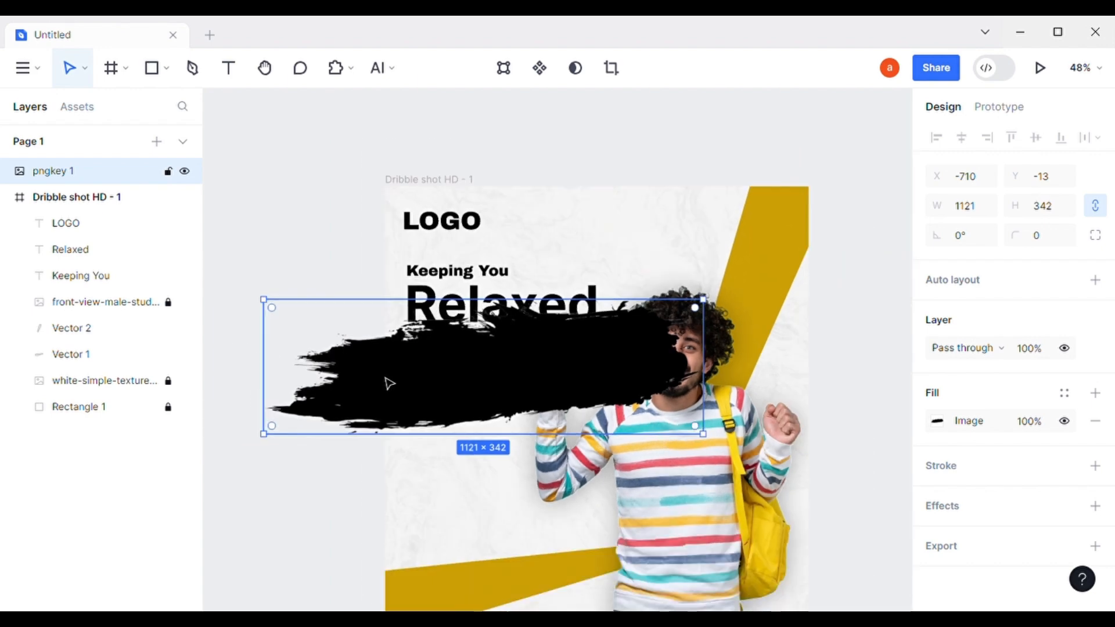
{"action": "left_click_drag", "start_coordinate": [277, 381], "coordinate": [478, 372]}
{"action": "mouse_move", "coordinate": [630, 368]}
{"action": "left_mouse_down"}
{"action": "mouse_move", "coordinate": [531, 331]}
{"action": "mouse_move", "coordinate": [540, 317]}
{"action": "left_mouse_up"}
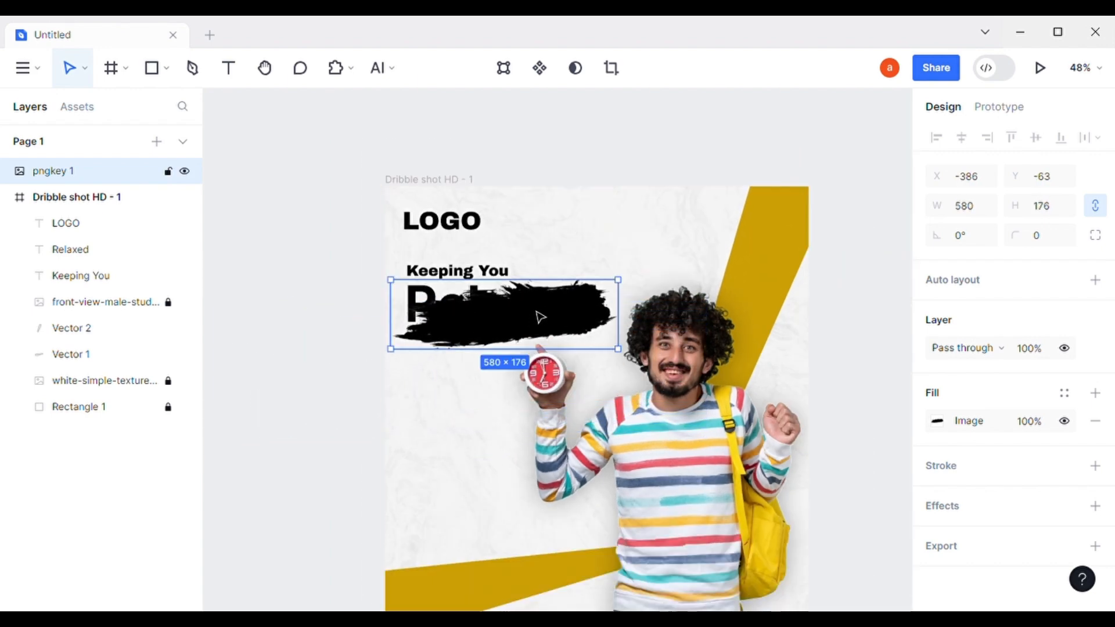
Flip the brush stroke horizontally and move its layer inside the frame directly beneath the "Relaxed" text layer.
{"action": "right_click", "coordinate": [429, 319]}
{"action": "left_click", "coordinate": [499, 565]}
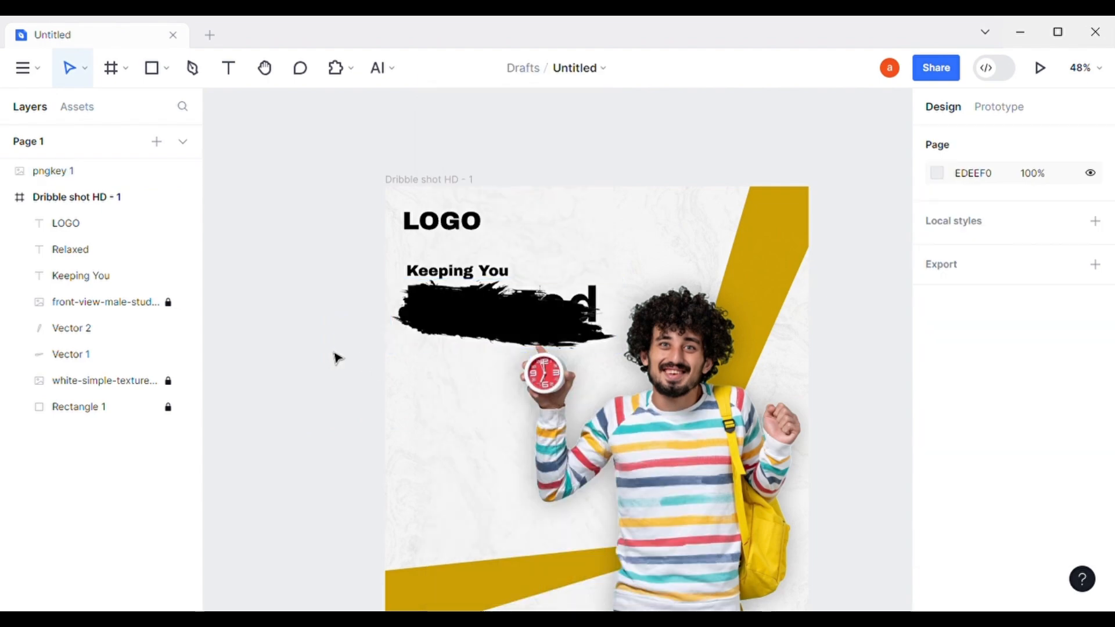
{"action": "left_click", "coordinate": [337, 358]}
{"action": "scroll", "coordinate": [505, 301], "scroll_direction": "up", "scroll_amount": 3}
{"action": "left_click", "coordinate": [555, 319]}
{"action": "left_click_drag", "start_coordinate": [98, 186], "coordinate": [106, 263]}
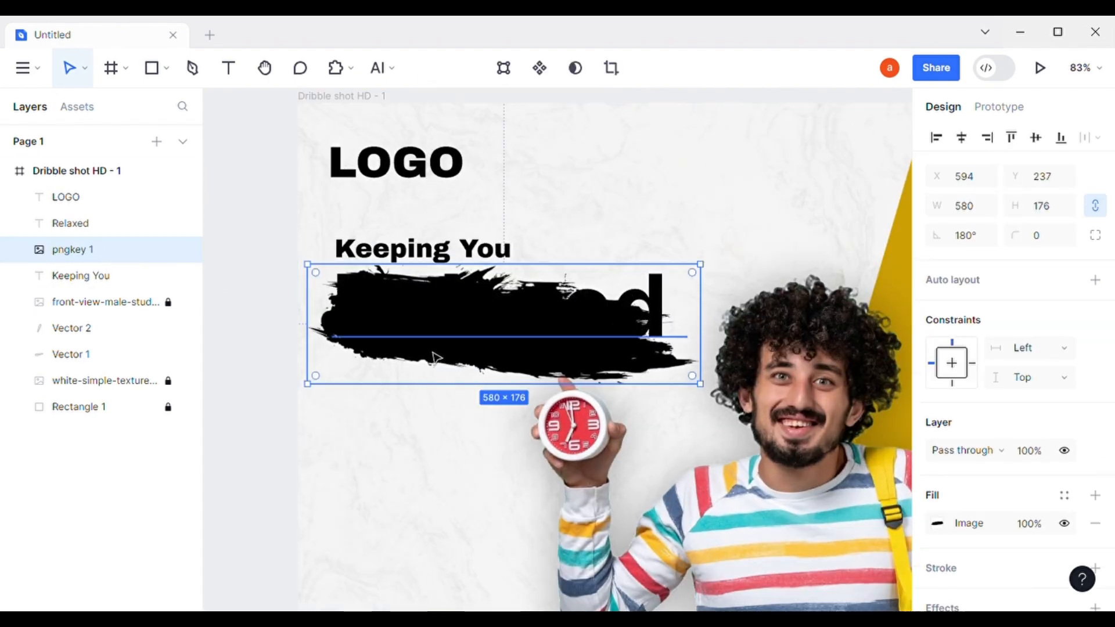
Rotate the brush stroke until it looks level and enlarge it to about 620 × 188 behind "Relaxed".
{"action": "left_click", "coordinate": [631, 329]}
{"action": "left_click", "coordinate": [638, 372]}
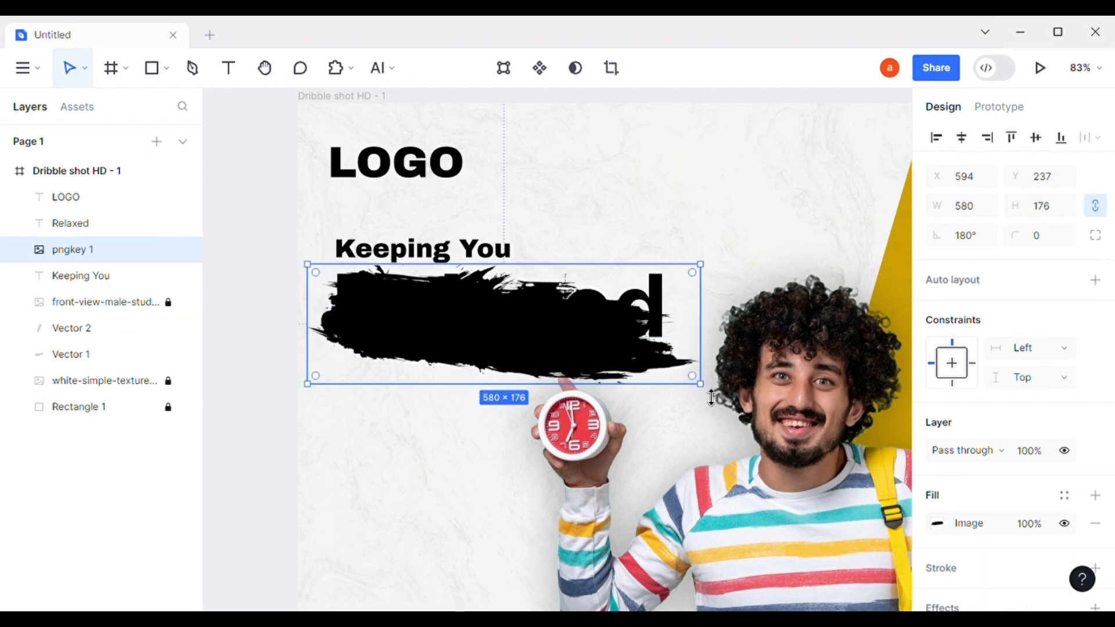
{"action": "mouse_move", "coordinate": [717, 402]}
{"action": "left_mouse_down"}
{"action": "mouse_move", "coordinate": [716, 336]}
{"action": "mouse_move", "coordinate": [734, 336]}
{"action": "left_mouse_up"}
{"action": "left_click_drag", "start_coordinate": [445, 358], "coordinate": [430, 351]}
{"action": "left_click", "coordinate": [598, 325]}
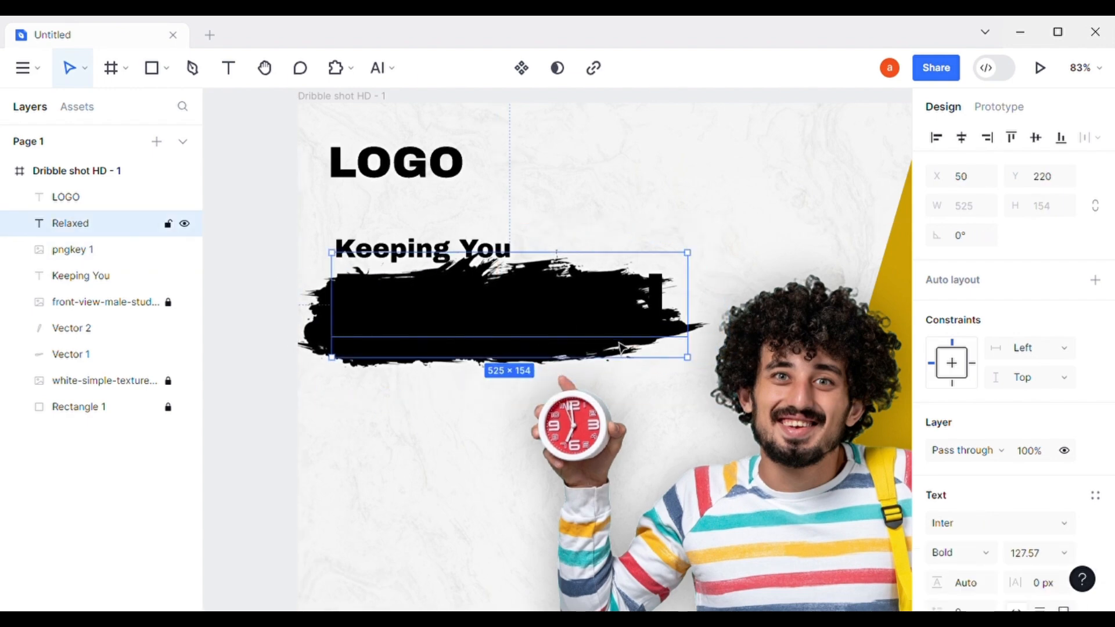
Adjust the brush stroke's image fill to exposure 95, contrast -68 and saturation 25.
{"action": "left_click", "coordinate": [318, 352]}
{"action": "scroll", "coordinate": [1002, 465], "scroll_direction": "down", "scroll_amount": 3}
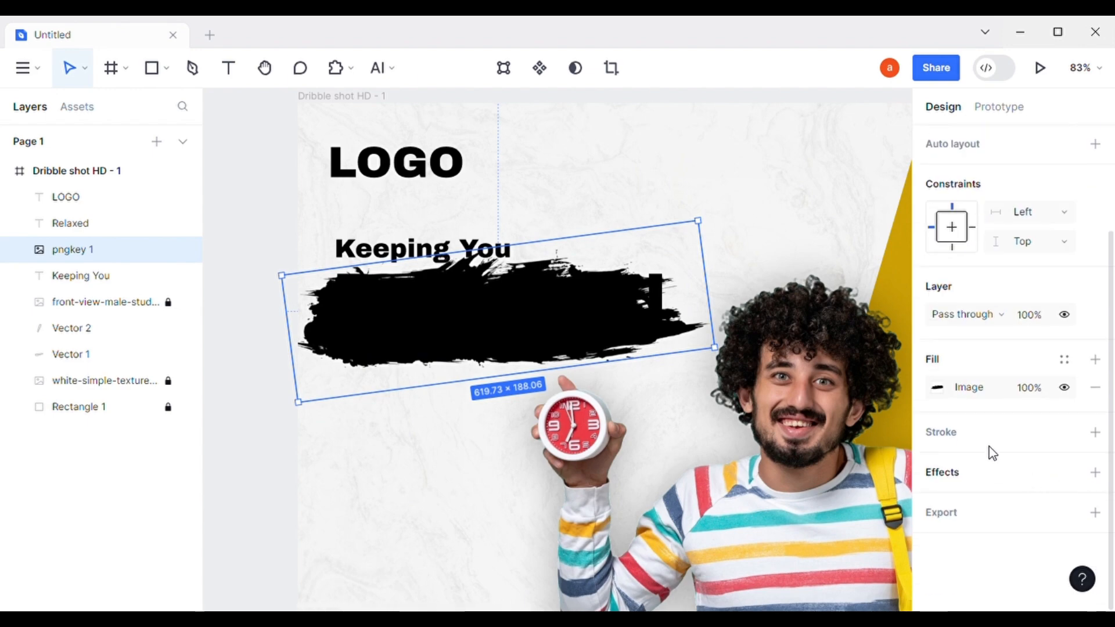
{"action": "left_click", "coordinate": [937, 388]}
{"action": "mouse_move", "coordinate": [828, 408]}
{"action": "left_mouse_down"}
{"action": "mouse_move", "coordinate": [858, 413]}
{"action": "mouse_move", "coordinate": [808, 409]}
{"action": "left_mouse_up"}
{"action": "left_click", "coordinate": [857, 409]}
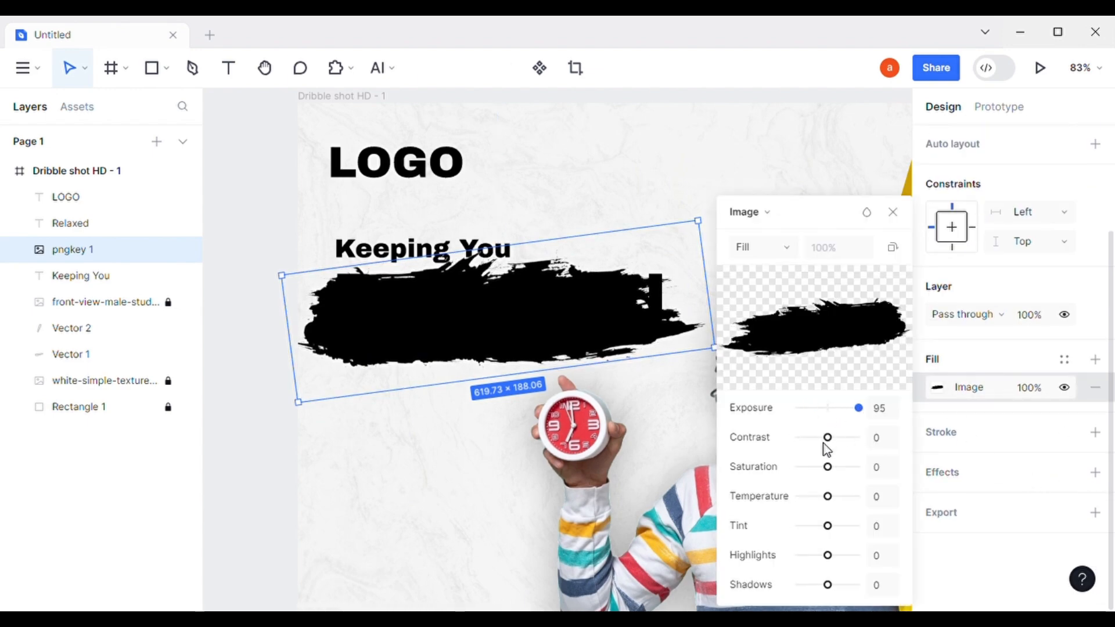
{"action": "left_click_drag", "start_coordinate": [831, 472], "coordinate": [801, 468]}
{"action": "left_click", "coordinate": [836, 468]}
{"action": "left_click", "coordinate": [807, 438]}
Turn the brush stroke dark green with tint -100, highlights 70 and shadows -63, keeping its fill blend mode Normal.
{"action": "left_click_drag", "start_coordinate": [828, 527], "coordinate": [782, 522]}
{"action": "left_click_drag", "start_coordinate": [848, 557], "coordinate": [807, 585]}
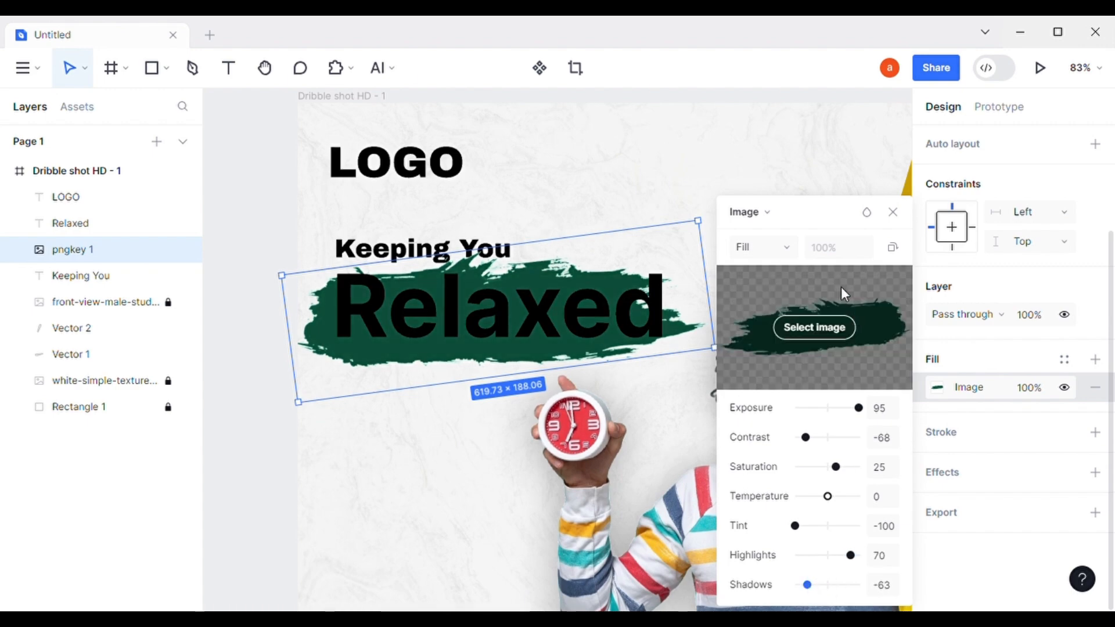
{"action": "left_click_drag", "start_coordinate": [837, 250], "coordinate": [858, 149]}
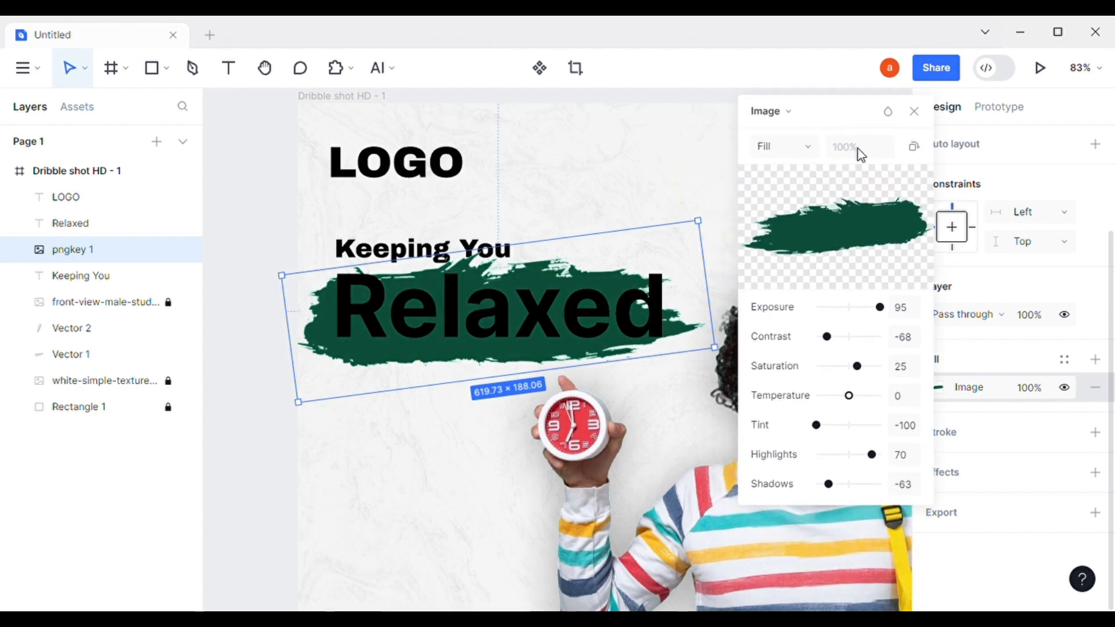
{"action": "left_click", "coordinate": [889, 113]}
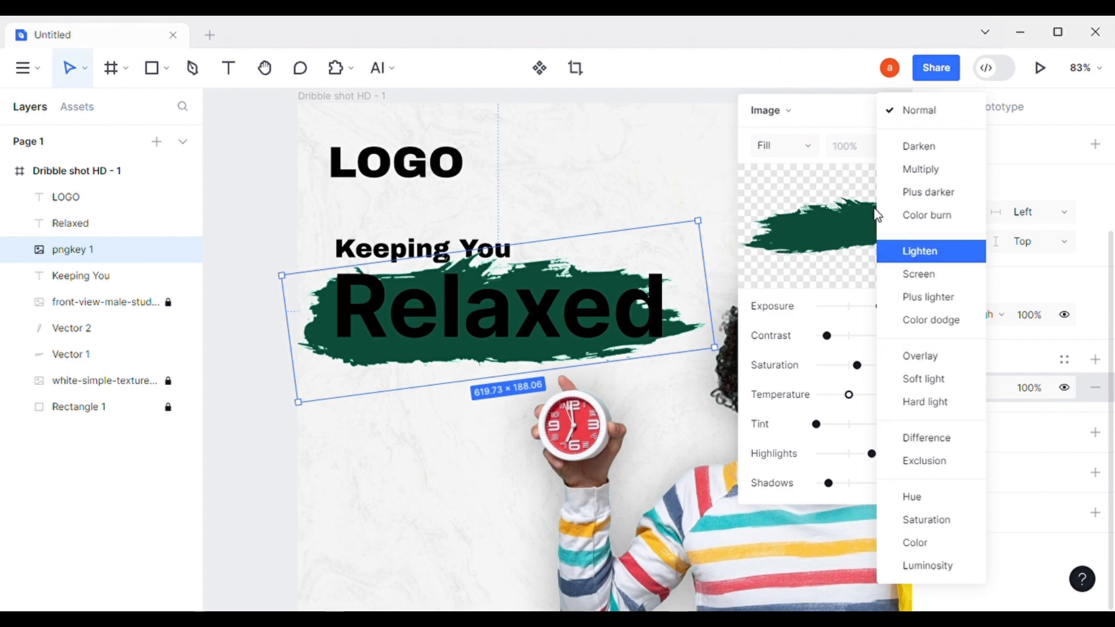
{"action": "left_click", "coordinate": [837, 113]}
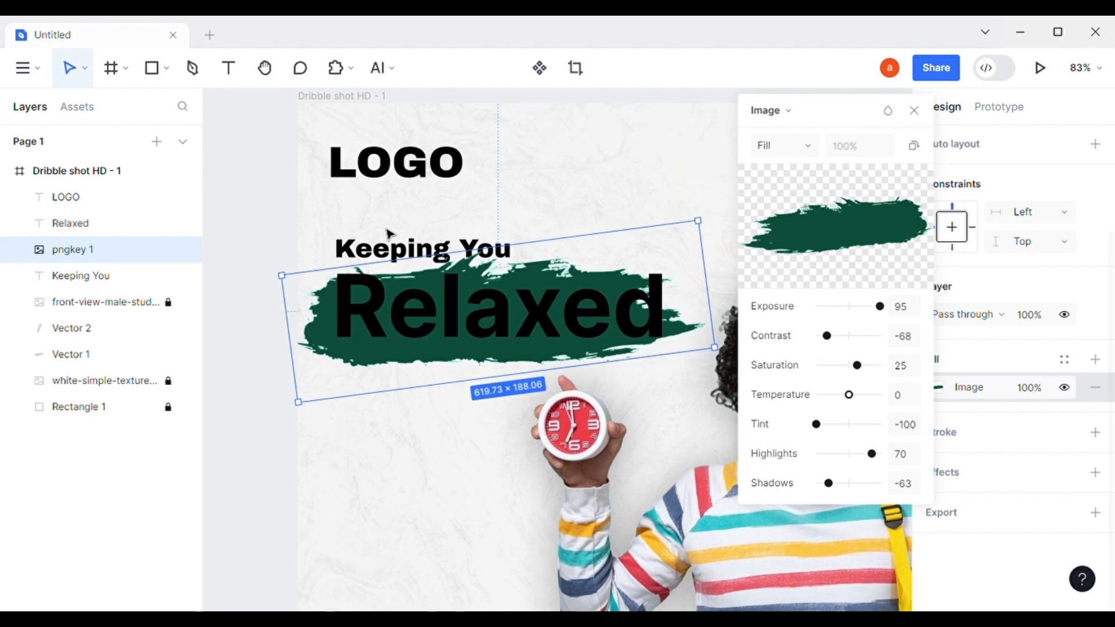
{"action": "left_click", "coordinate": [272, 221]}
Try several fill colors on the "Relaxed" text and settle on yellow FABD2D sampled from the sweater.
{"action": "left_click", "coordinate": [489, 325]}
{"action": "scroll", "coordinate": [1005, 523], "scroll_direction": "down", "scroll_amount": 1}
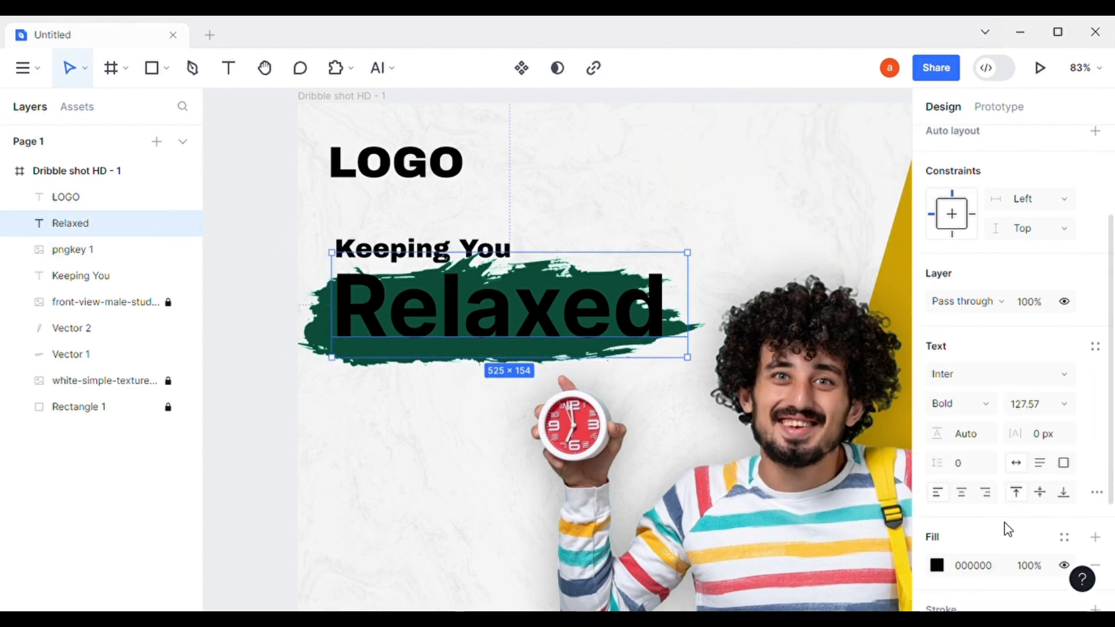
{"action": "left_click", "coordinate": [939, 495]}
{"action": "left_click_drag", "start_coordinate": [759, 340], "coordinate": [679, 316]}
{"action": "left_click", "coordinate": [743, 533]}
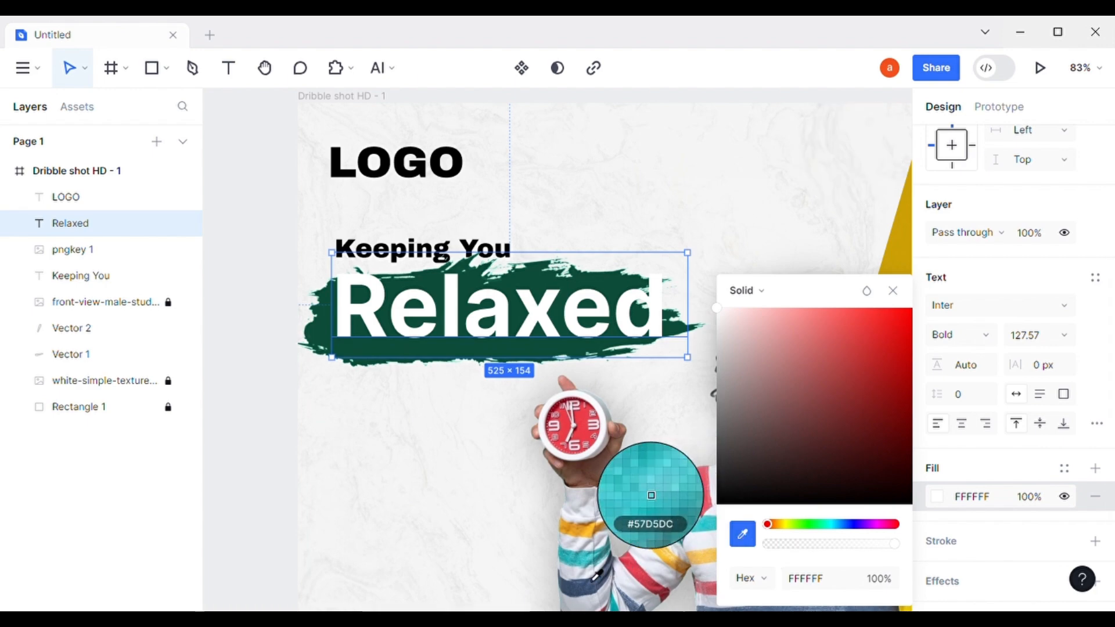
{"action": "left_click", "coordinate": [633, 554]}
{"action": "left_click", "coordinate": [742, 533]}
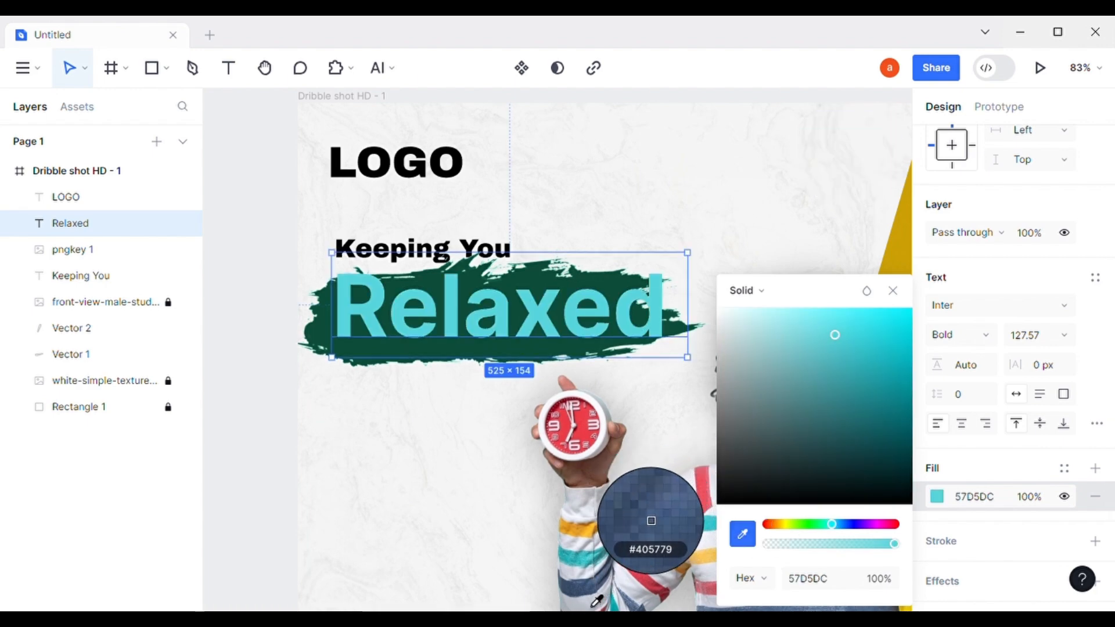
{"action": "left_click", "coordinate": [647, 519]}
{"action": "left_click", "coordinate": [743, 537]}
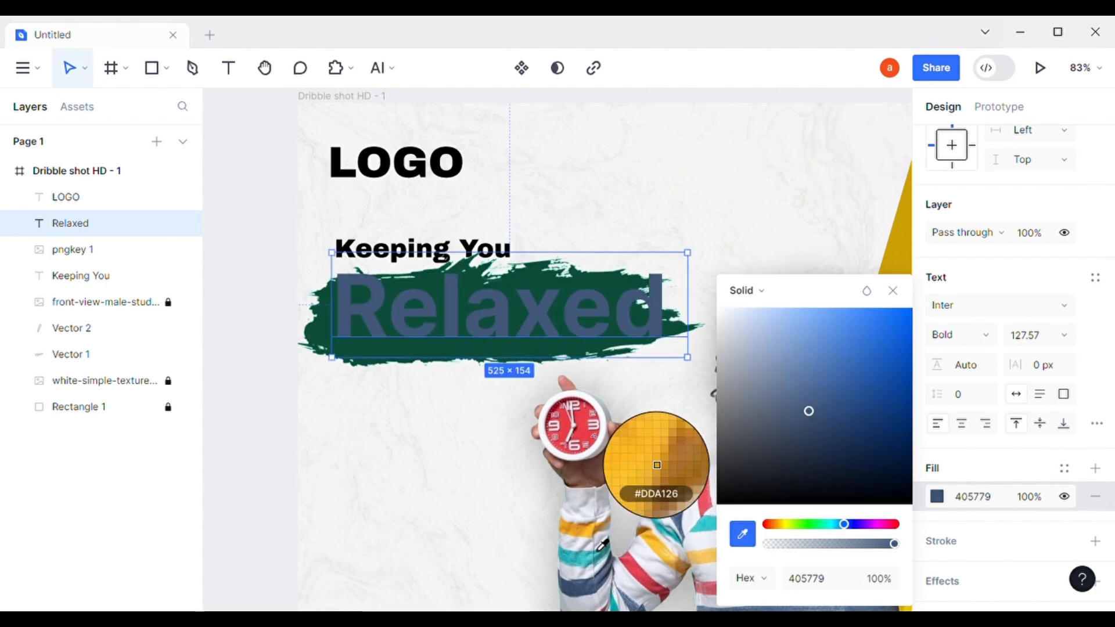
{"action": "left_click", "coordinate": [650, 464]}
{"action": "left_click", "coordinate": [893, 292]}
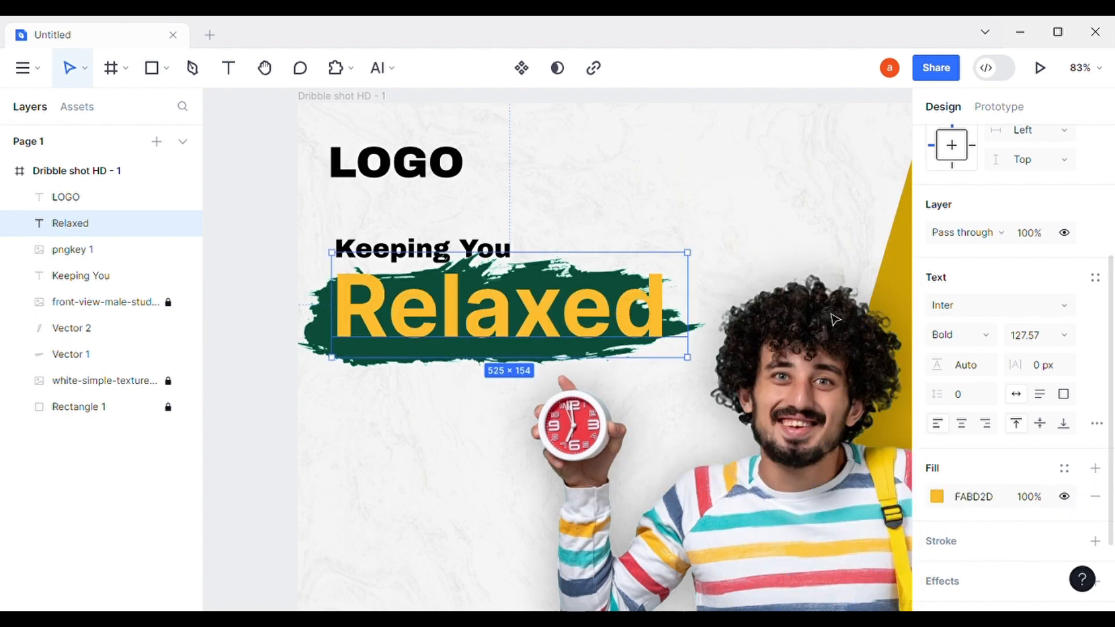
Scale the "Relaxed" text down to about 438 × 129 within the brush stroke.
{"action": "key", "text": "k"}
{"action": "mouse_move", "coordinate": [702, 317]}
{"action": "left_mouse_down"}
{"action": "mouse_move", "coordinate": [650, 311]}
{"action": "mouse_move", "coordinate": [659, 324]}
{"action": "mouse_move", "coordinate": [632, 325]}
{"action": "left_mouse_up"}
{"action": "key", "text": "ctrl+z"}
Rotate the brush stroke slightly clockwise behind "Relaxed" and leave the Scale tool.
{"action": "left_click", "coordinate": [598, 266]}
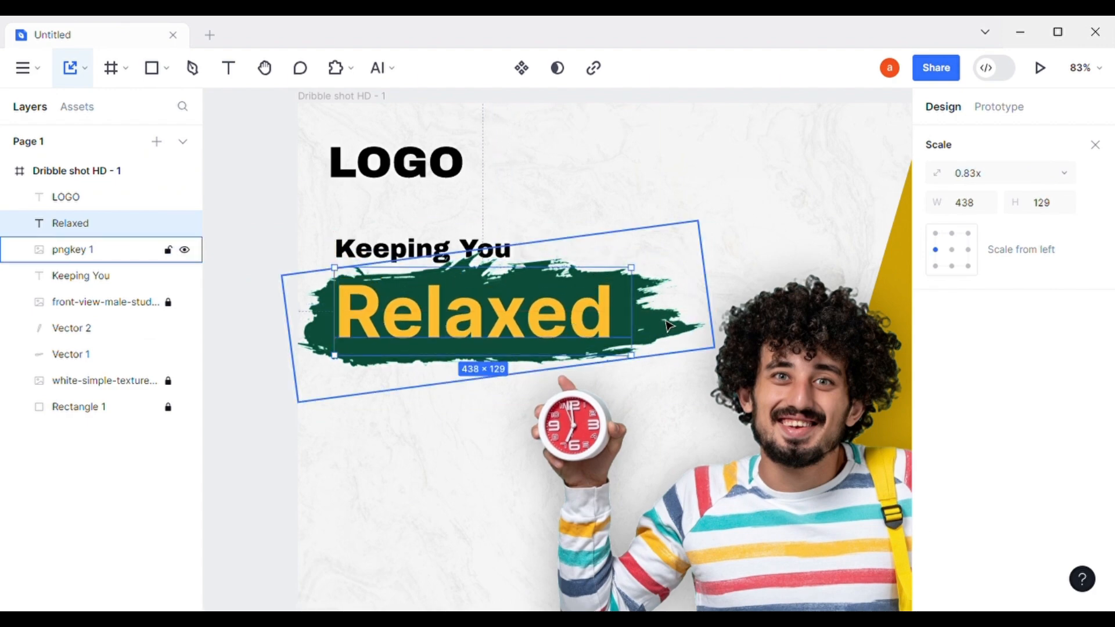
{"action": "left_click_drag", "start_coordinate": [609, 253], "coordinate": [610, 257]}
{"action": "key", "text": "ctrl+z"}
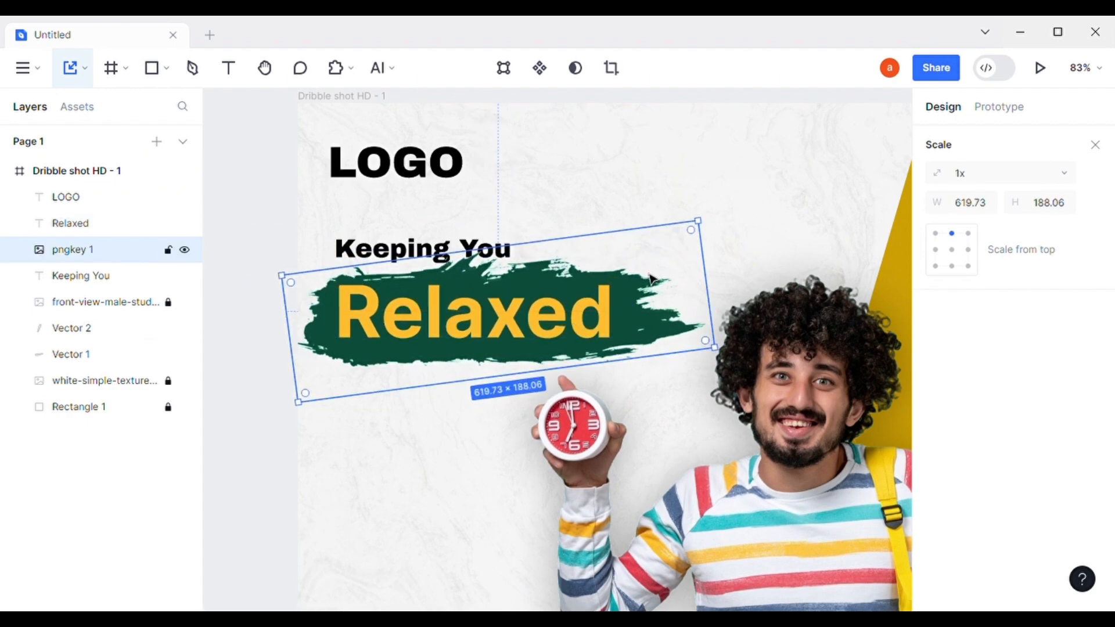
{"action": "left_click_drag", "start_coordinate": [736, 365], "coordinate": [731, 373]}
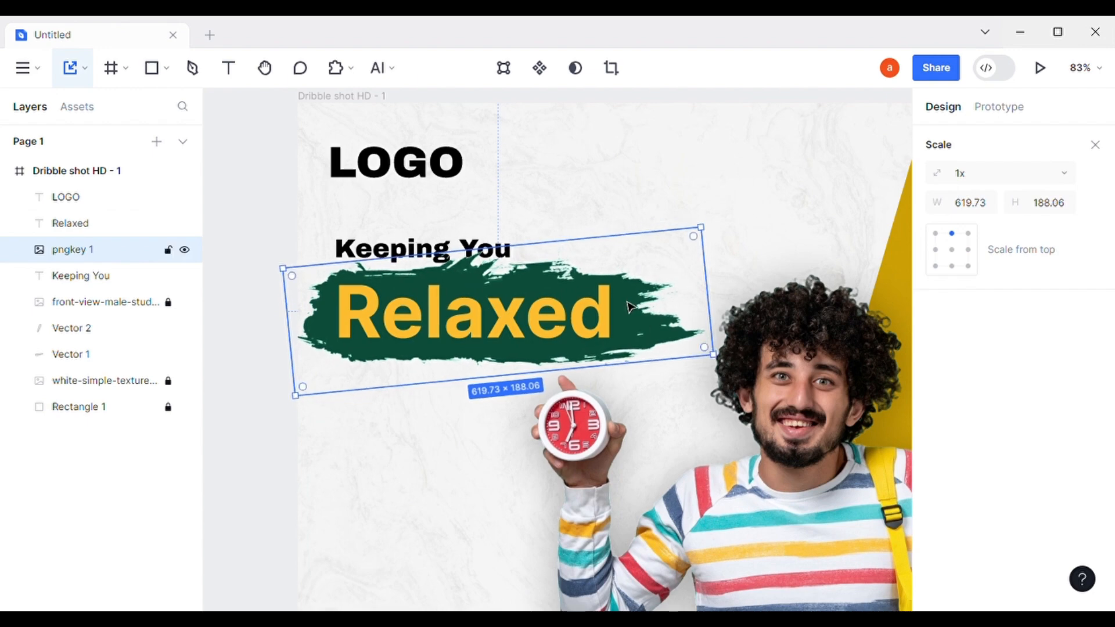
{"action": "left_click_drag", "start_coordinate": [622, 249], "coordinate": [672, 256]}
{"action": "key", "text": "ctrl+z"}
{"action": "left_click", "coordinate": [1095, 145]}
{"action": "mouse_move", "coordinate": [628, 377]}
{"action": "left_mouse_down"}
{"action": "mouse_move", "coordinate": [641, 358]}
{"action": "mouse_move", "coordinate": [666, 356]}
{"action": "mouse_move", "coordinate": [661, 344]}
{"action": "left_mouse_up"}
Move the "Keeping You" text up to X 54, Y 176, clear of the brush stroke, and deselect it.
{"action": "left_click_drag", "start_coordinate": [468, 257], "coordinate": [467, 246]}
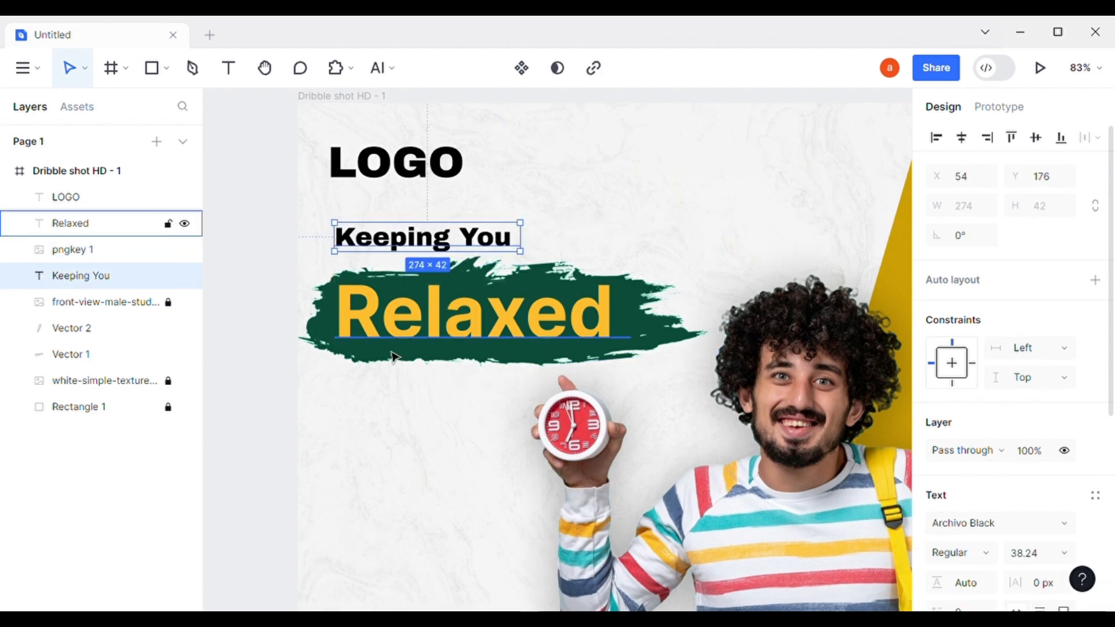
{"action": "left_click", "coordinate": [280, 359]}
{"action": "left_click_drag", "start_coordinate": [298, 373], "coordinate": [313, 349]}
Unlock the student image, shift it toward the frame's right edge and deselect it.
{"action": "scroll", "coordinate": [413, 329], "scroll_direction": "down", "scroll_amount": 3}
{"action": "left_click_drag", "start_coordinate": [561, 396], "coordinate": [525, 308]}
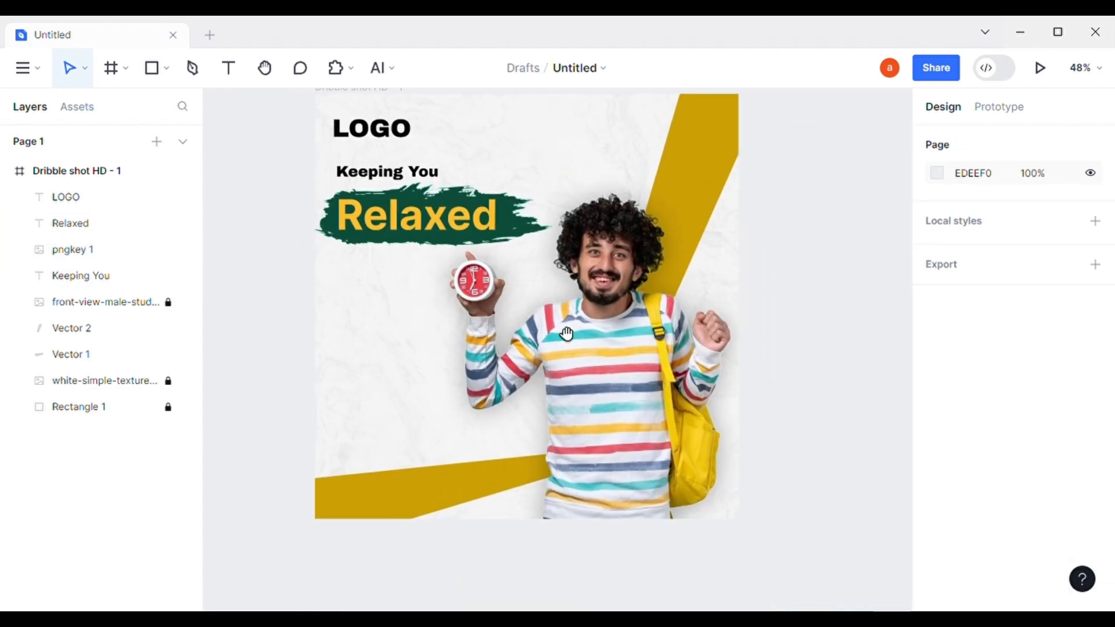
{"action": "right_click", "coordinate": [590, 413]}
{"action": "key", "text": "Escape"}
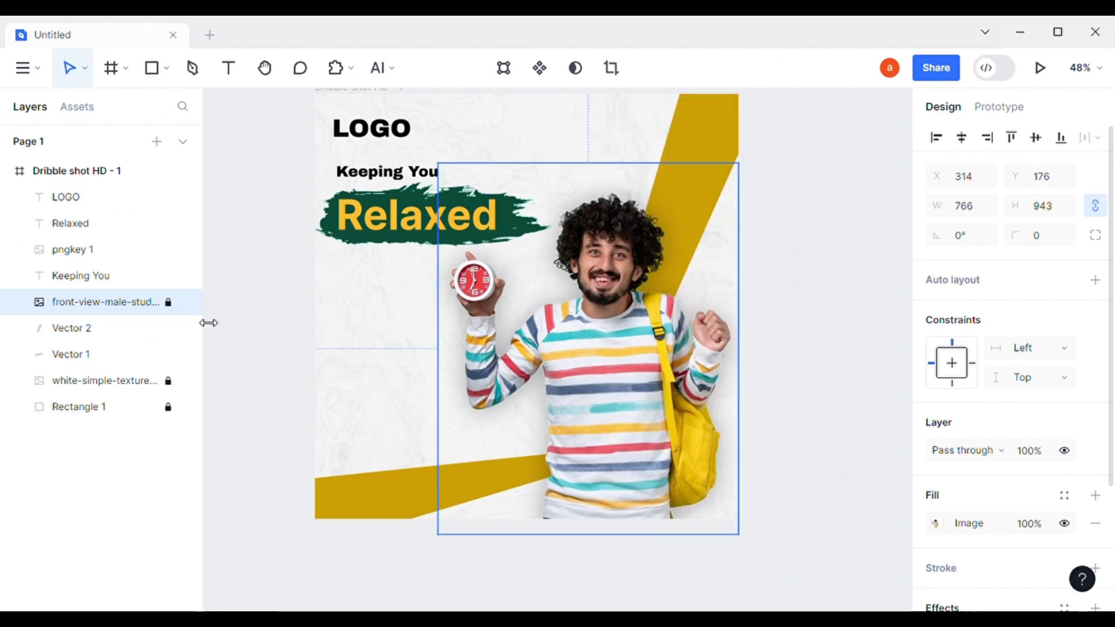
{"action": "left_click", "coordinate": [167, 303]}
{"action": "left_click_drag", "start_coordinate": [676, 455], "coordinate": [710, 454]}
{"action": "left_click", "coordinate": [252, 316]}
{"action": "scroll", "coordinate": [331, 390], "scroll_direction": "up", "scroll_amount": 3}
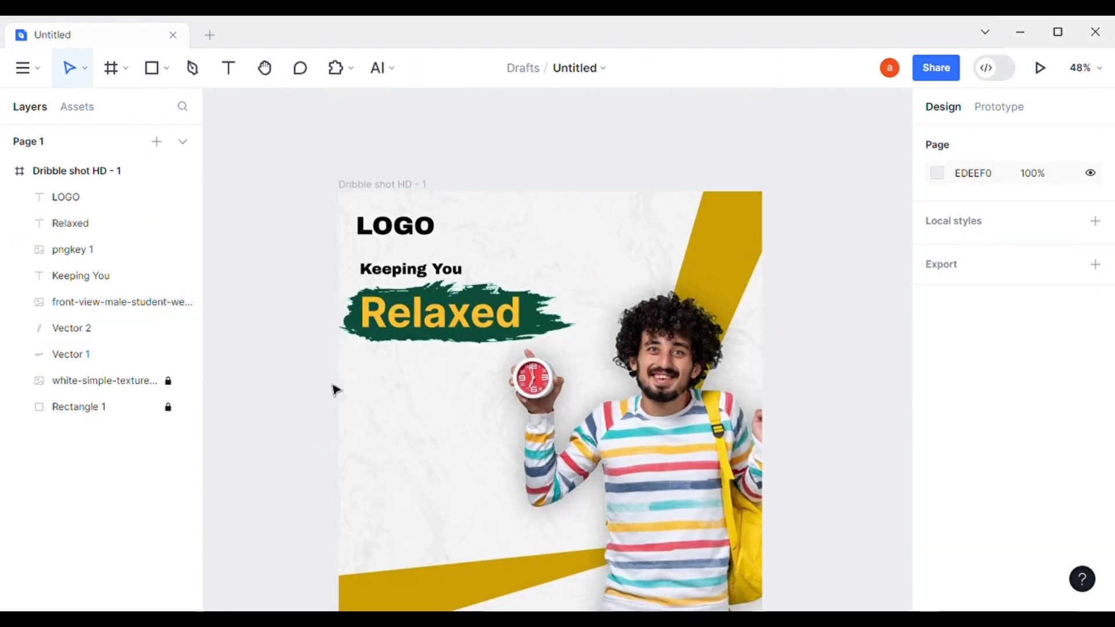
Duplicate "Relaxed" with its brush stroke directly below the original and move the student image layer above both copies.
{"action": "scroll", "coordinate": [343, 387], "scroll_direction": "down", "scroll_amount": 2}
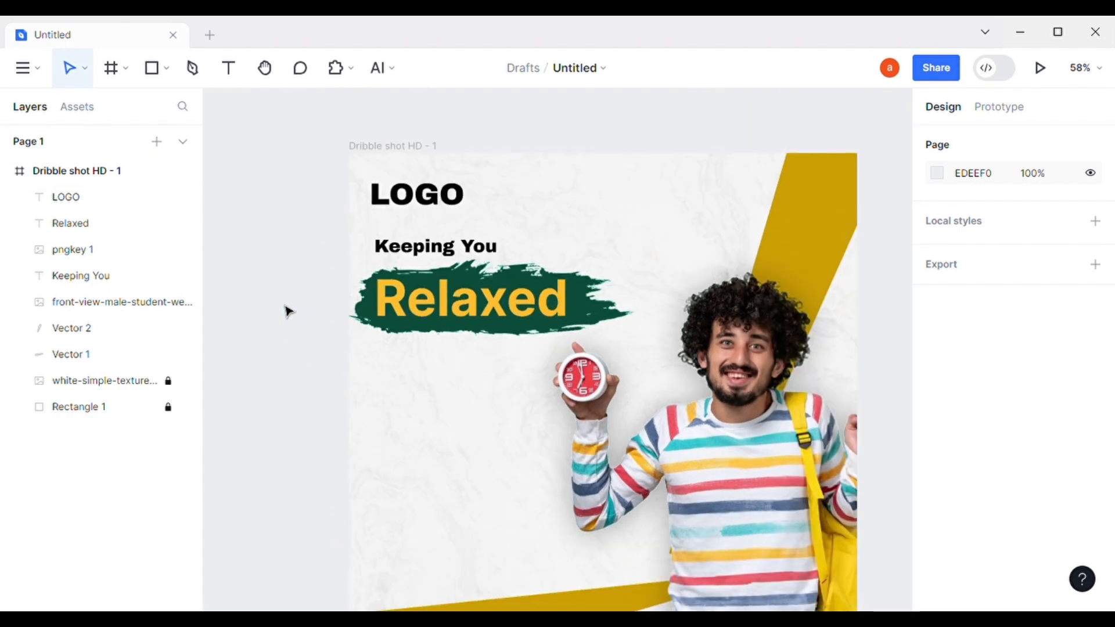
{"action": "scroll", "coordinate": [285, 319], "scroll_direction": "down", "scroll_amount": 2}
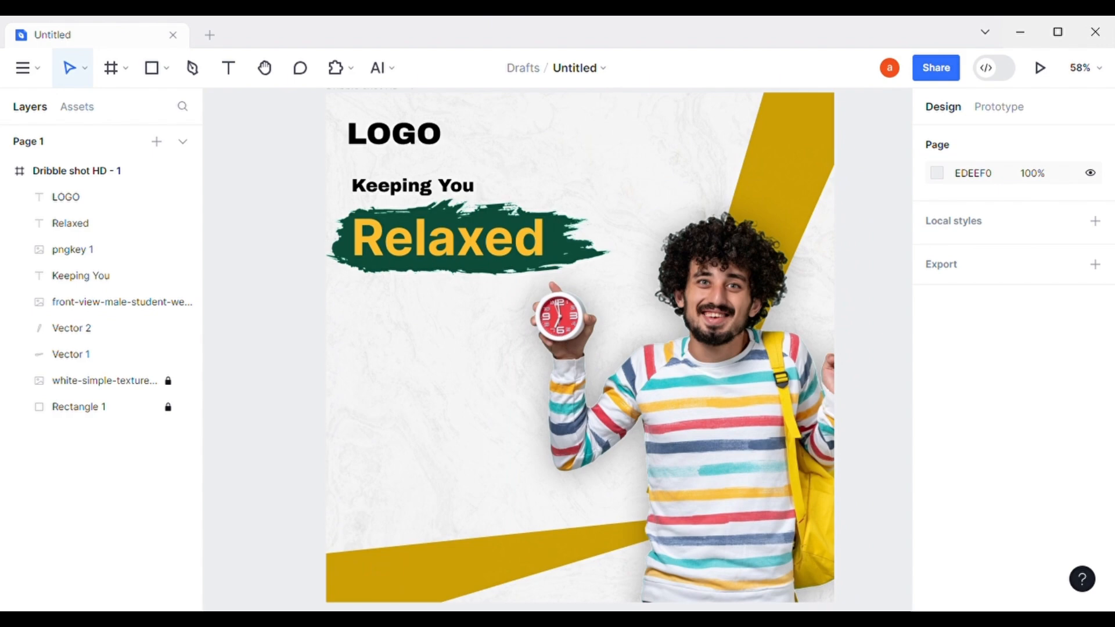
{"action": "left_click", "coordinate": [471, 258]}
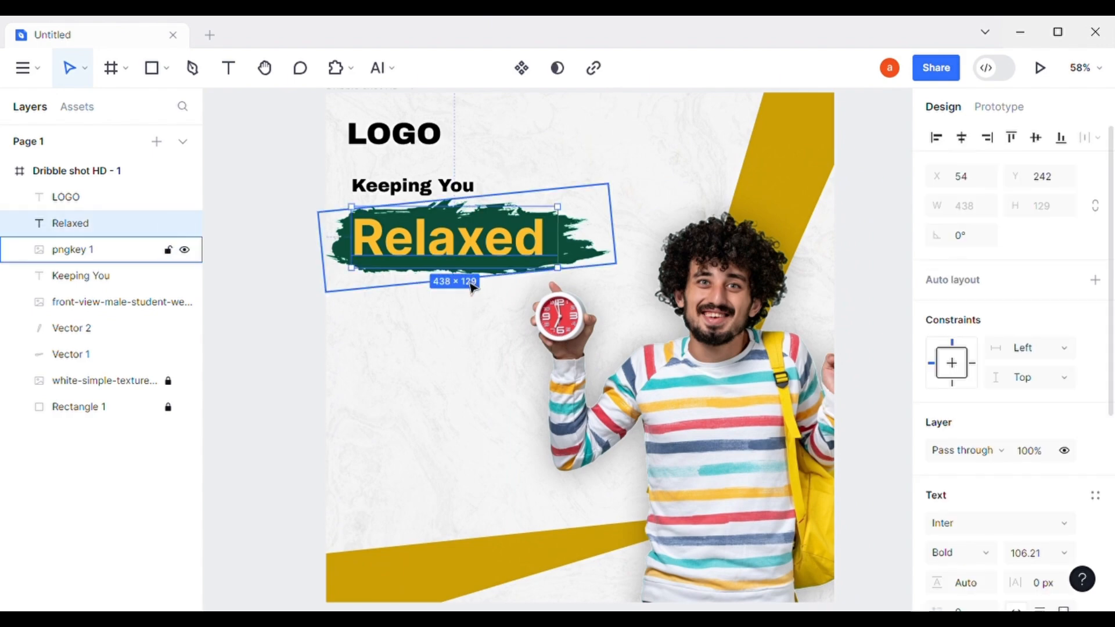
{"action": "left_click", "coordinate": [473, 287], "text": "shift"}
{"action": "left_click_drag", "start_coordinate": [457, 288], "coordinate": [458, 364]}
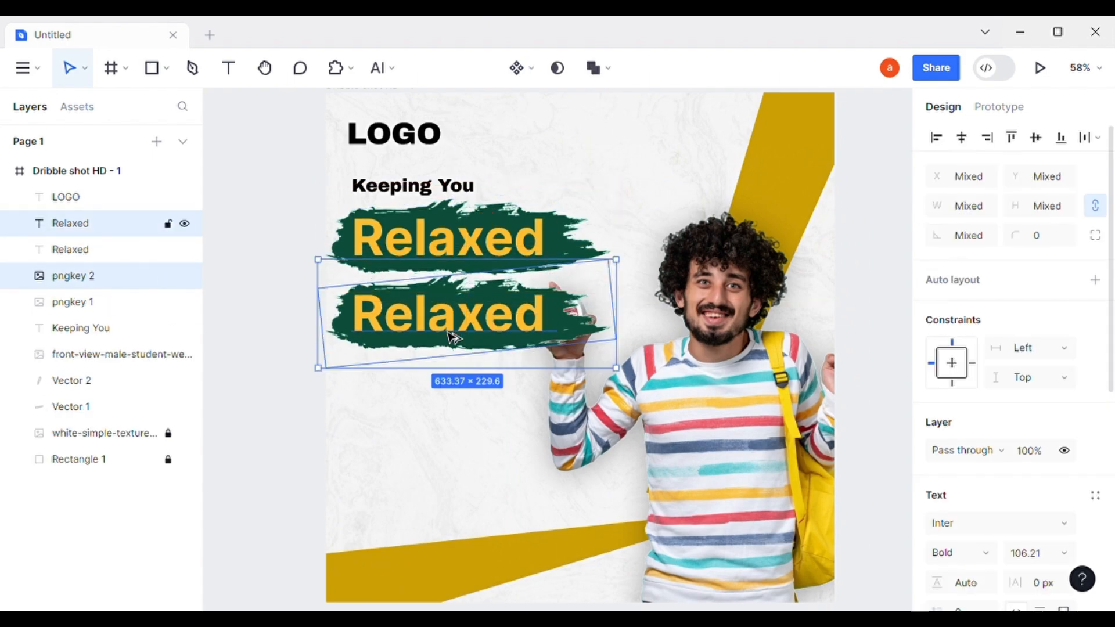
{"action": "left_click", "coordinate": [586, 432]}
{"action": "left_click_drag", "start_coordinate": [104, 355], "coordinate": [116, 213]}
{"action": "left_click", "coordinate": [421, 327]}
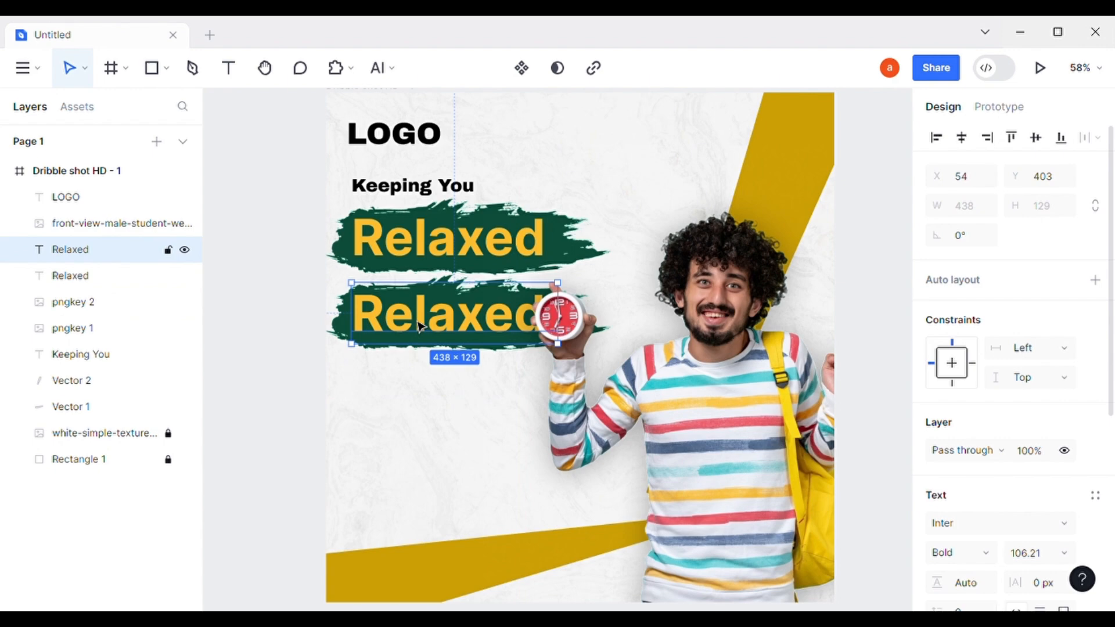
{"action": "double_click", "coordinate": [421, 327]}
{"action": "type", "text": "splash png"}
{"action": "key", "text": "ctrl+z"}
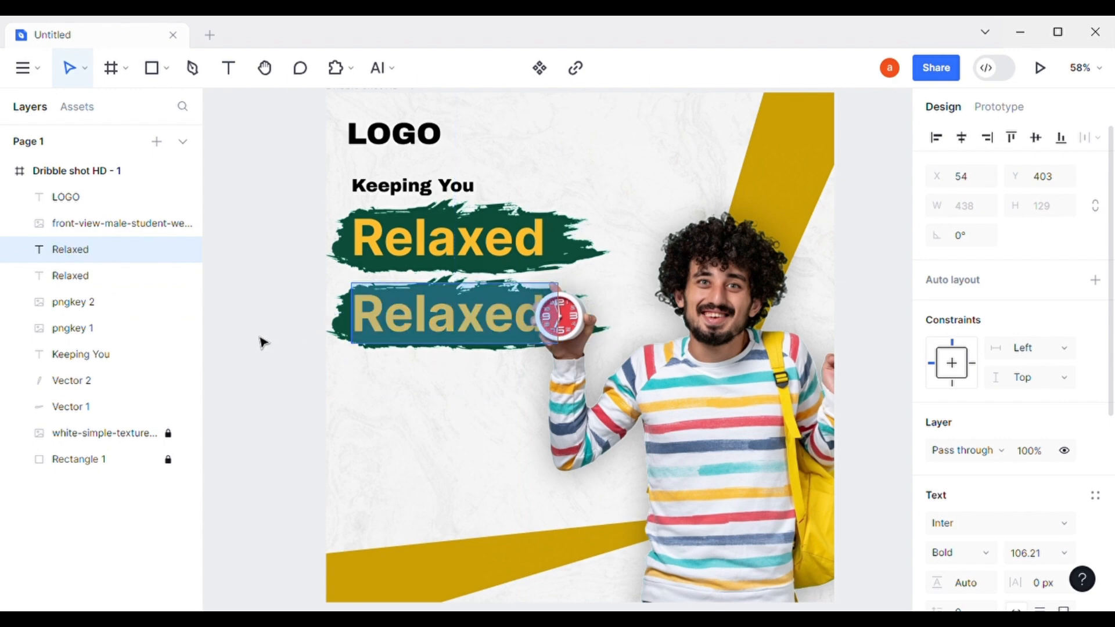
{"action": "key", "text": "Escape"}
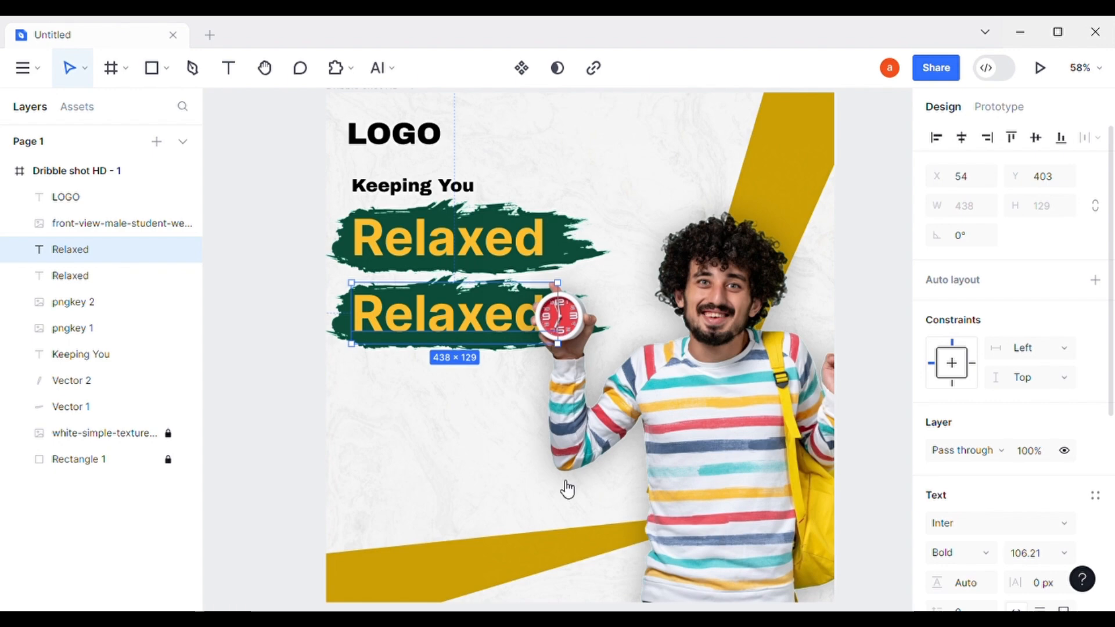
Replace the lower "Relaxed" with the copied phrase "and satisfied with our creative content" and delete "and" from its start.
{"action": "double_click", "coordinate": [478, 323]}
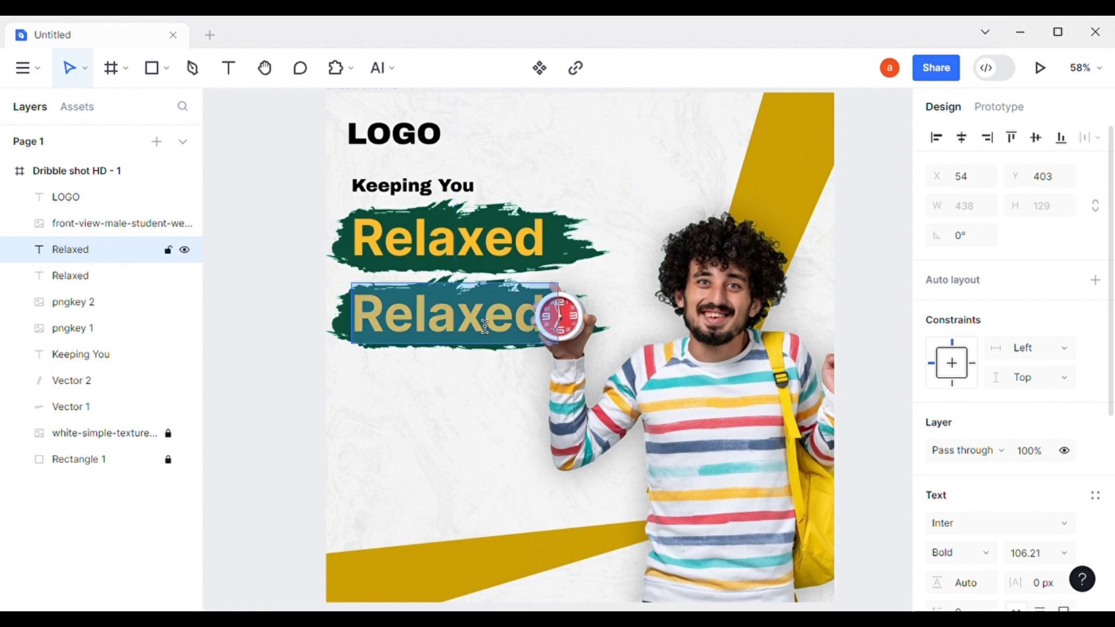
{"action": "key", "text": "ctrl+v"}
{"action": "left_click_drag", "start_coordinate": [385, 330], "coordinate": [333, 324]}
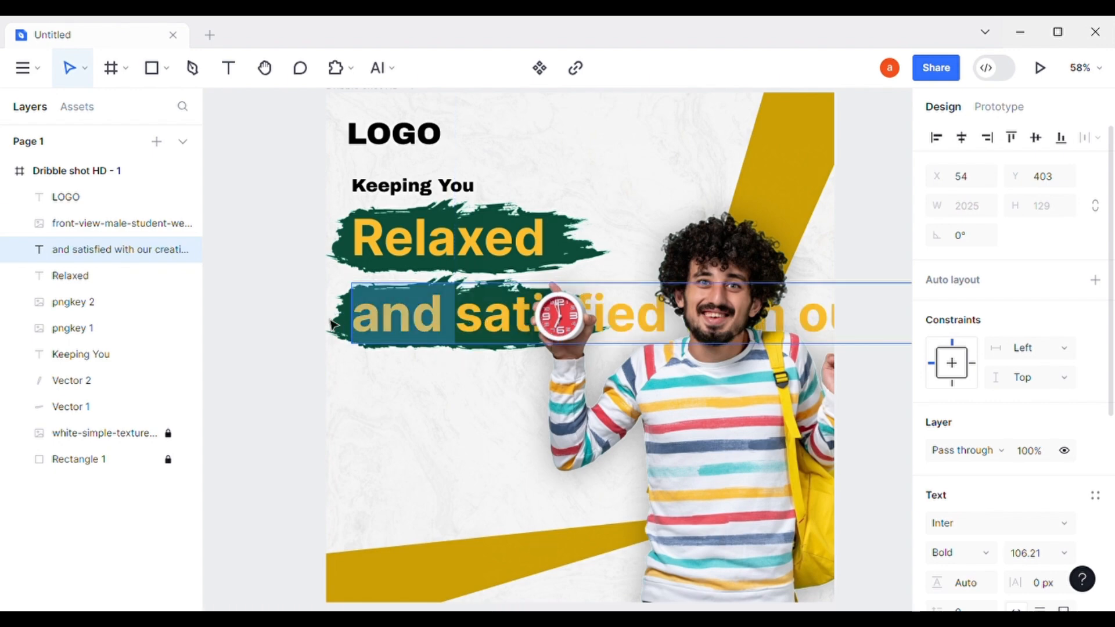
{"action": "key", "text": "BackSpace"}
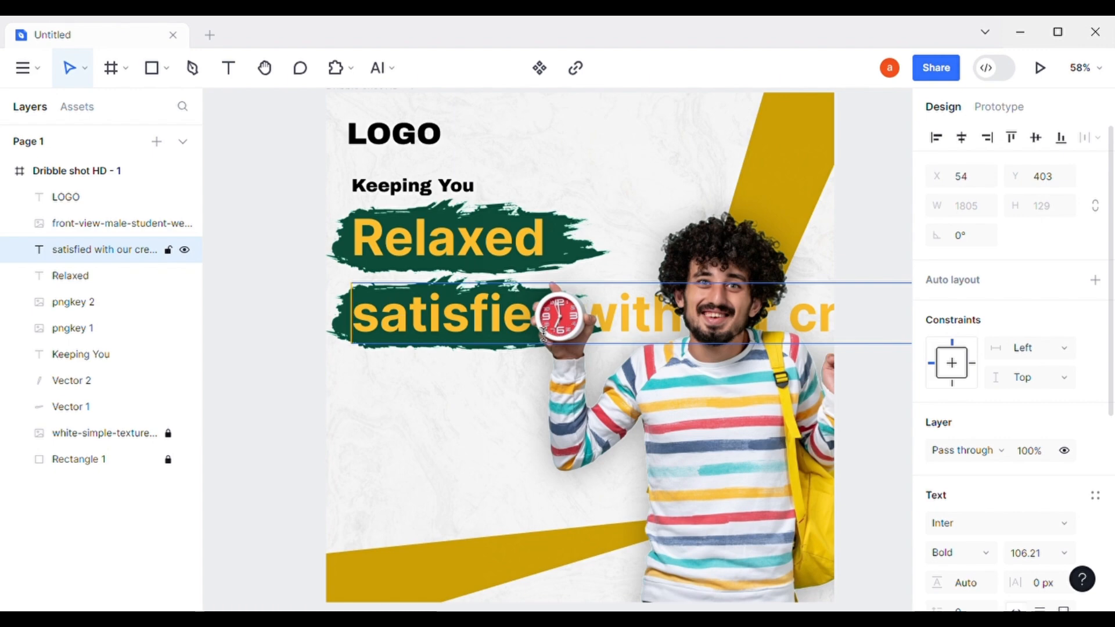
{"action": "key", "text": "Escape"}
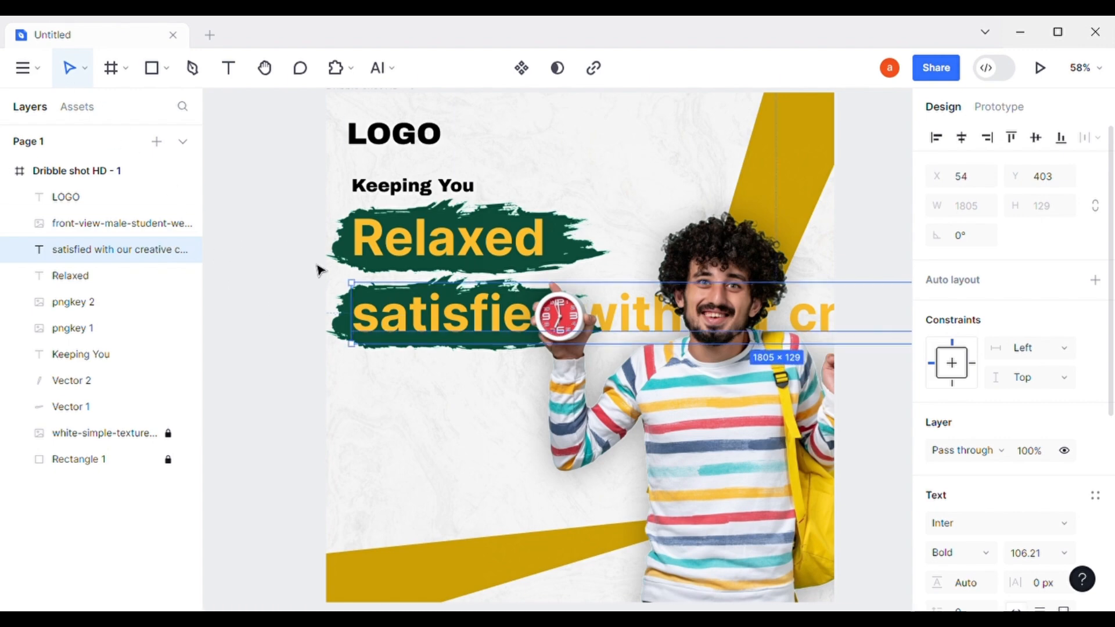
Delete everything after "satisfied" in the lower headline text.
{"action": "left_click_drag", "start_coordinate": [419, 323], "coordinate": [377, 324]}
{"action": "double_click", "coordinate": [464, 334]}
{"action": "left_click_drag", "start_coordinate": [542, 330], "coordinate": [956, 329]}
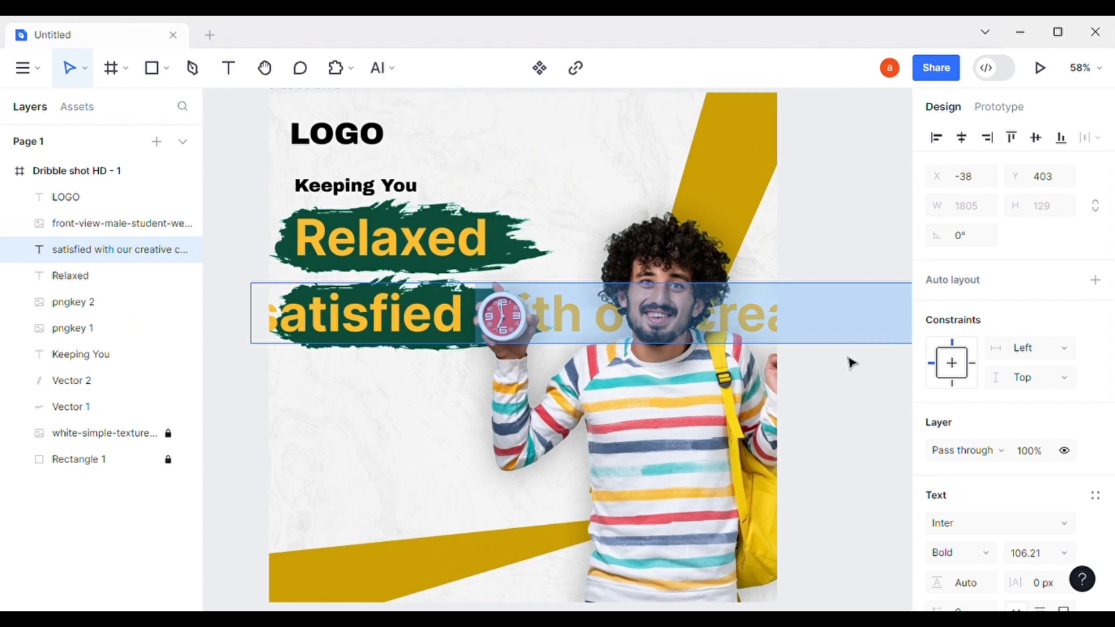
{"action": "key", "text": "Escape"}
{"action": "double_click", "coordinate": [465, 325]}
{"action": "left_click_drag", "start_coordinate": [463, 325], "coordinate": [943, 358]}
{"action": "key", "text": "BackSpace"}
{"action": "left_click", "coordinate": [736, 421]}
Move "satisfied" to X 40 on its brush stroke and scale it to 0.75x from the left.
{"action": "left_click_drag", "start_coordinate": [555, 396], "coordinate": [1010, 421]}
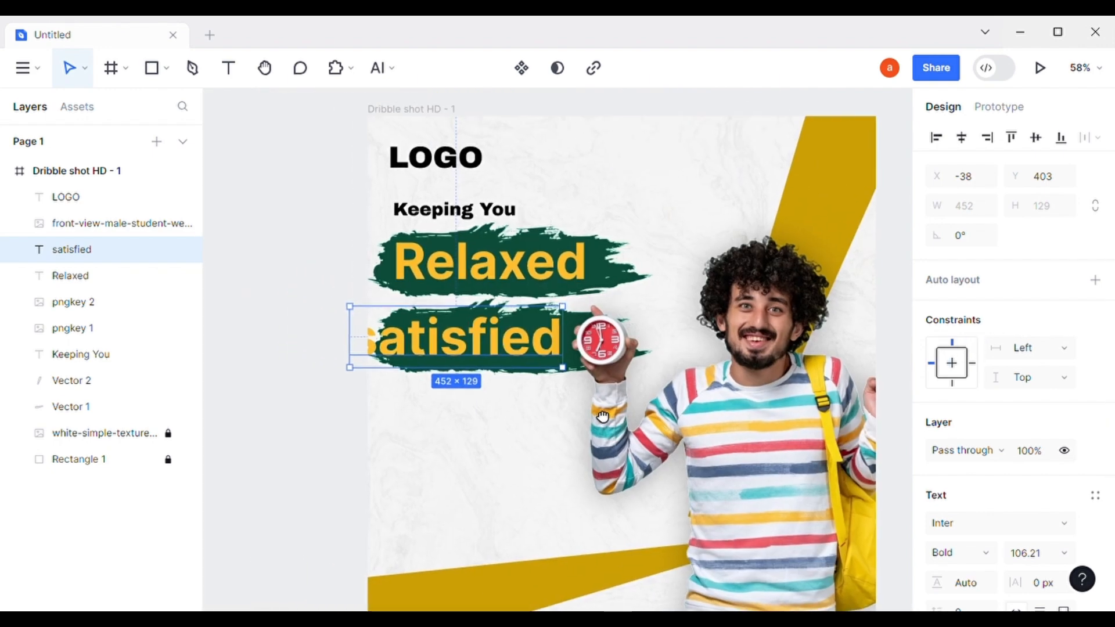
{"action": "left_click_drag", "start_coordinate": [480, 353], "coordinate": [506, 354]}
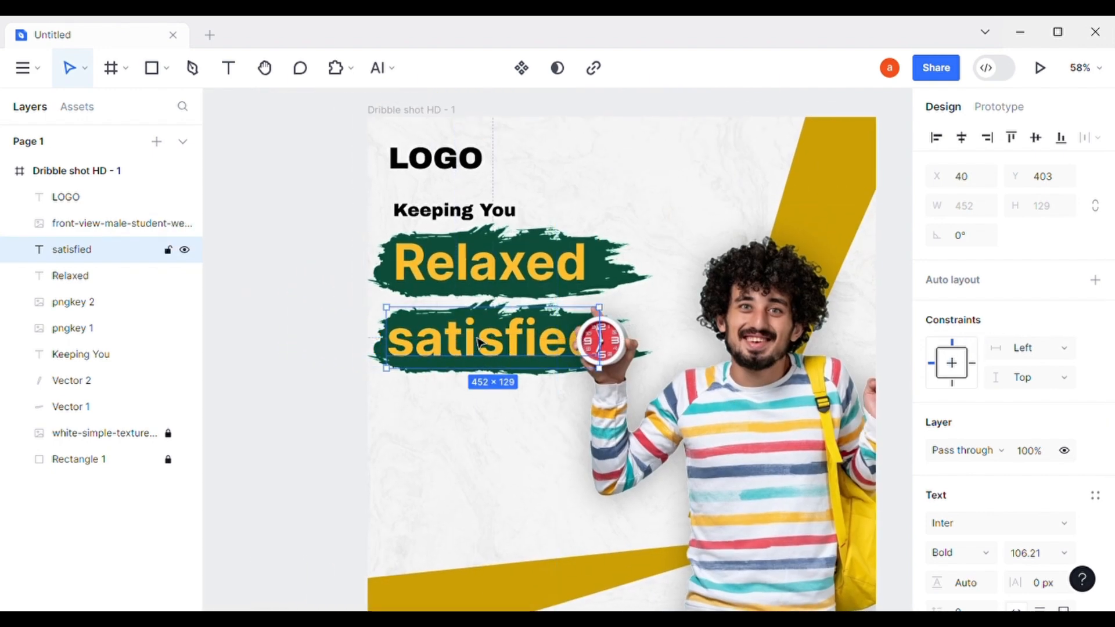
{"action": "scroll", "coordinate": [686, 419], "scroll_direction": "up", "scroll_amount": 3}
{"action": "key", "text": "k"}
{"action": "left_click_drag", "start_coordinate": [654, 353], "coordinate": [576, 353]}
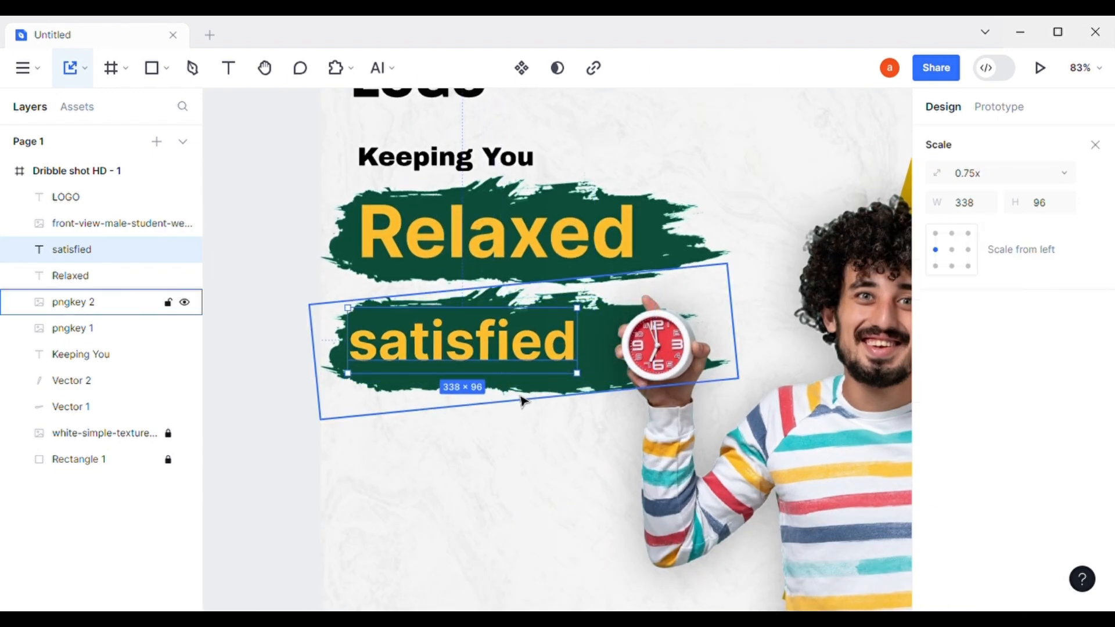
{"action": "key", "text": "v"}
Shrink the lower brush stroke to about 432 × 119 behind "satisfied".
{"action": "left_click", "coordinate": [730, 357]}
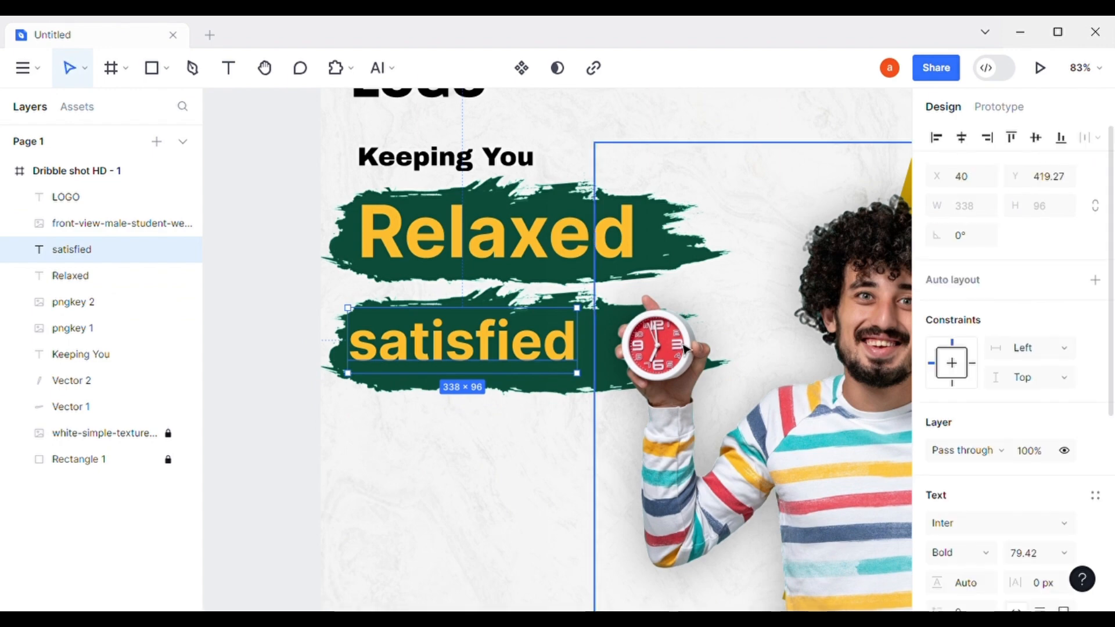
{"action": "left_click_drag", "start_coordinate": [737, 358], "coordinate": [657, 361]}
{"action": "key", "text": "ctrl+z"}
{"action": "left_click_drag", "start_coordinate": [730, 353], "coordinate": [617, 356]}
{"action": "left_click_drag", "start_coordinate": [475, 392], "coordinate": [471, 367]}
{"action": "key", "text": "ctrl+z"}
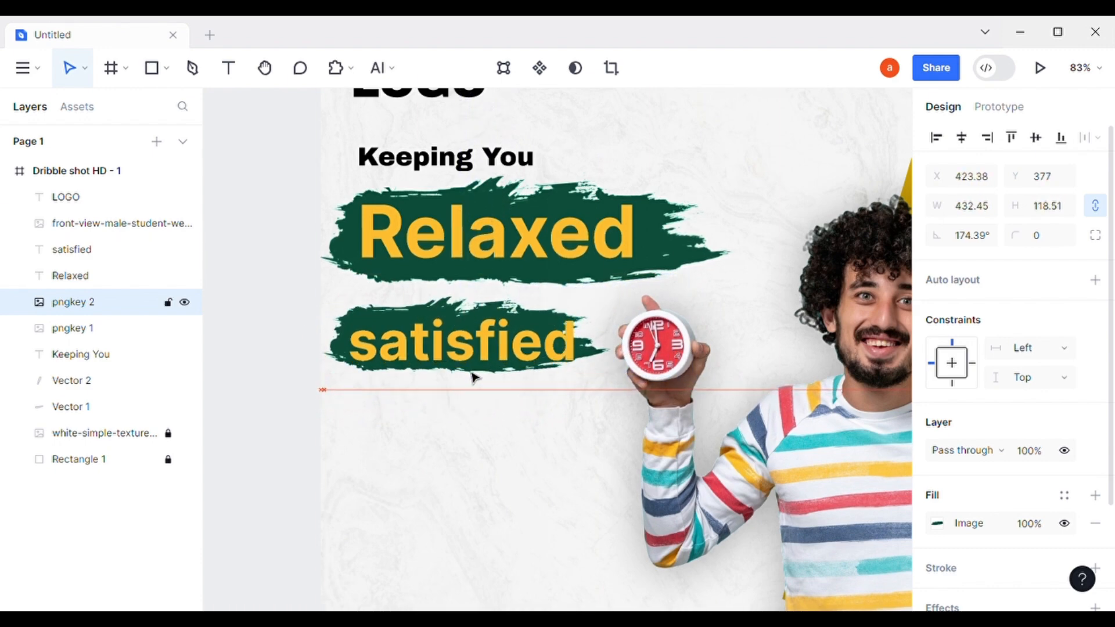
Scale "satisfied" down to font size 71.43, centre it on the smaller brush stroke and deselect it.
{"action": "left_click", "coordinate": [487, 360]}
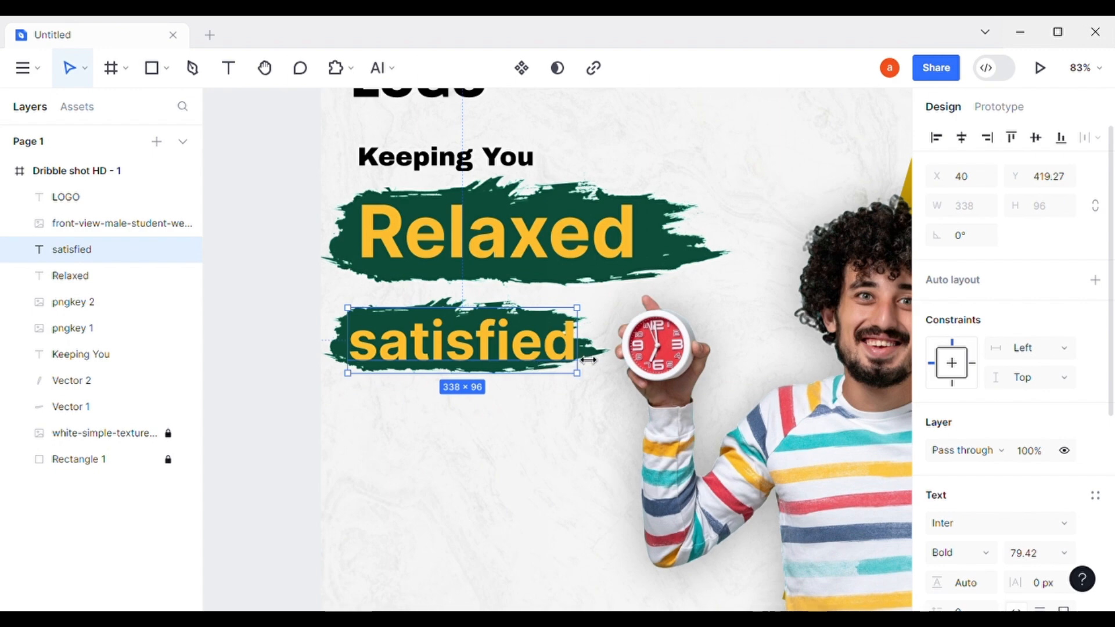
{"action": "key", "text": "k"}
{"action": "left_click_drag", "start_coordinate": [588, 360], "coordinate": [573, 356]}
{"action": "left_click_drag", "start_coordinate": [473, 349], "coordinate": [473, 351]}
{"action": "left_click", "coordinate": [294, 322]}
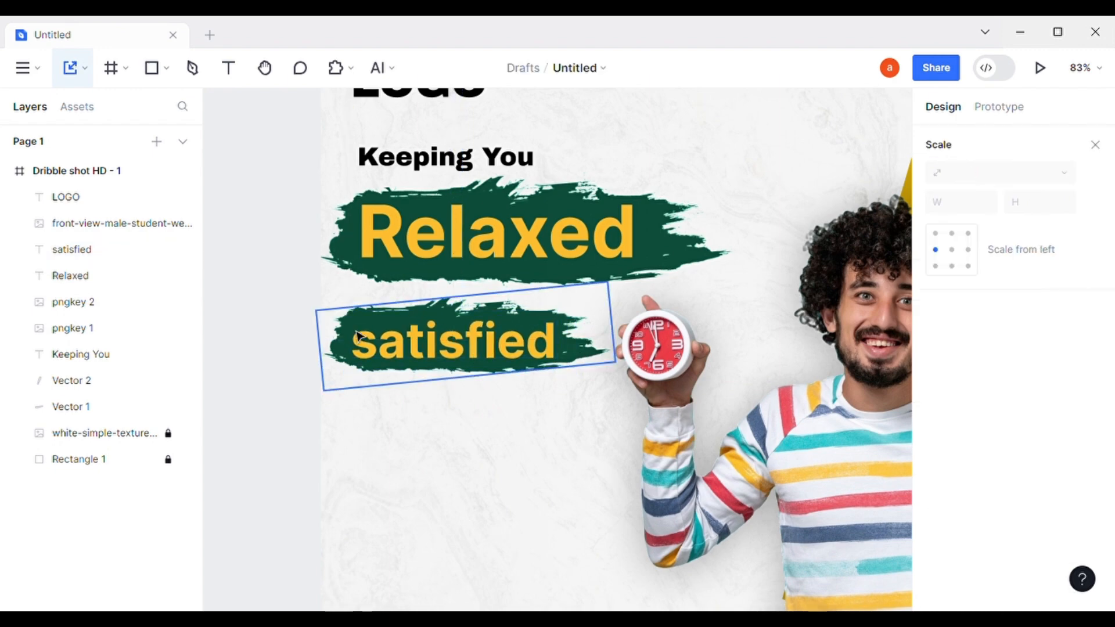
Capitalize the lower headline word to "Satisfied" and nudge it up to Y 418 on its brush stroke.
{"action": "left_click", "coordinate": [383, 354]}
{"action": "double_click", "coordinate": [382, 355]}
{"action": "left_click_drag", "start_coordinate": [381, 355], "coordinate": [353, 357]}
{"action": "type", "text": "S"}
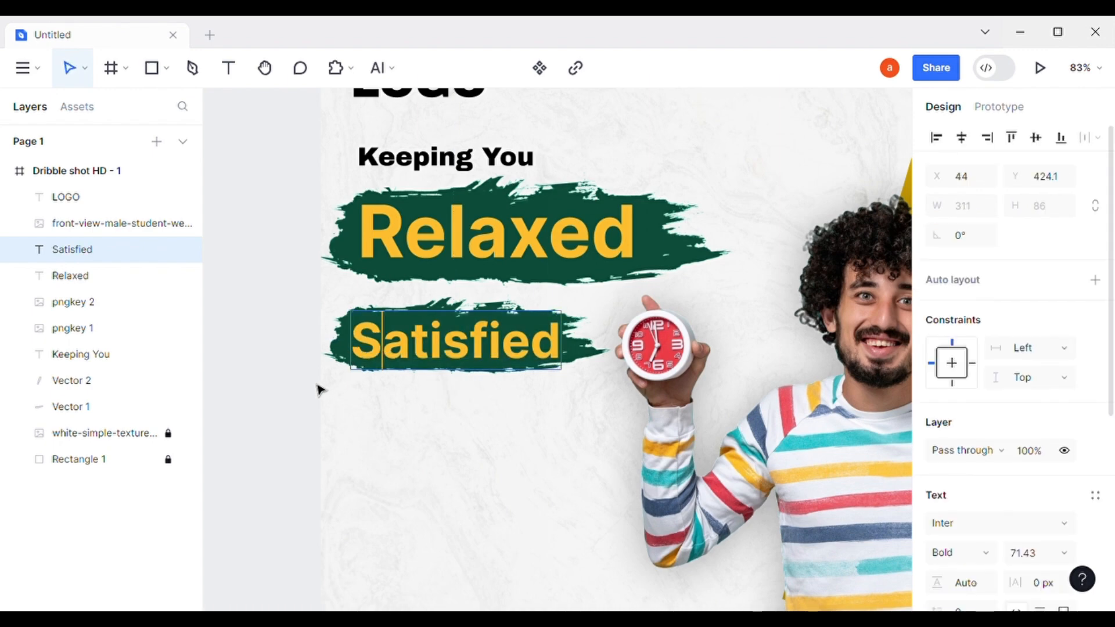
{"action": "key", "text": "Escape"}
{"action": "left_click_drag", "start_coordinate": [473, 358], "coordinate": [473, 355]}
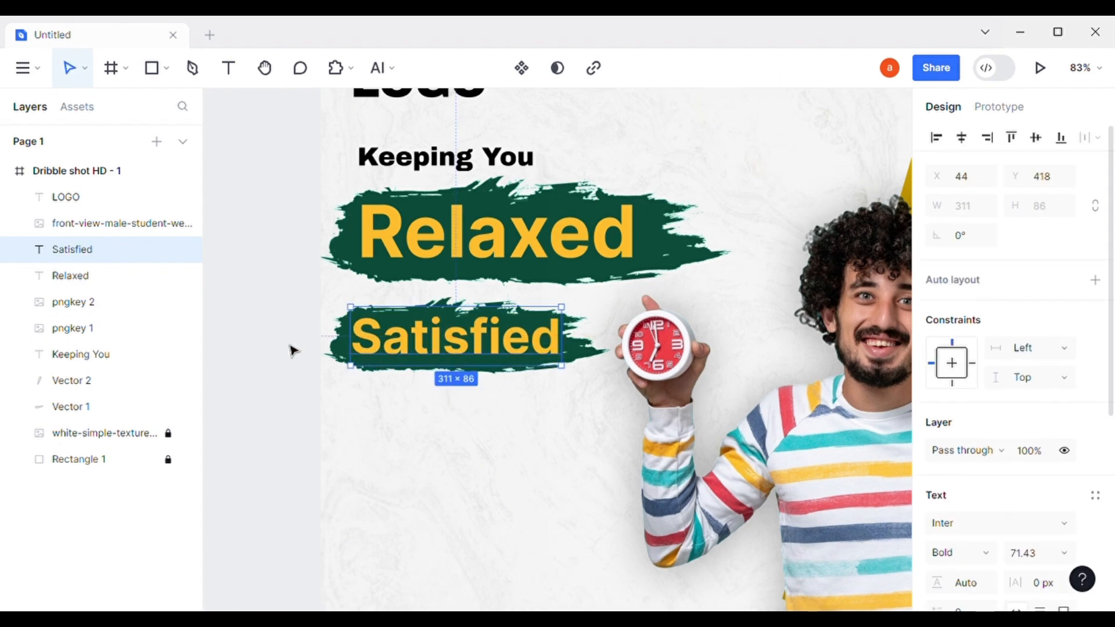
{"action": "left_click", "coordinate": [311, 356]}
Append " &" to the "Relaxed" headline text.
{"action": "scroll", "coordinate": [450, 329], "scroll_direction": "up", "scroll_amount": 2}
{"action": "scroll", "coordinate": [450, 329], "scroll_direction": "right", "scroll_amount": 3}
{"action": "key", "text": "t"}
{"action": "double_click", "coordinate": [568, 281]}
{"action": "left_click", "coordinate": [580, 288]}
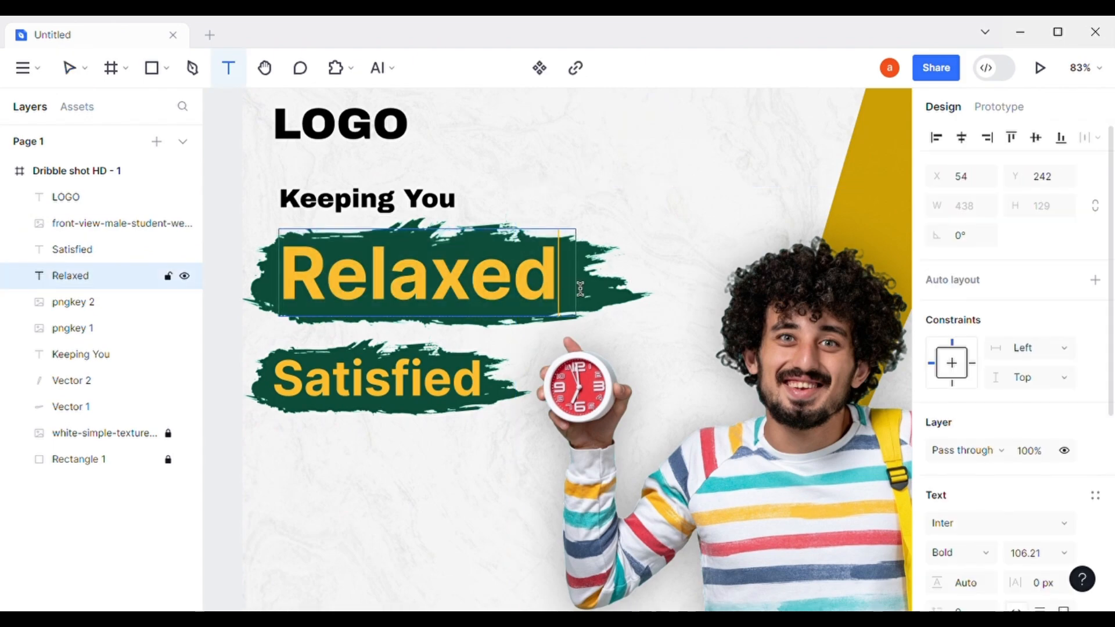
{"action": "type", "text": "&"}
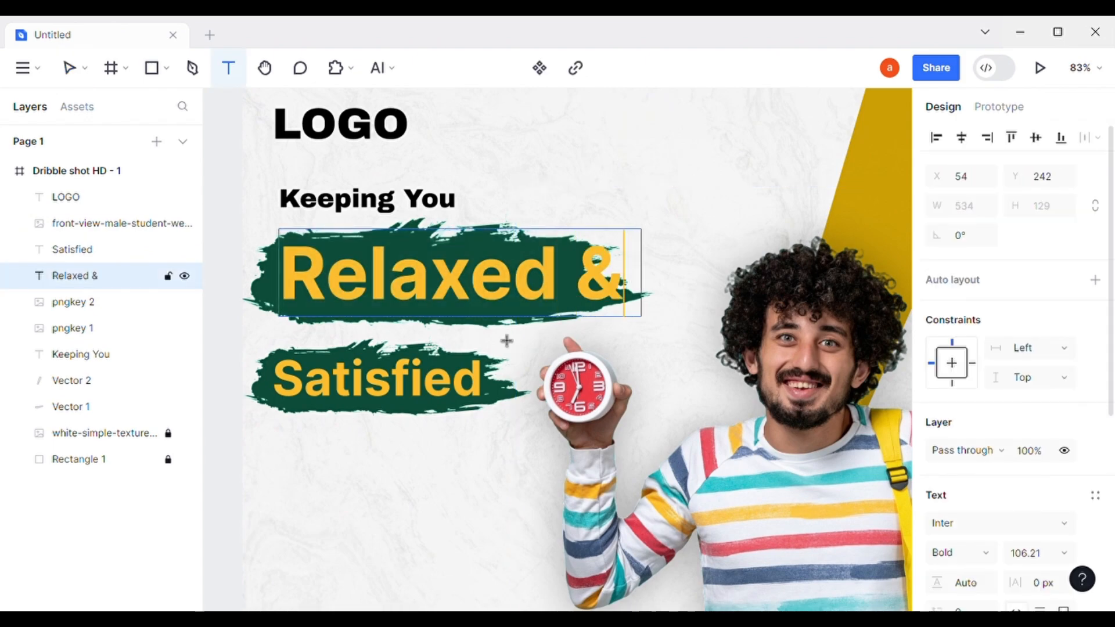
{"action": "left_click", "coordinate": [71, 78]}
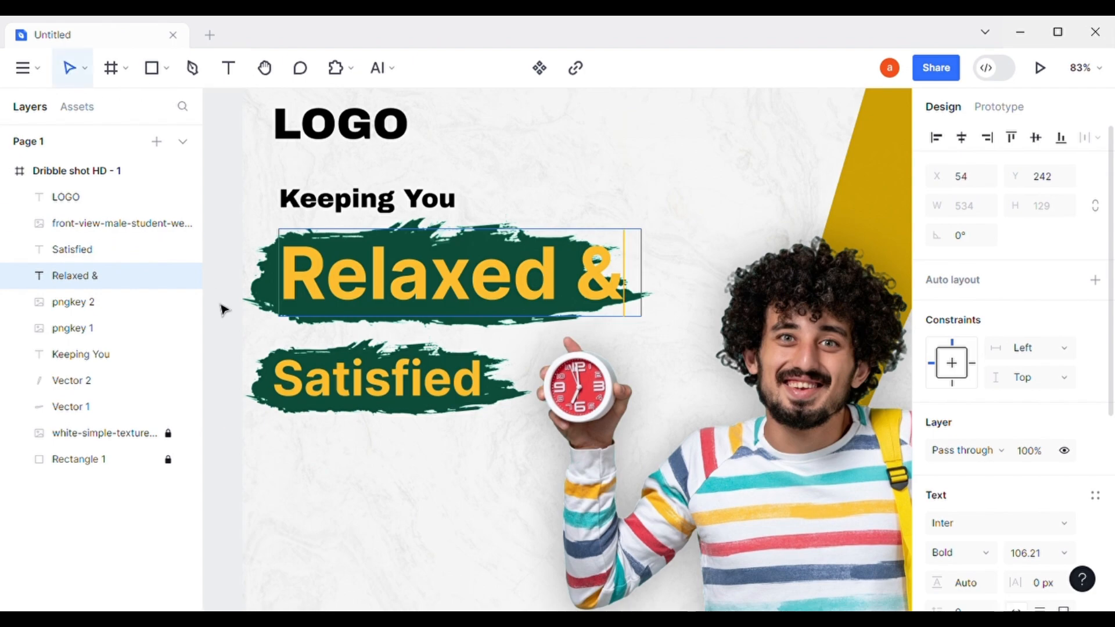
Enlarge the upper brush stroke to about 682 × 170 behind "Relaxed &" and lock the student image layer.
{"action": "left_click", "coordinate": [255, 323]}
{"action": "left_click_drag", "start_coordinate": [666, 286], "coordinate": [713, 286]}
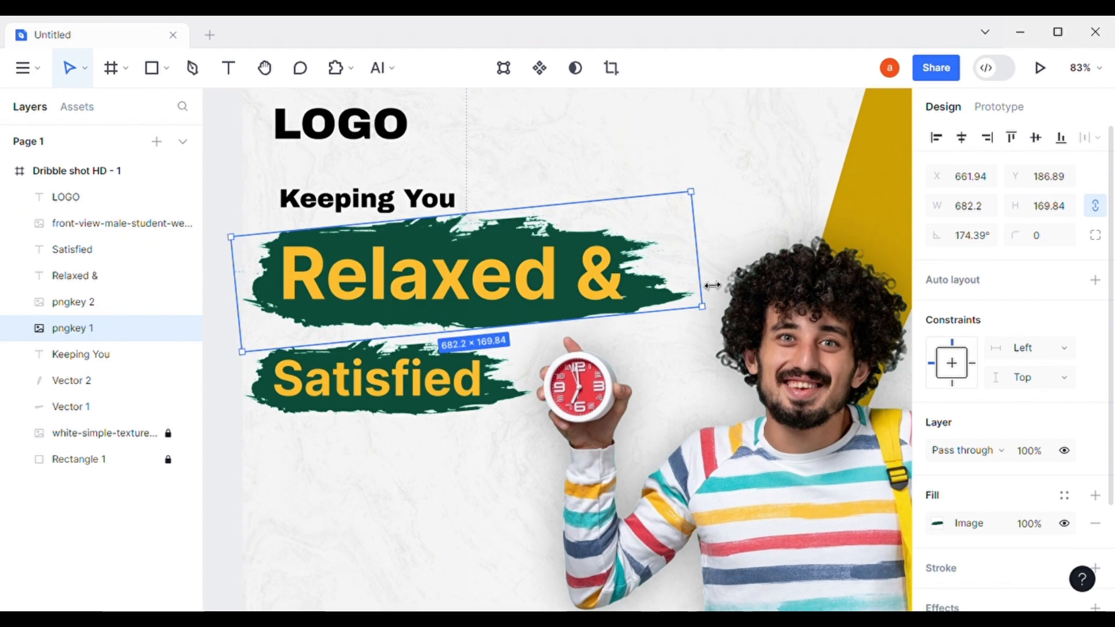
{"action": "double_click", "coordinate": [613, 290]}
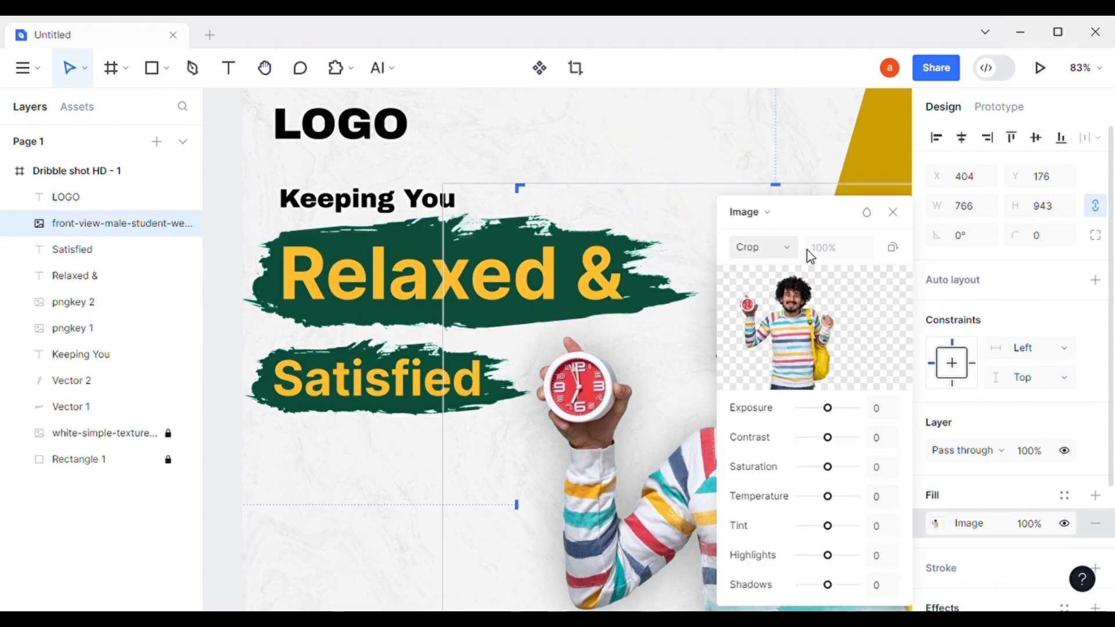
{"action": "left_click", "coordinate": [890, 212]}
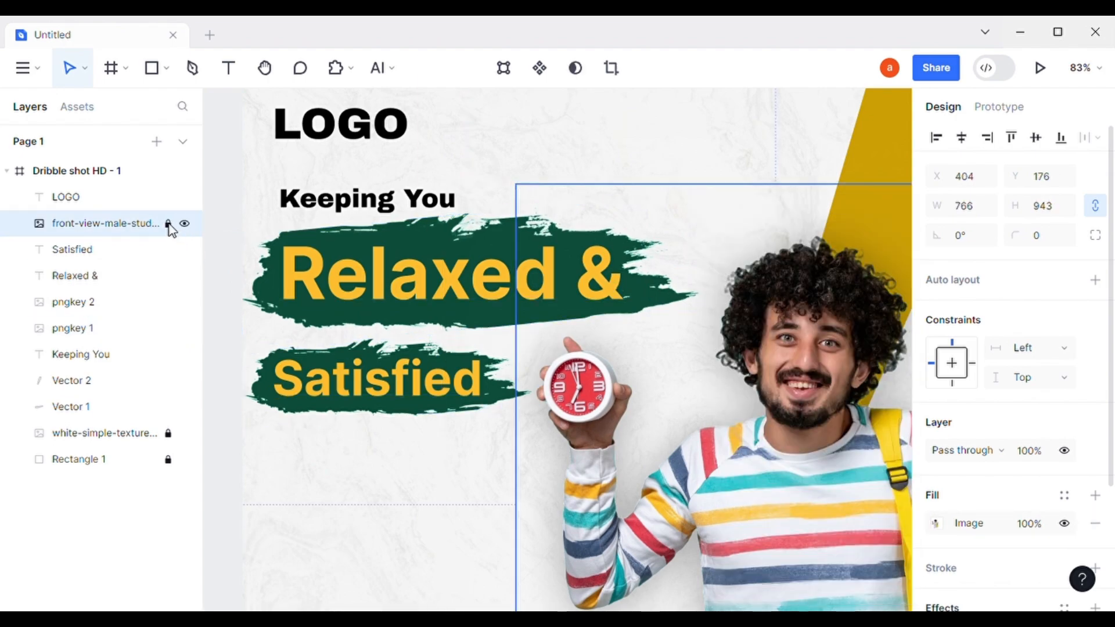
Reduce only the "&" after "Relaxed" to font size 64 and deselect the text.
{"action": "left_click", "coordinate": [540, 288]}
{"action": "double_click", "coordinate": [598, 286]}
{"action": "left_click_drag", "start_coordinate": [598, 286], "coordinate": [673, 300]}
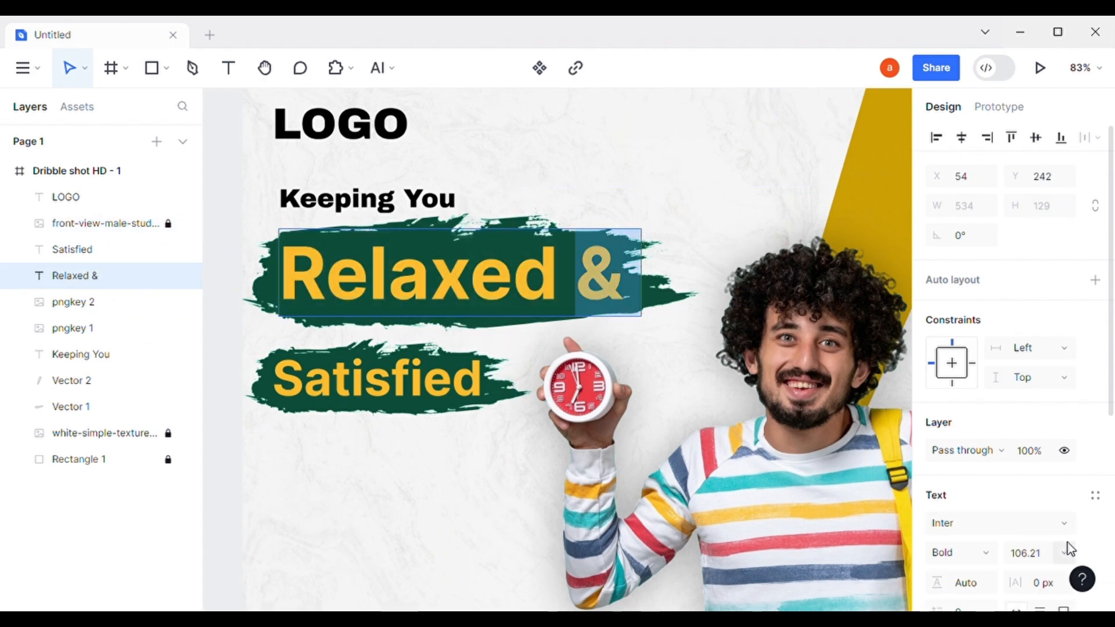
{"action": "scroll", "coordinate": [1067, 549], "scroll_direction": "down", "scroll_amount": 2}
{"action": "scroll", "coordinate": [1067, 550], "scroll_direction": "down", "scroll_amount": 3}
{"action": "left_click", "coordinate": [1064, 307]}
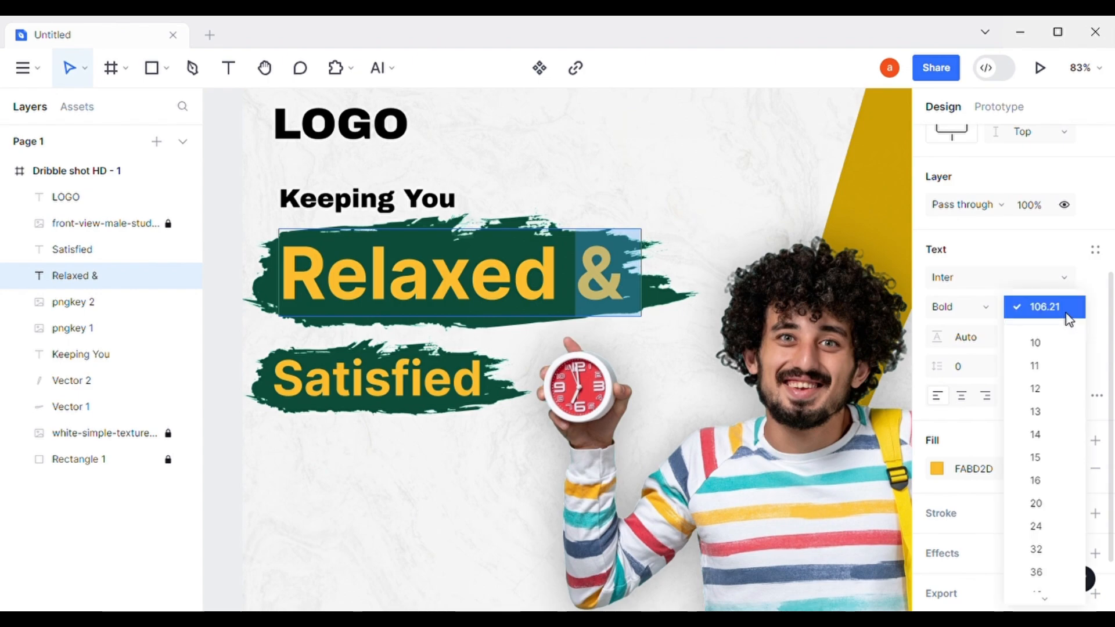
{"action": "scroll", "coordinate": [1054, 573], "scroll_direction": "down", "scroll_amount": 2}
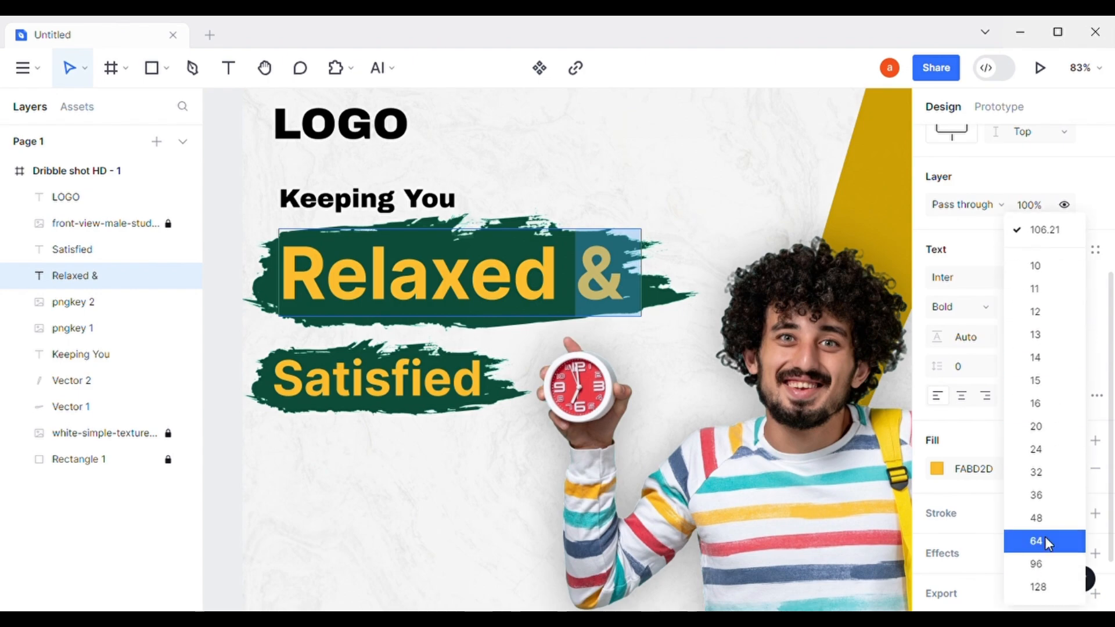
{"action": "left_click", "coordinate": [1035, 541]}
{"action": "key", "text": "Escape"}
{"action": "key", "text": "Escape"}
Duplicate "Keeping You" below "Satisfied", replace its text with the copied "with our creative content" and place it at X 21, Y 534.
{"action": "left_click_drag", "start_coordinate": [375, 453], "coordinate": [493, 390]}
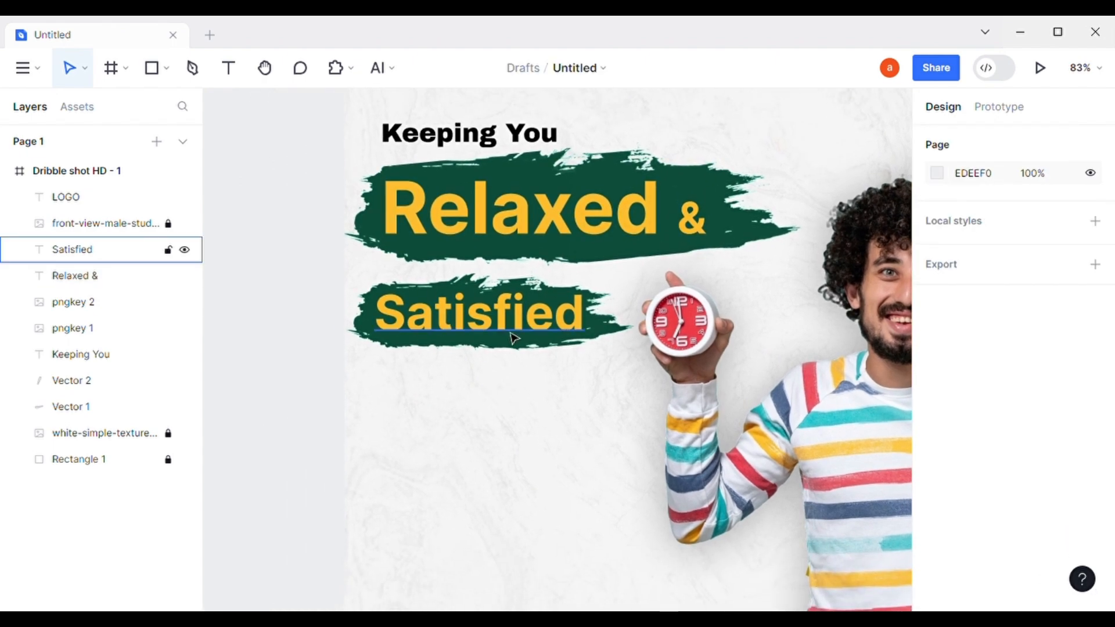
{"action": "left_click", "coordinate": [81, 354]}
{"action": "left_click_drag", "start_coordinate": [482, 140], "coordinate": [489, 446]}
{"action": "double_click", "coordinate": [490, 446]}
{"action": "key", "text": "ctrl+v"}
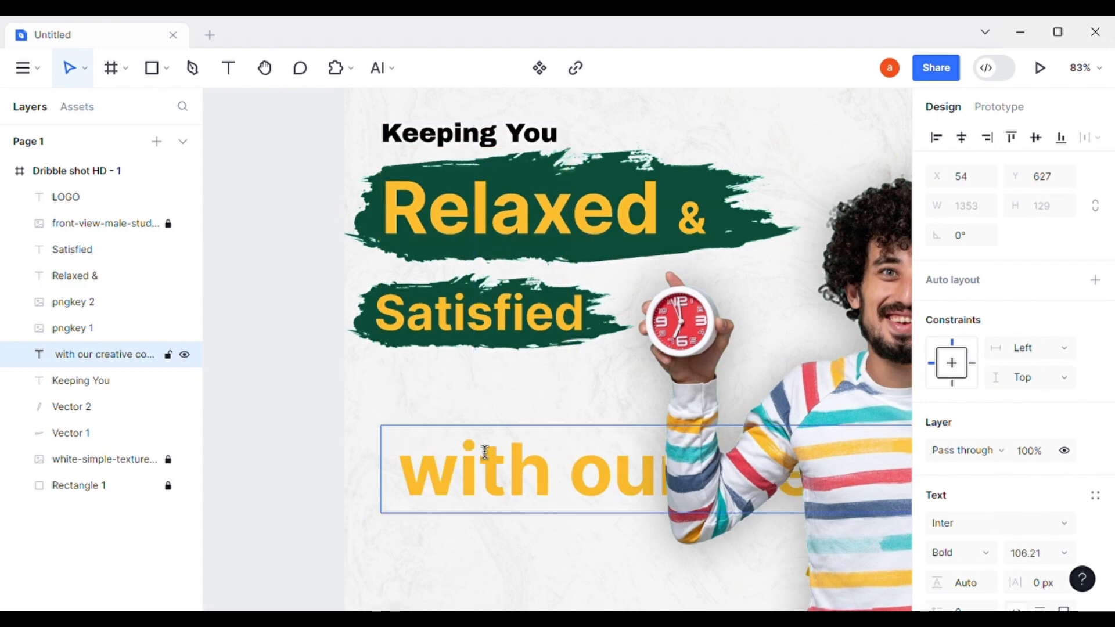
{"action": "key", "text": "Escape"}
{"action": "left_click_drag", "start_coordinate": [500, 492], "coordinate": [480, 425]}
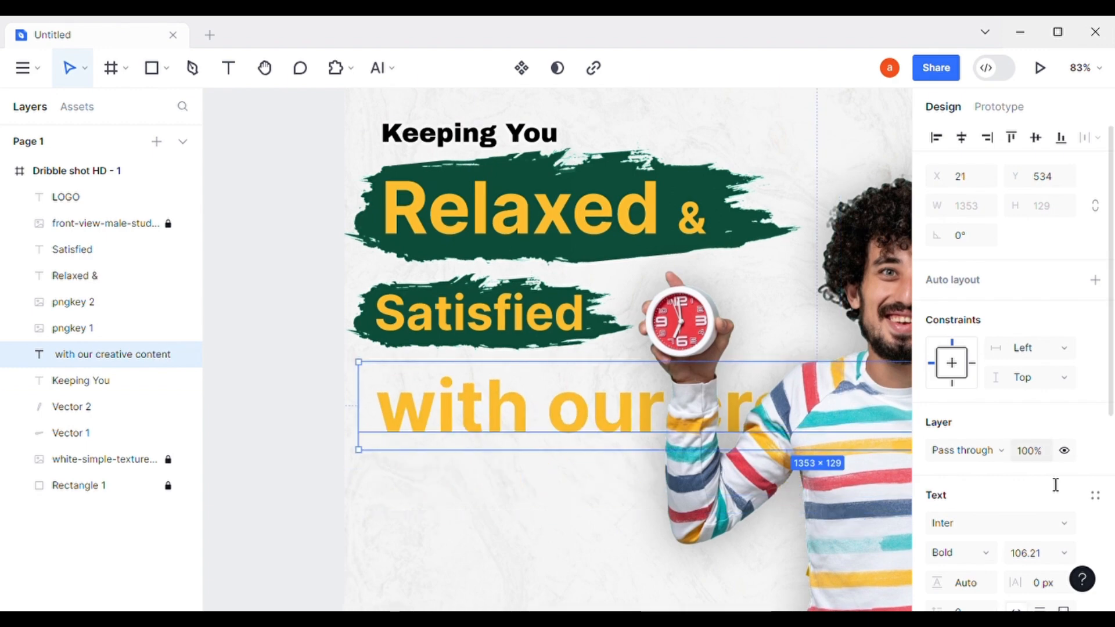
Set the "with our creative content" text to size 36 and break the line before "content".
{"action": "scroll", "coordinate": [1071, 544], "scroll_direction": "down", "scroll_amount": 3}
{"action": "left_click", "coordinate": [1065, 472]}
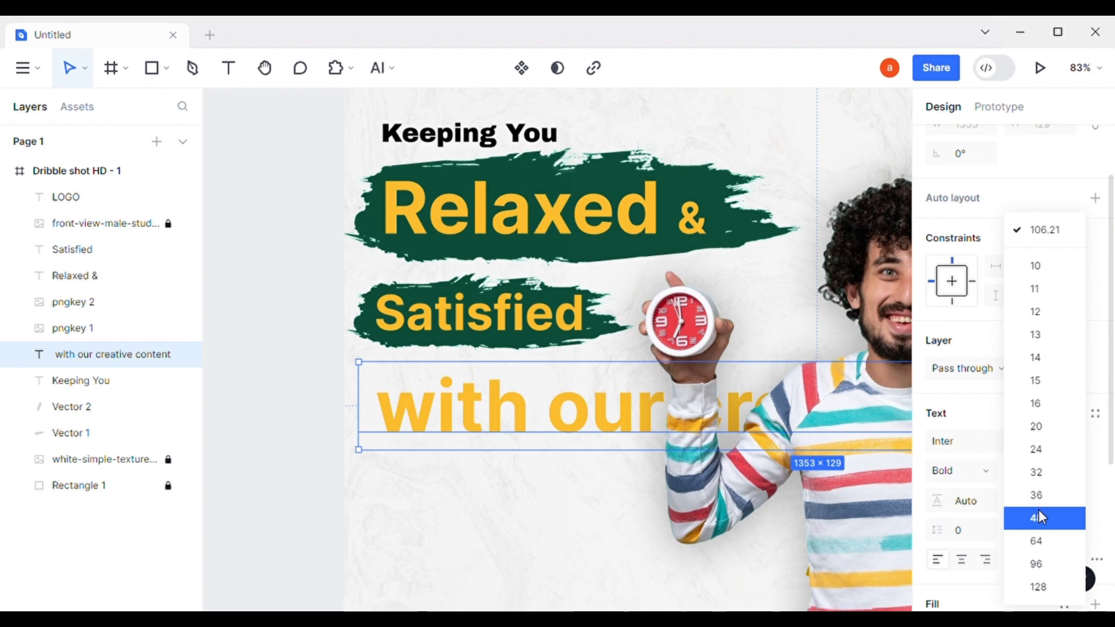
{"action": "left_click", "coordinate": [1038, 513]}
{"action": "double_click", "coordinate": [598, 381]}
{"action": "left_click", "coordinate": [579, 392]}
{"action": "key", "text": "Return"}
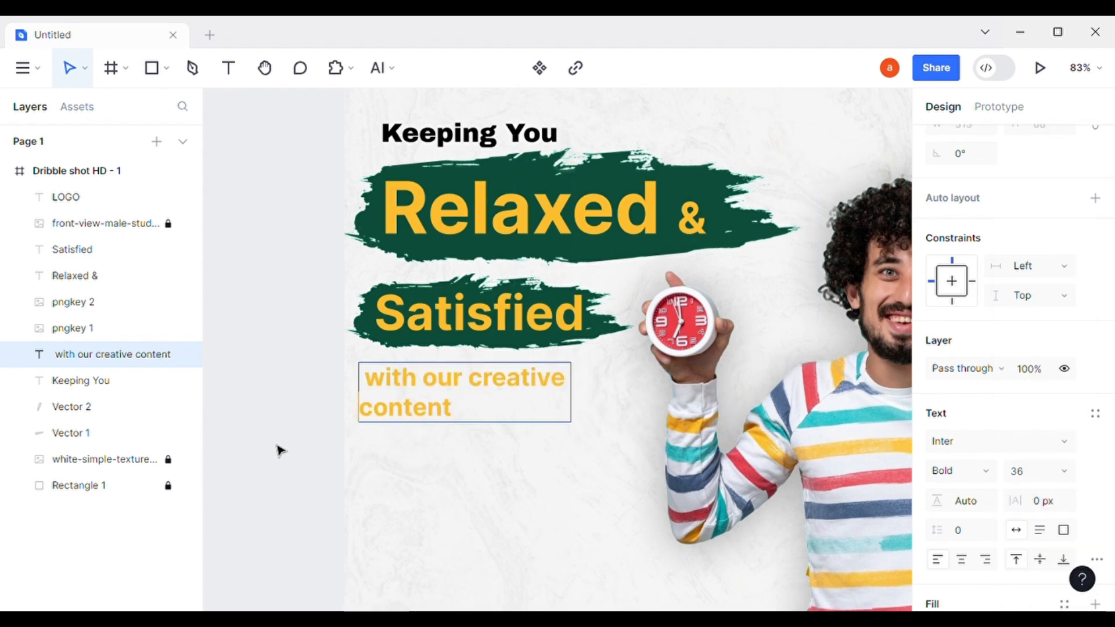
{"action": "key", "text": "Escape"}
Remove the leading space before "with our creative" so both lines start flush.
{"action": "double_click", "coordinate": [379, 397]}
{"action": "double_click", "coordinate": [379, 396]}
{"action": "left_click", "coordinate": [380, 396]}
{"action": "key", "text": "BackSpace"}
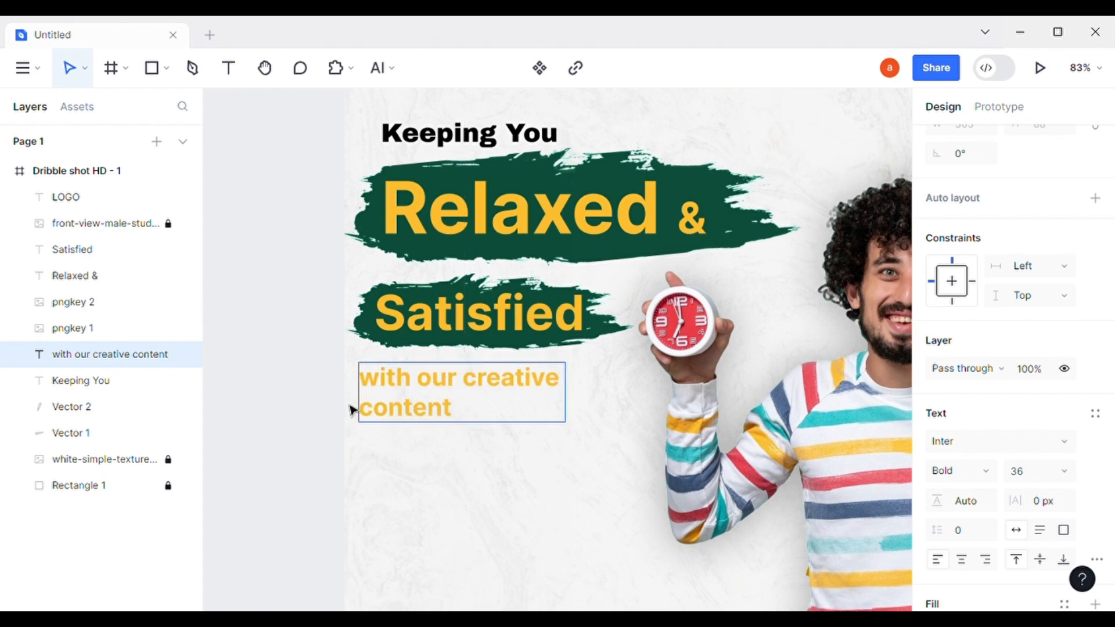
{"action": "key", "text": "Escape"}
Recolour the "with our creative content" text black and move it to X 54, Y 528 below "Satisfied".
{"action": "scroll", "coordinate": [987, 511], "scroll_direction": "down", "scroll_amount": 3}
{"action": "left_click", "coordinate": [938, 468]}
{"action": "left_click_drag", "start_coordinate": [841, 365], "coordinate": [593, 559]}
{"action": "left_click", "coordinate": [251, 466]}
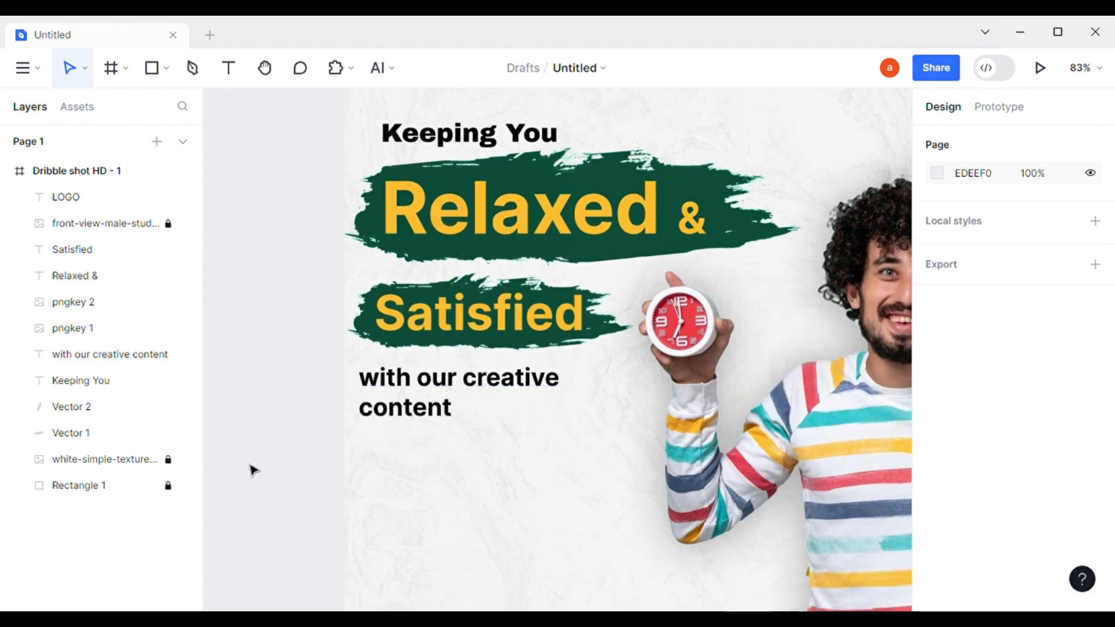
{"action": "left_click_drag", "start_coordinate": [433, 404], "coordinate": [460, 399]}
{"action": "left_click", "coordinate": [286, 438]}
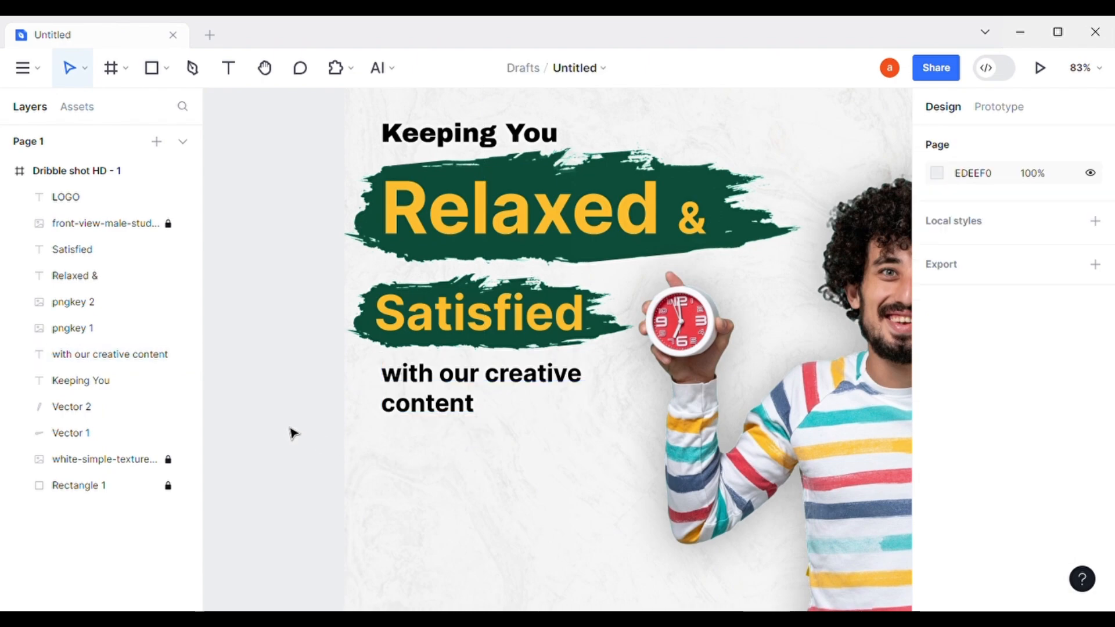
{"action": "scroll", "coordinate": [336, 463], "scroll_direction": "down", "scroll_amount": 3}
{"action": "scroll", "coordinate": [403, 445], "scroll_direction": "up", "scroll_amount": 2}
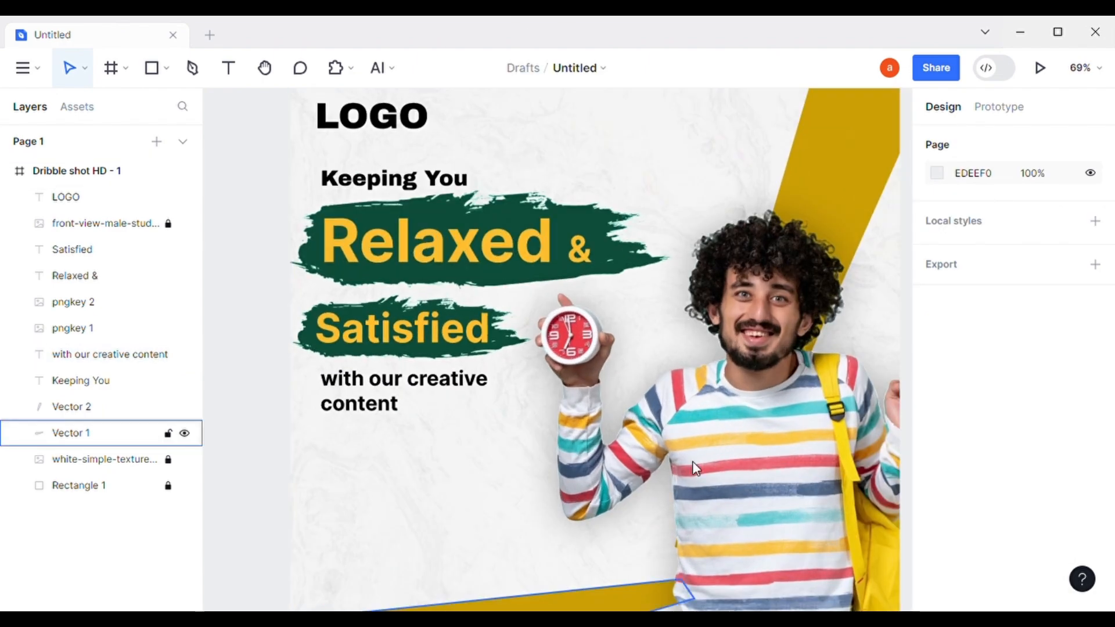
{"action": "double_click", "coordinate": [586, 263]}
{"action": "key", "text": "Escape"}
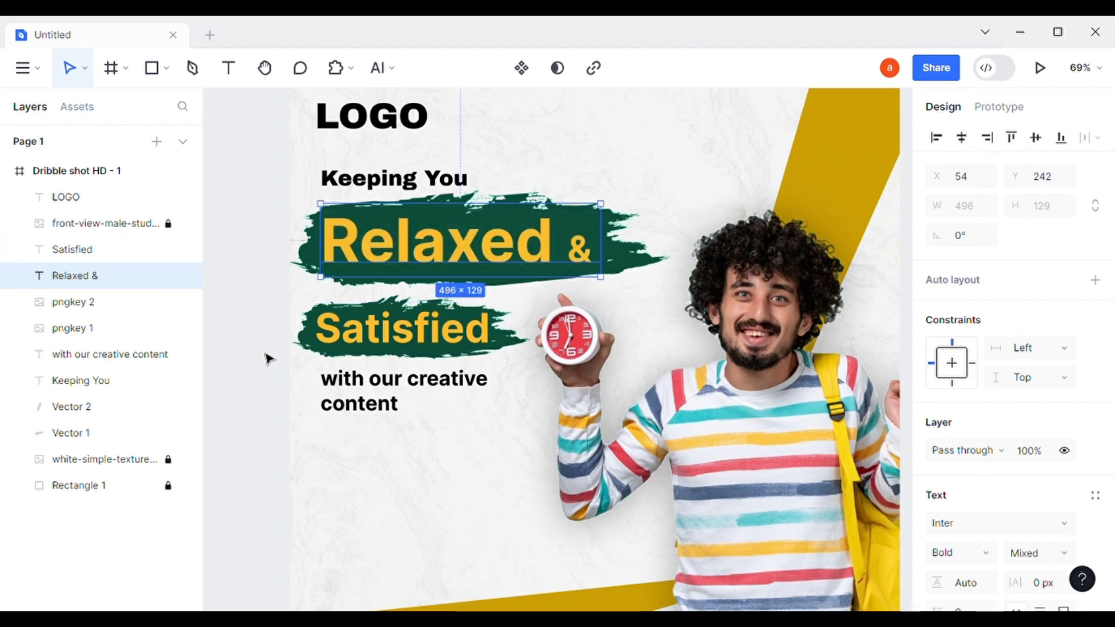
Check which font the "Keeping You" text uses, comparing it with the "with our creative content" text.
{"action": "left_click", "coordinate": [376, 396]}
{"action": "scroll", "coordinate": [376, 396], "scroll_direction": "up", "scroll_amount": 4}
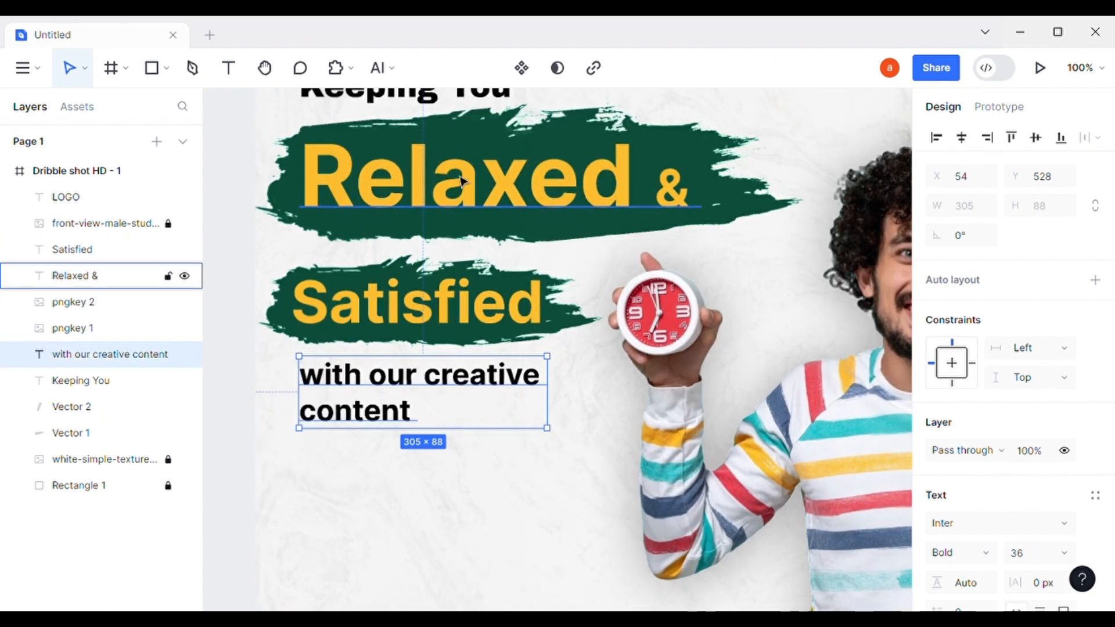
{"action": "scroll", "coordinate": [526, 372], "scroll_direction": "up", "scroll_amount": 2}
{"action": "left_click", "coordinate": [87, 380]}
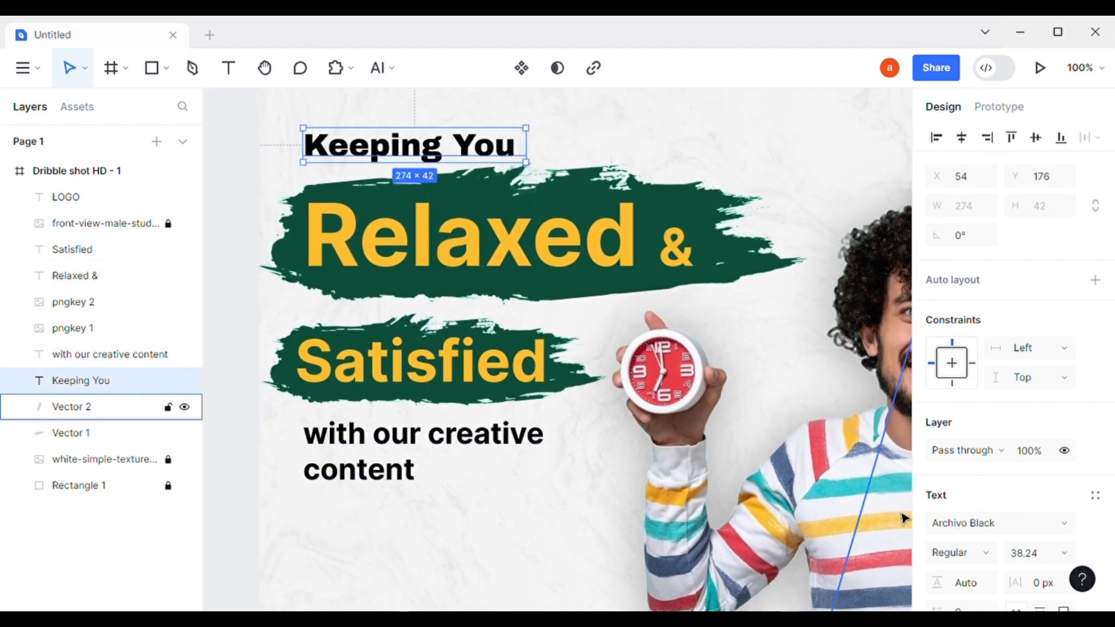
{"action": "left_click", "coordinate": [955, 524]}
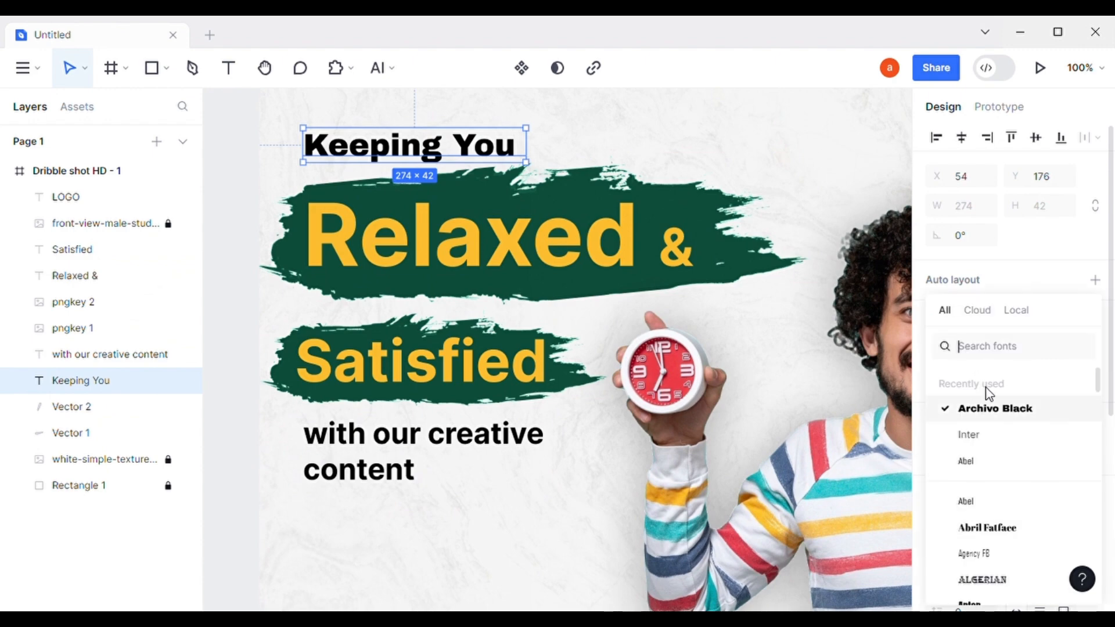
{"action": "left_click", "coordinate": [989, 410]}
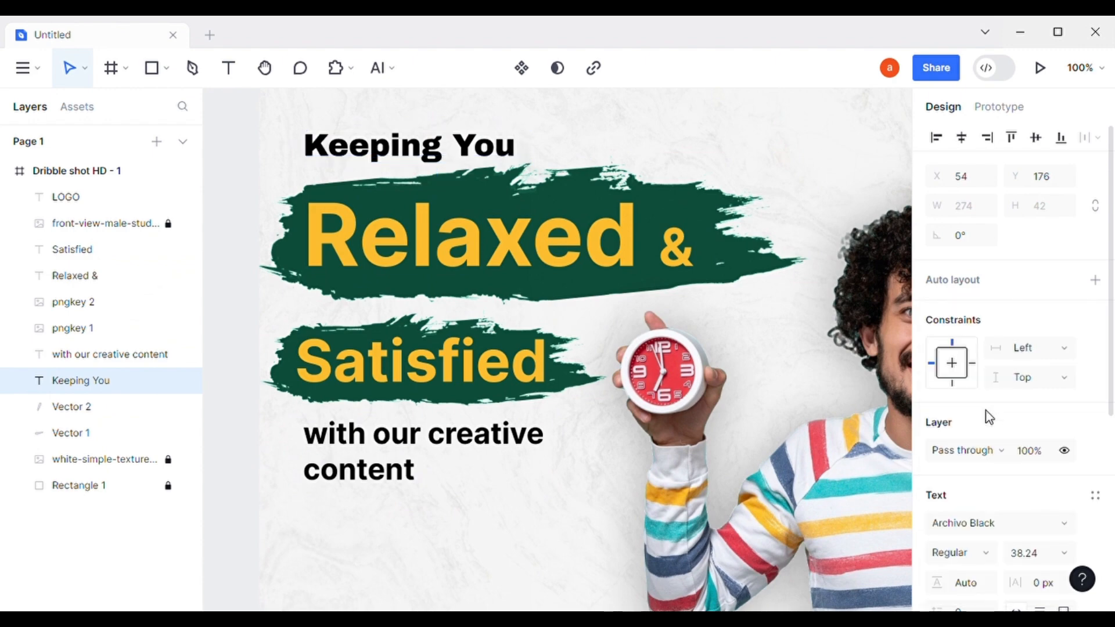
{"action": "left_click", "coordinate": [620, 572]}
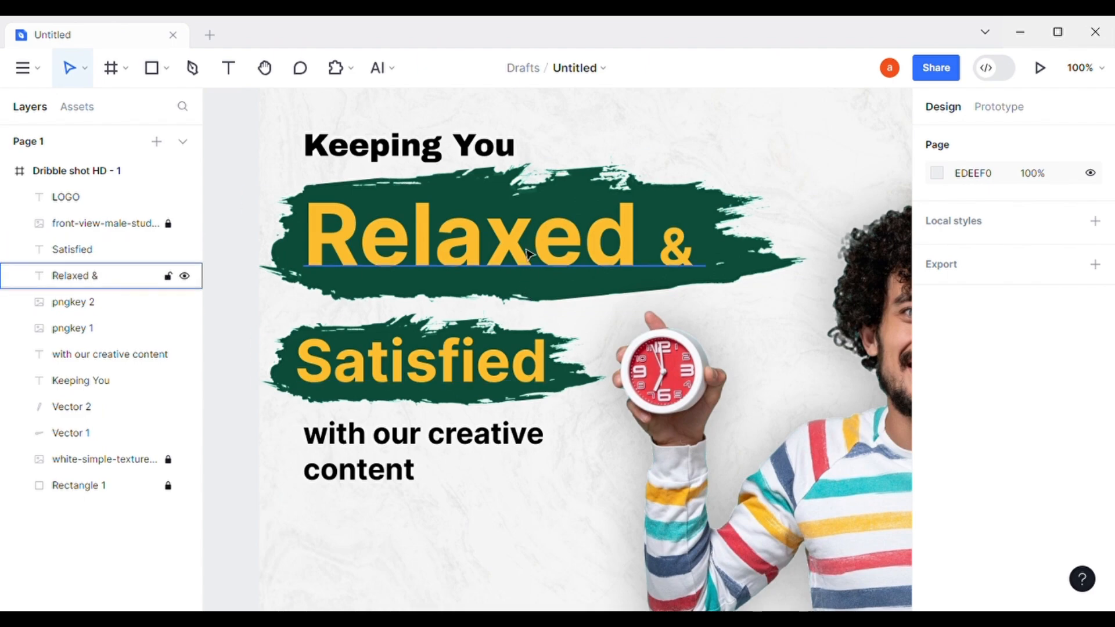
Set the font of the "Relaxed &" text to Archivo Black.
{"action": "left_click", "coordinate": [499, 250]}
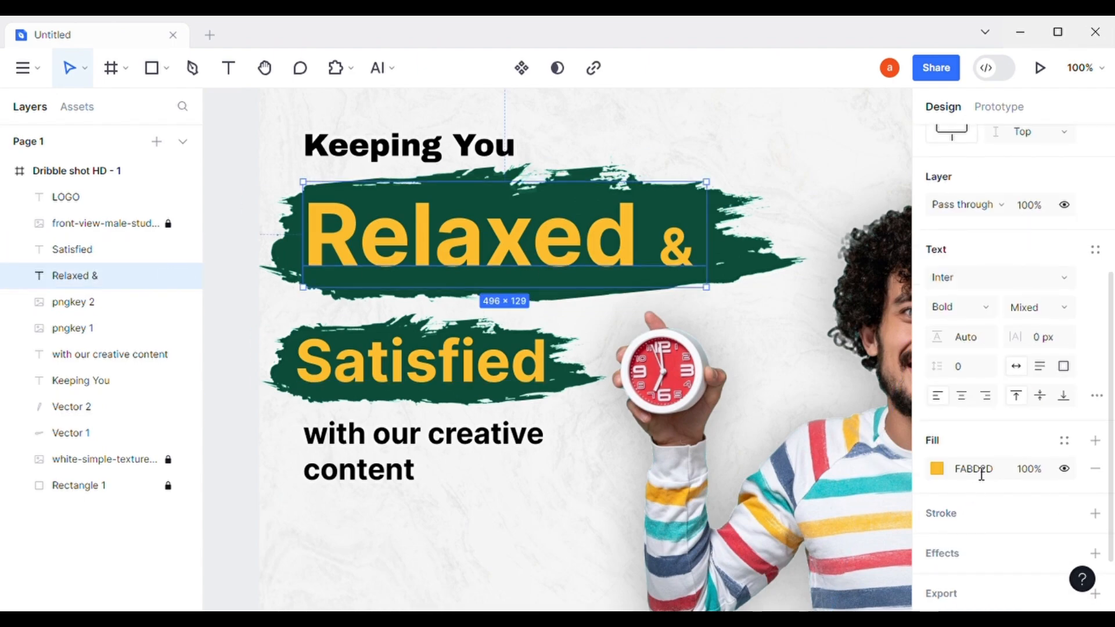
{"action": "left_click", "coordinate": [959, 278]}
{"action": "type", "text": "arch"}
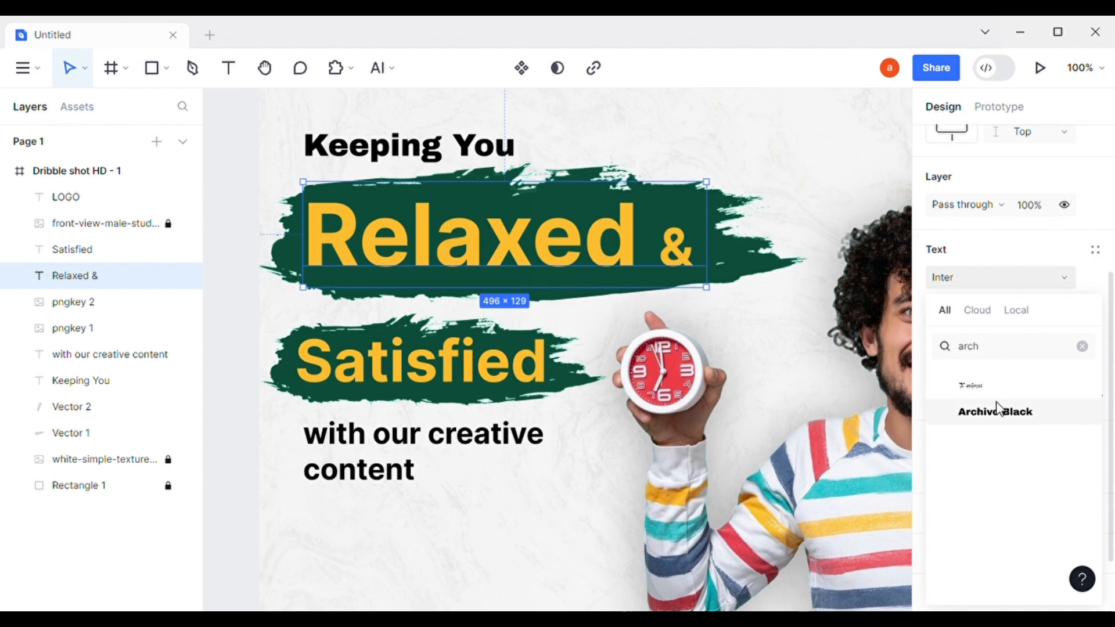
{"action": "left_click", "coordinate": [996, 411]}
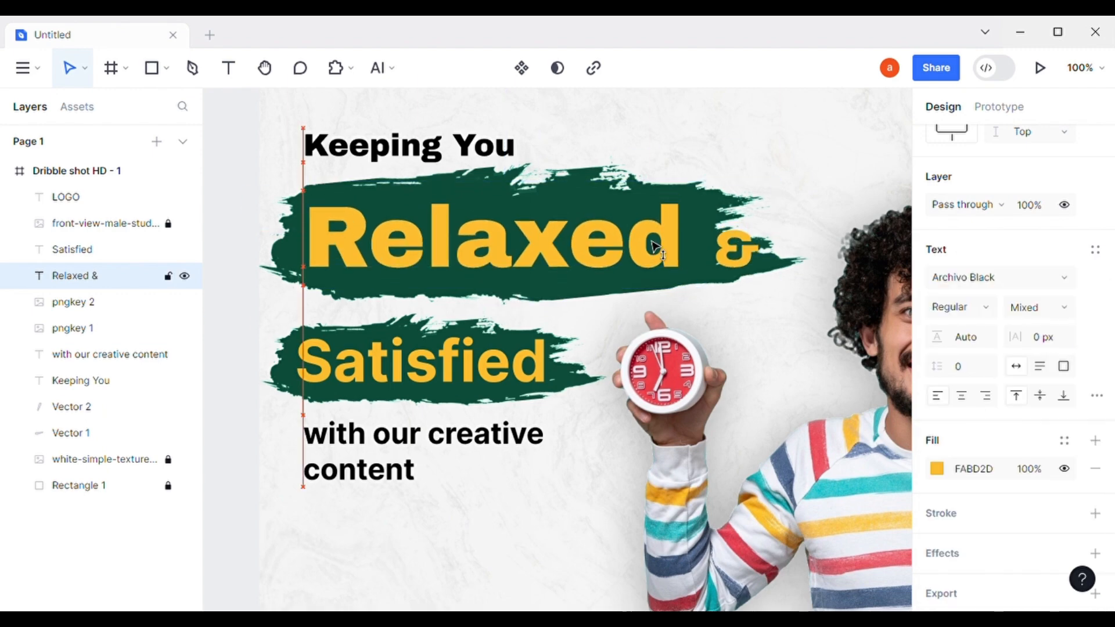
Copy the "&" out of the "Relaxed &" text and remove it there, leaving only "Relaxed".
{"action": "double_click", "coordinate": [702, 255]}
{"action": "left_click_drag", "start_coordinate": [693, 256], "coordinate": [796, 267]}
{"action": "key", "text": "ctrl+c"}
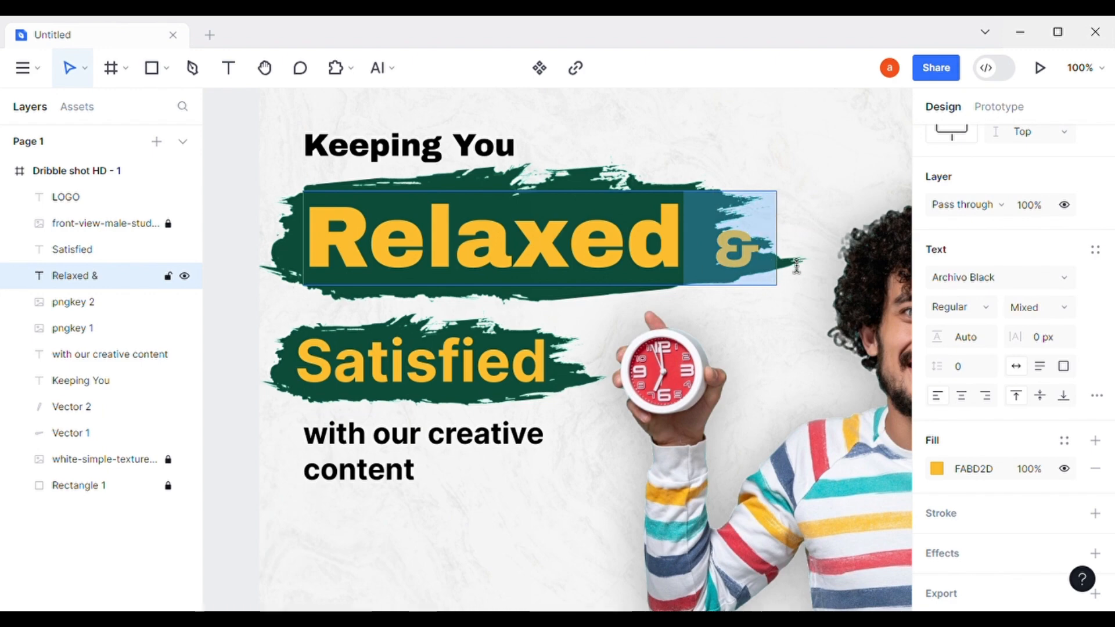
{"action": "key", "text": "BackSpace"}
{"action": "key", "text": "Escape"}
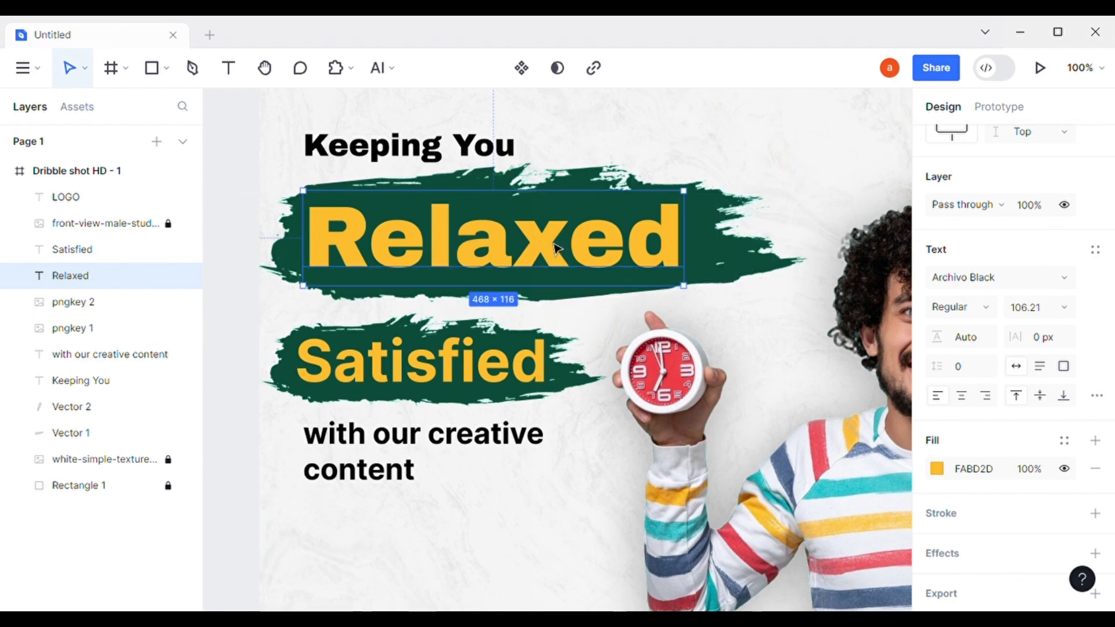
Paste the "&" as a separate text object and place it at X 606, Y 189, beyond the end of the "Relaxed" brush stroke.
{"action": "left_click", "coordinate": [293, 493]}
{"action": "scroll", "coordinate": [297, 493], "scroll_direction": "up", "scroll_amount": 1}
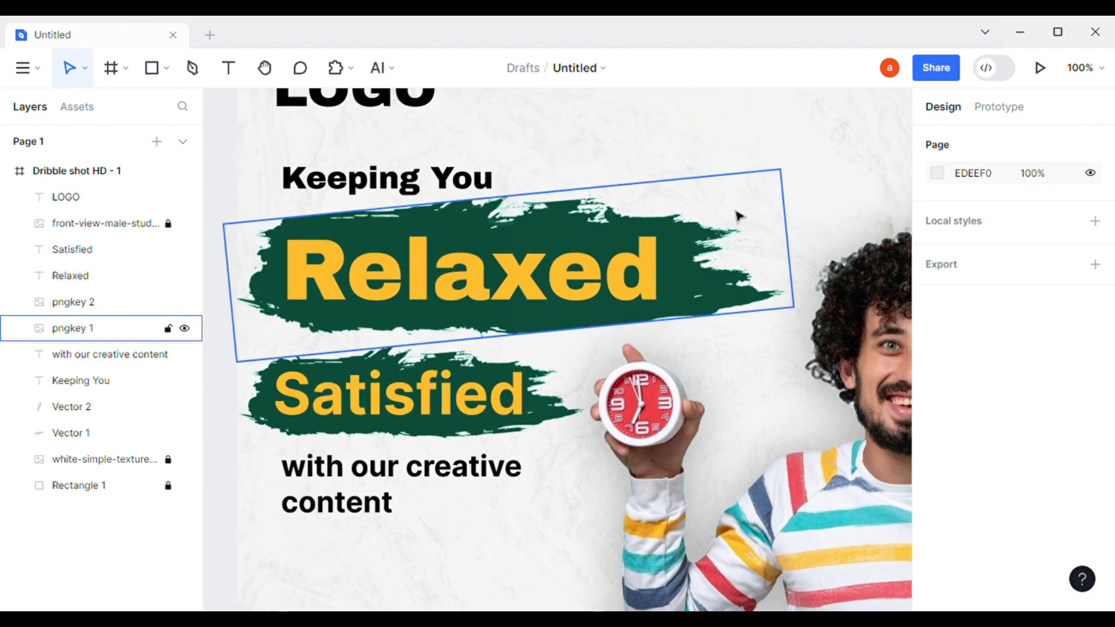
{"action": "key", "text": "ctrl+v"}
{"action": "mouse_move", "coordinate": [322, 271]}
{"action": "left_mouse_down"}
{"action": "mouse_move", "coordinate": [764, 226]}
{"action": "mouse_move", "coordinate": [784, 236]}
{"action": "left_mouse_up"}
{"action": "scroll", "coordinate": [805, 231], "scroll_direction": "up", "scroll_amount": 3}
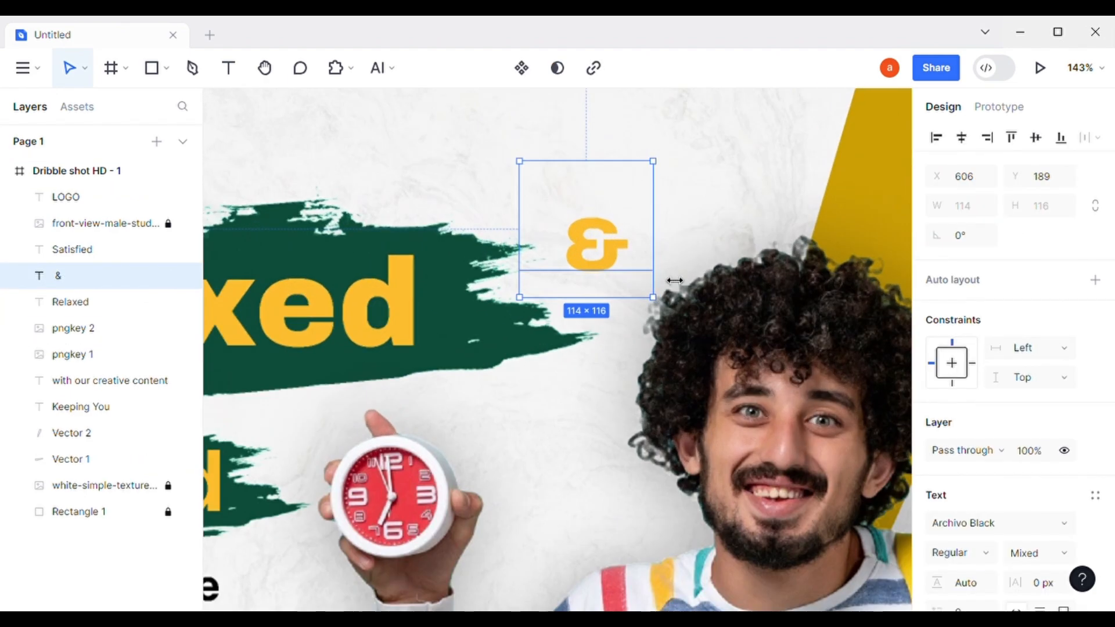
Draw a circle about 91 × 91 over the "&" and place it at X 629, Y 220.
{"action": "left_click", "coordinate": [166, 69]}
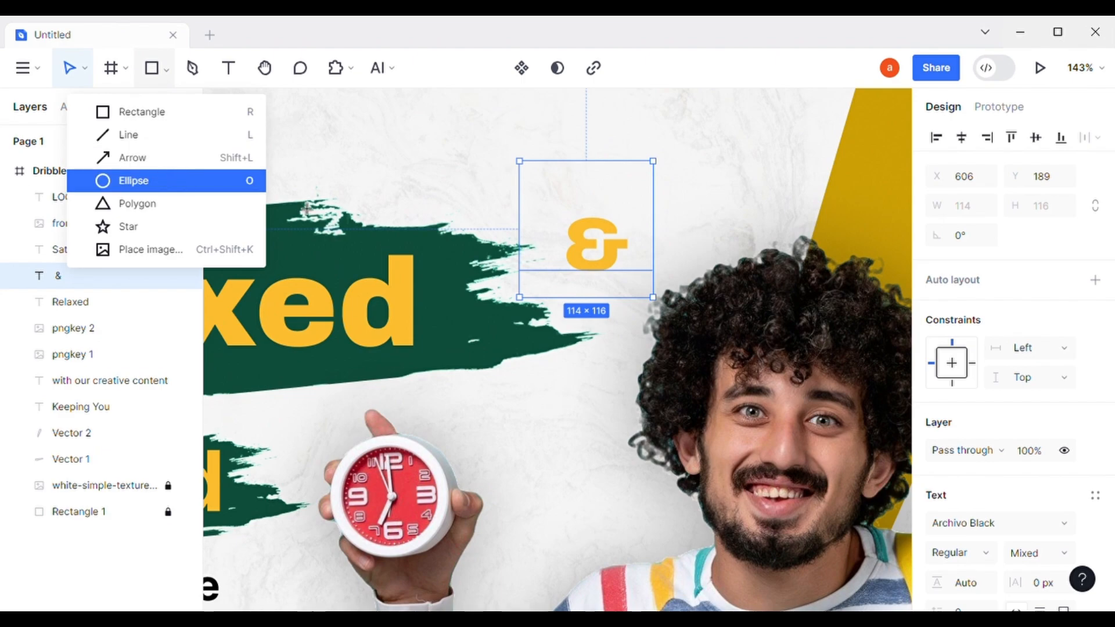
{"action": "left_click", "coordinate": [186, 180]}
{"action": "left_click_drag", "start_coordinate": [555, 206], "coordinate": [665, 294]}
{"action": "left_click_drag", "start_coordinate": [593, 254], "coordinate": [587, 245]}
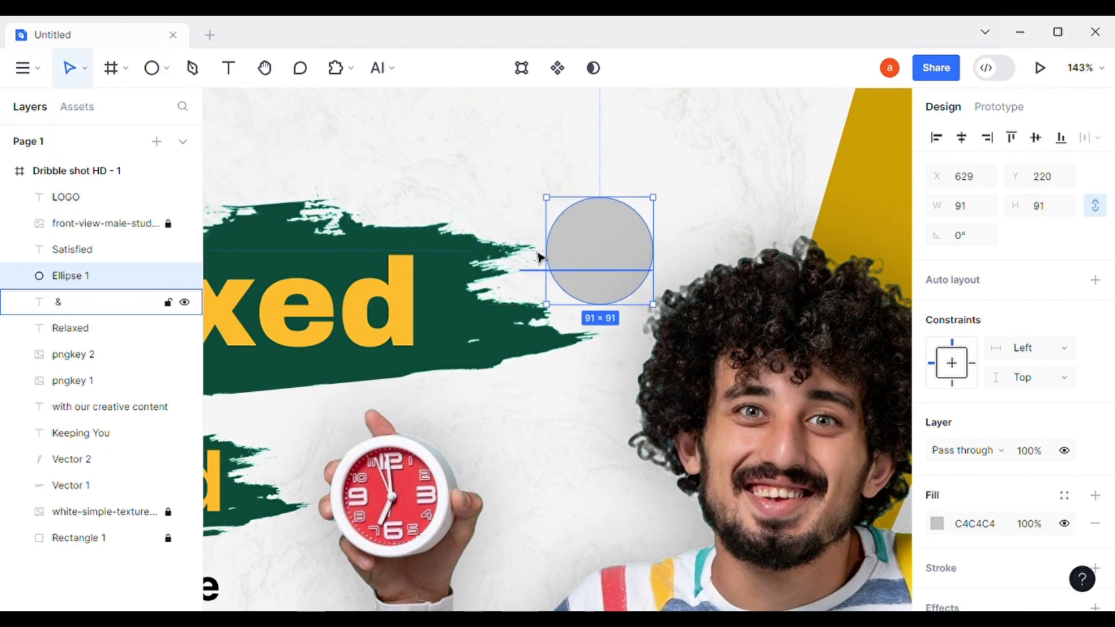
Bring the "&" text in front of the circle and move it to X 611, Y 195 so it sits inside.
{"action": "left_click", "coordinate": [540, 258]}
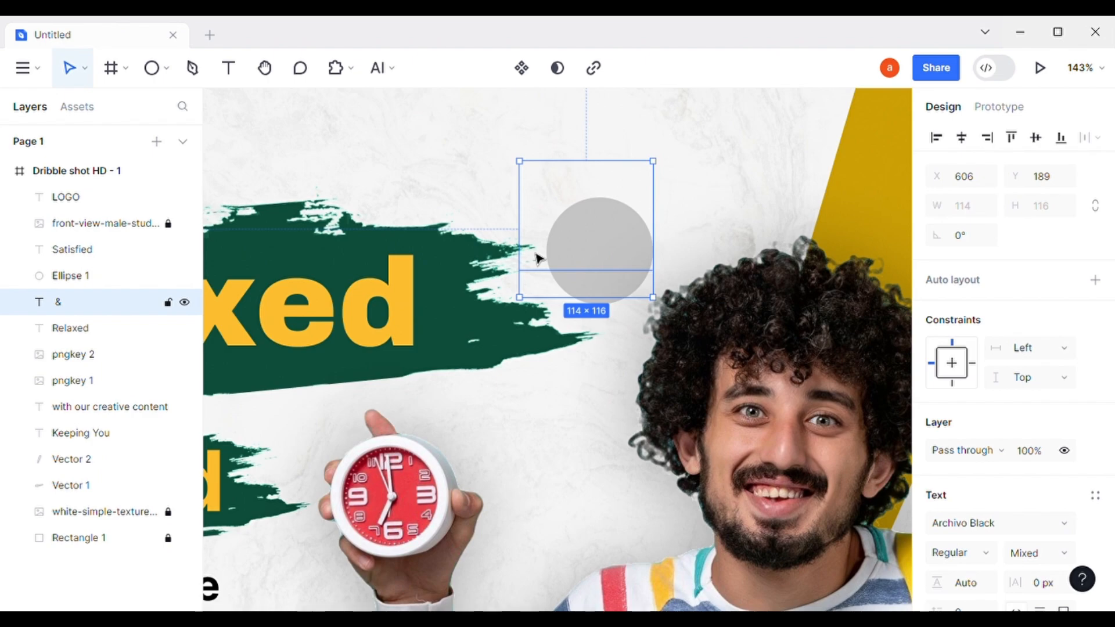
{"action": "left_click_drag", "start_coordinate": [81, 304], "coordinate": [90, 268]}
{"action": "left_click_drag", "start_coordinate": [602, 259], "coordinate": [607, 266]}
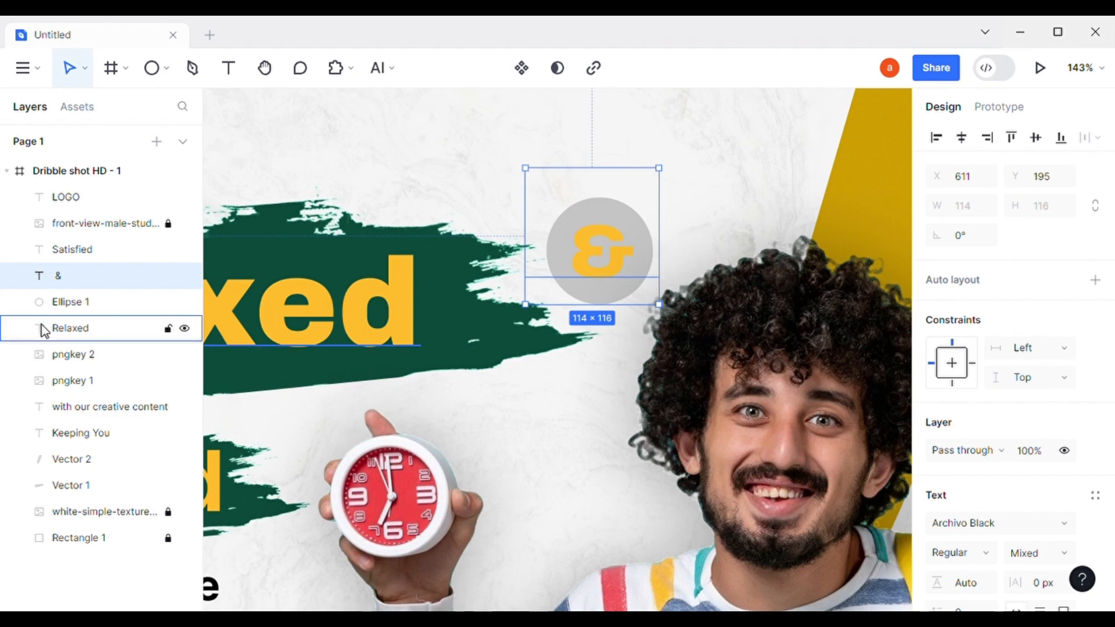
Fill the circle behind the "&" with the dark green 0F4D3A sampled from the brush stroke.
{"action": "left_click", "coordinate": [80, 303]}
{"action": "left_click", "coordinate": [937, 524]}
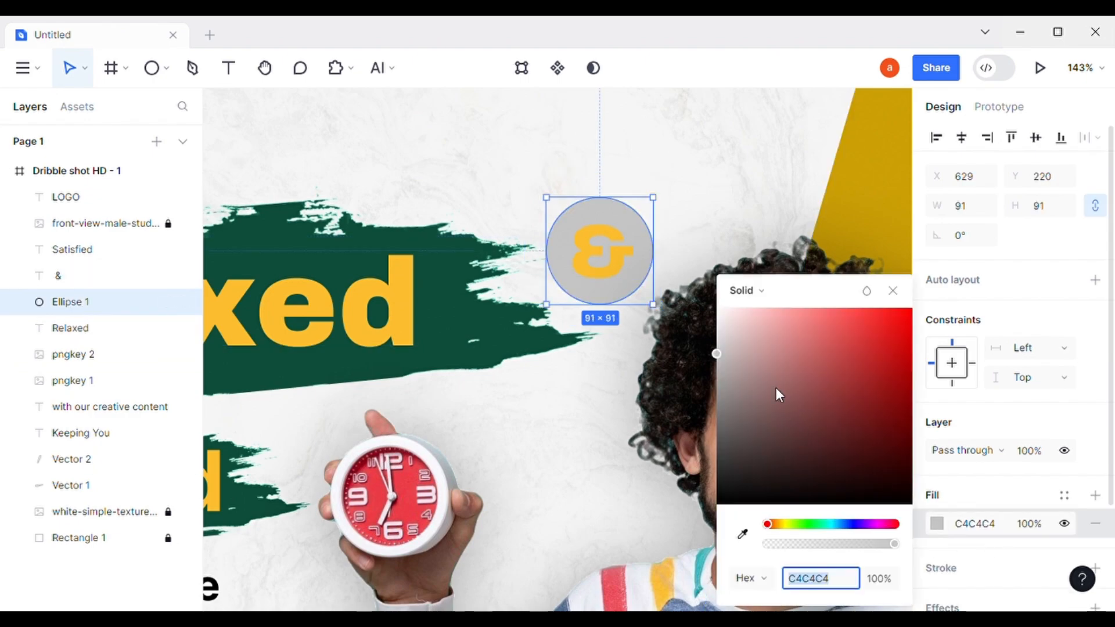
{"action": "left_click", "coordinate": [742, 533]}
{"action": "left_click", "coordinate": [516, 392]}
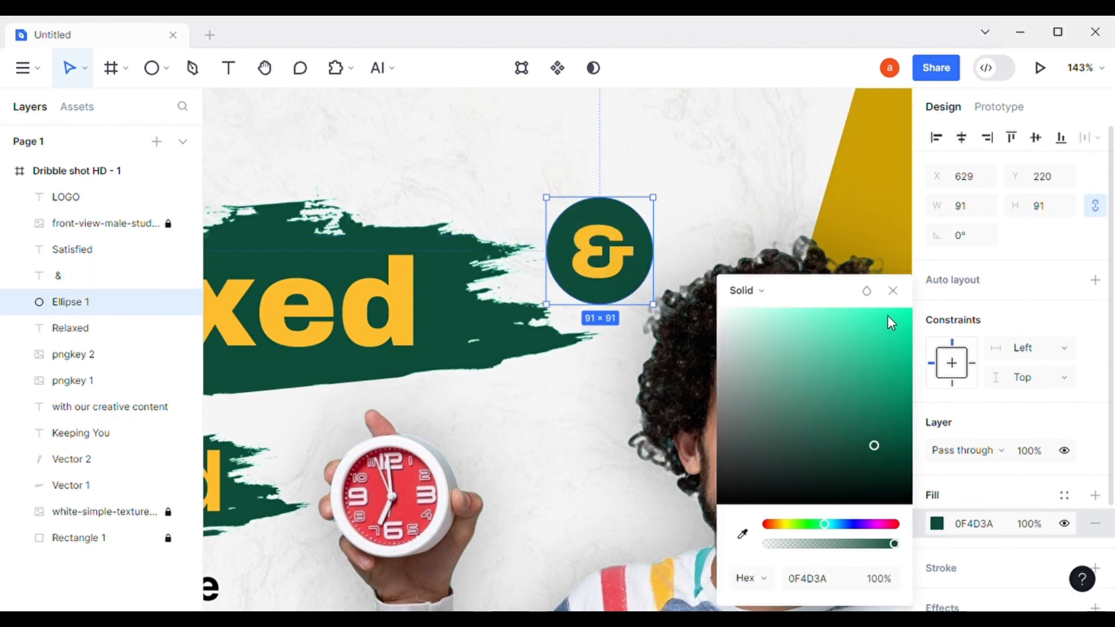
{"action": "left_click", "coordinate": [896, 292]}
Set the font of the "Satisfied" text to Archivo Black and nudge the text down slightly on its brush stroke.
{"action": "left_click_drag", "start_coordinate": [443, 378], "coordinate": [573, 322]}
{"action": "scroll", "coordinate": [576, 319], "scroll_direction": "down", "scroll_amount": 5}
{"action": "left_click_drag", "start_coordinate": [422, 398], "coordinate": [535, 382]}
{"action": "left_click", "coordinate": [491, 379]}
{"action": "scroll", "coordinate": [973, 510], "scroll_direction": "down", "scroll_amount": 3}
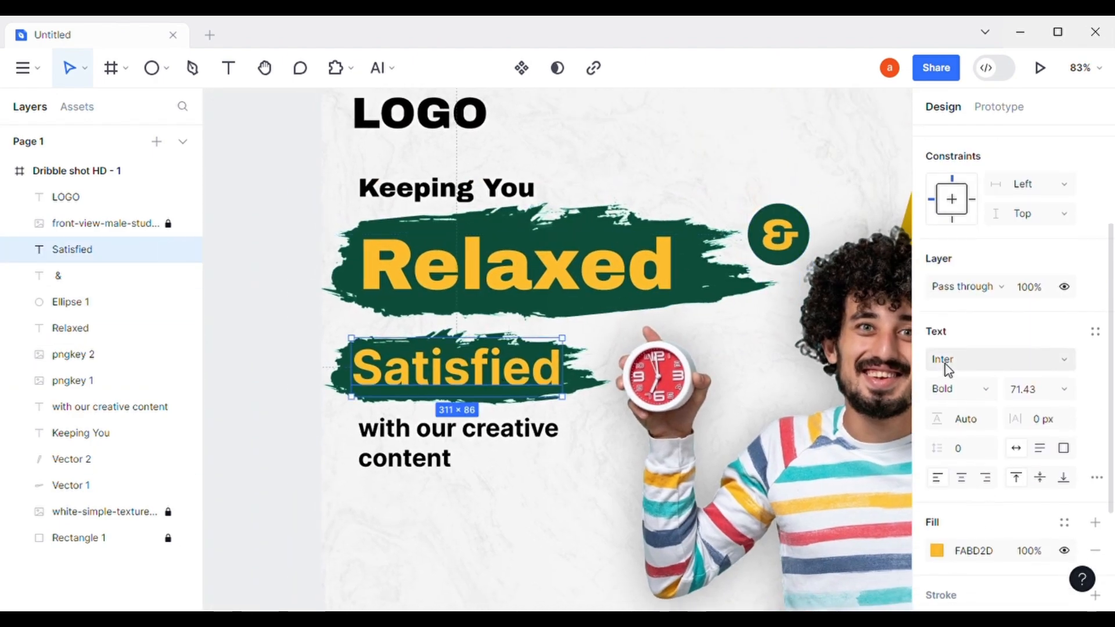
{"action": "left_click", "coordinate": [586, 269]}
{"action": "left_click", "coordinate": [502, 378]}
{"action": "left_click", "coordinate": [522, 288]}
{"action": "left_click", "coordinate": [522, 373]}
{"action": "left_click", "coordinate": [1014, 369]}
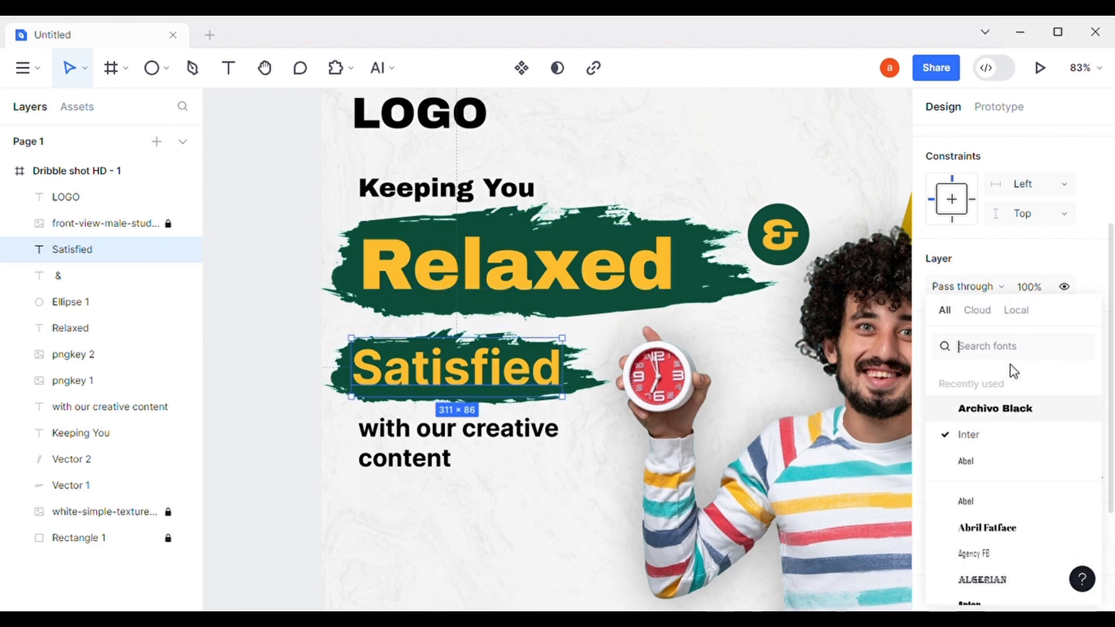
{"action": "type", "text": "arch"}
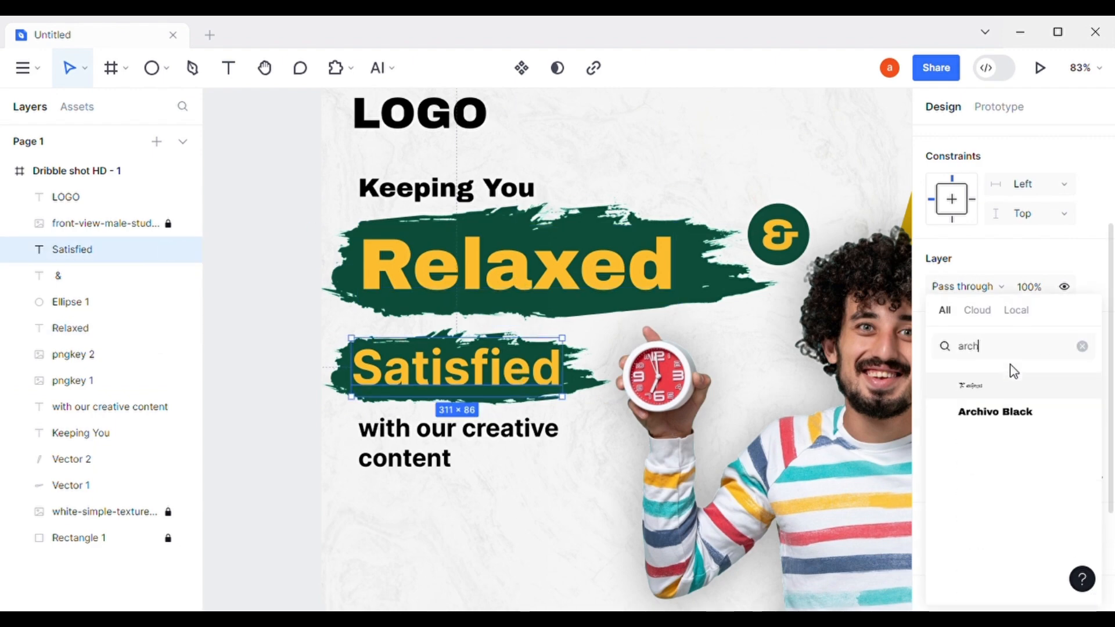
{"action": "left_click", "coordinate": [1017, 423]}
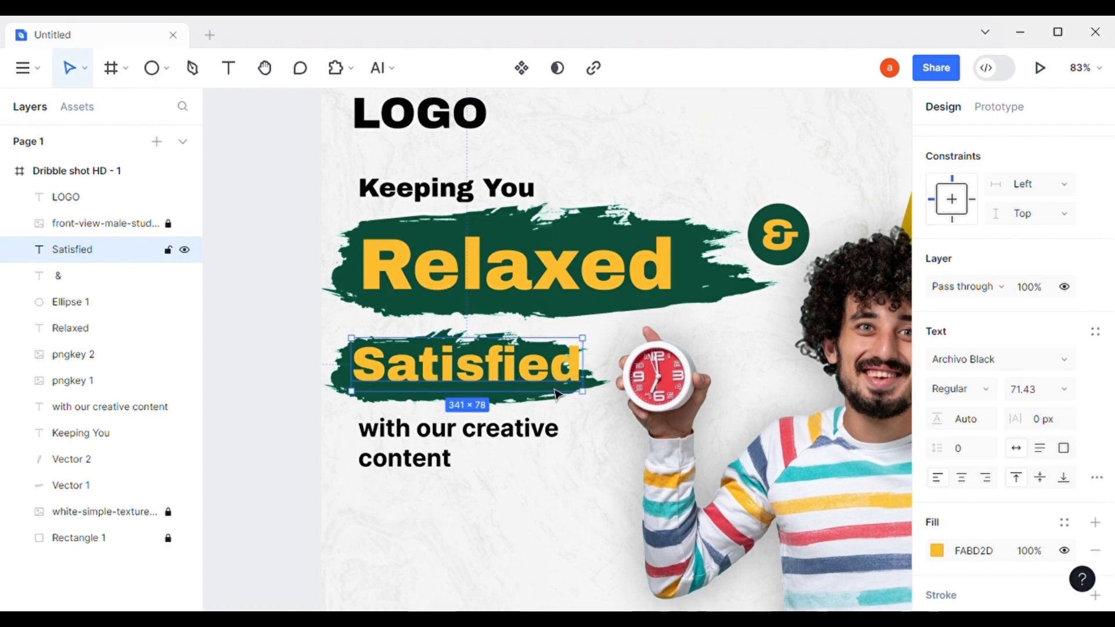
{"action": "scroll", "coordinate": [555, 395], "scroll_direction": "up", "scroll_amount": 2}
{"action": "left_click_drag", "start_coordinate": [555, 395], "coordinate": [546, 385]}
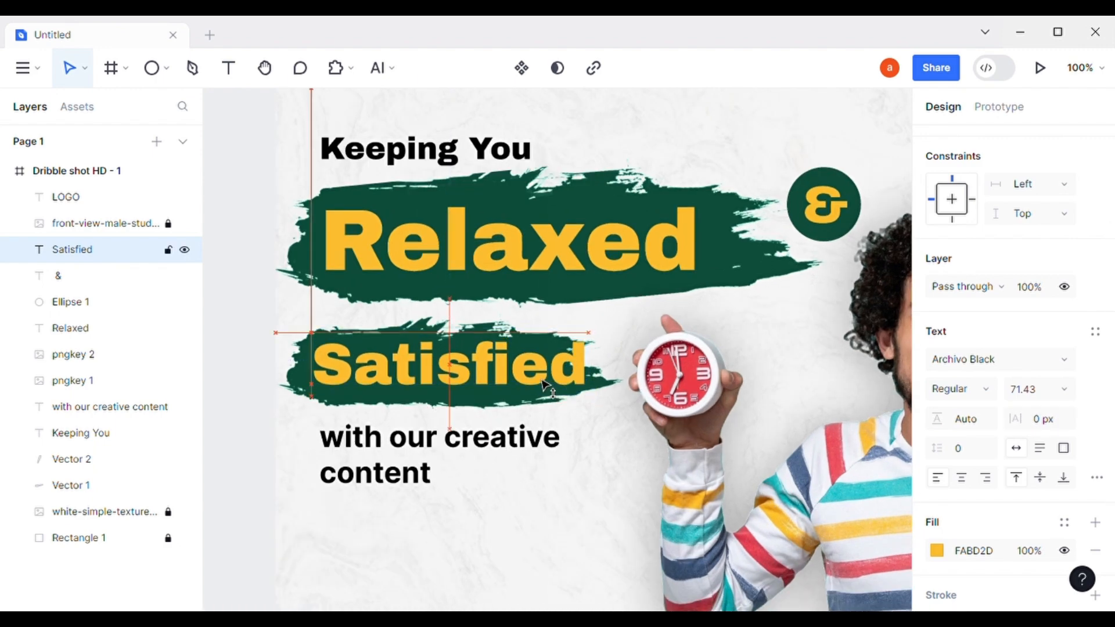
Set the "with our creative content" text to Archivo Black and move it to X 54, Y 525.
{"action": "left_click", "coordinate": [515, 458]}
{"action": "left_click", "coordinate": [960, 362]}
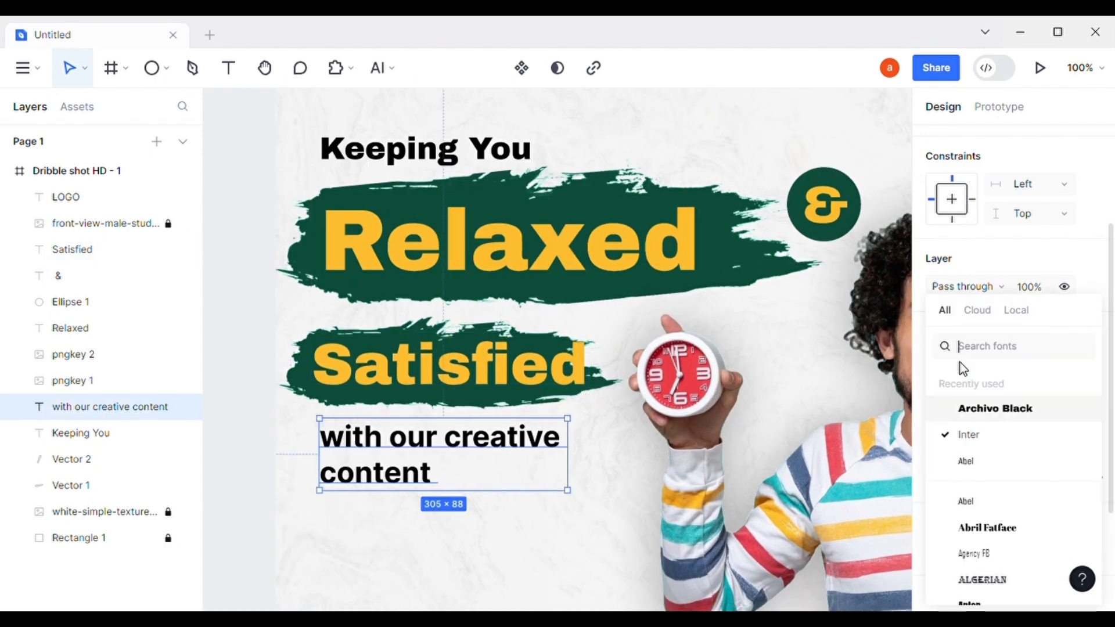
{"action": "type", "text": "Arc"}
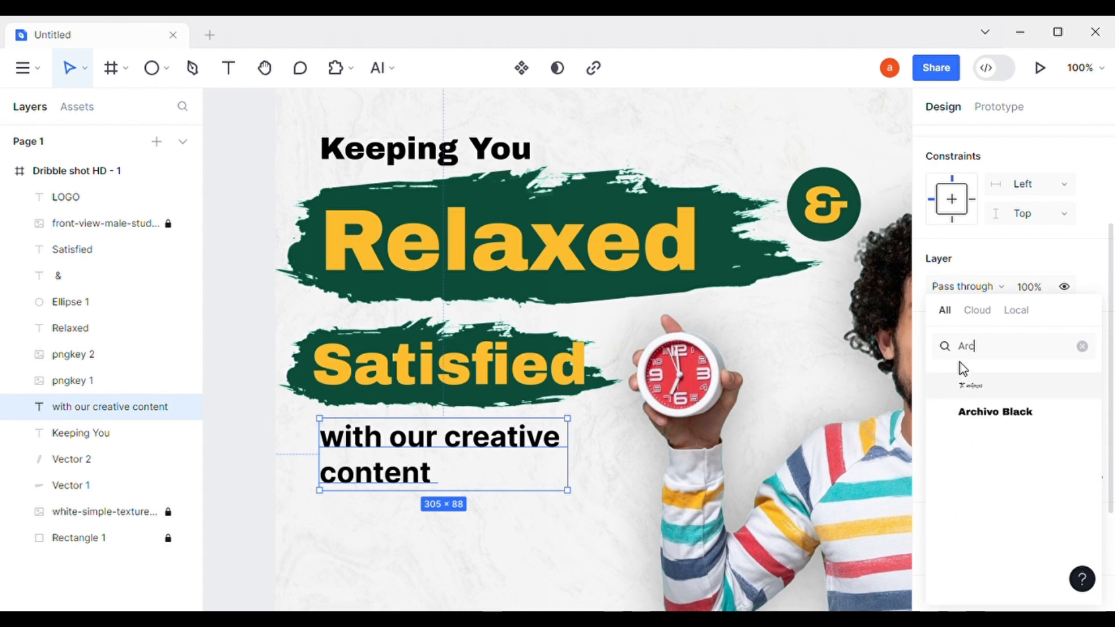
{"action": "left_click", "coordinate": [994, 410]}
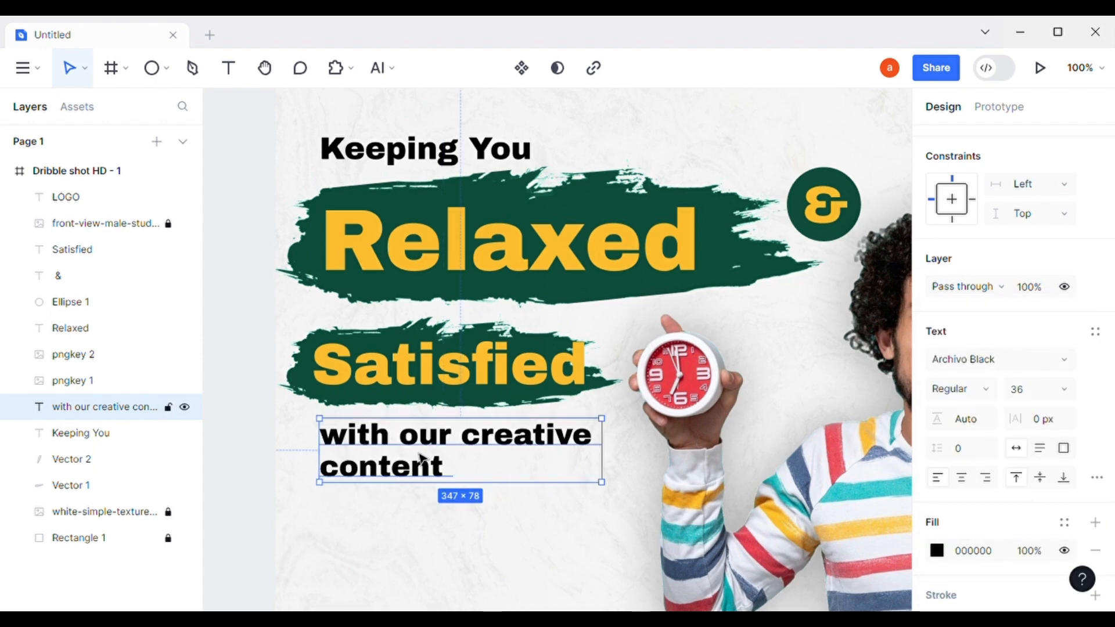
{"action": "left_click", "coordinate": [964, 391]}
{"action": "left_click", "coordinate": [967, 395]}
{"action": "left_click", "coordinate": [479, 557]}
{"action": "left_click", "coordinate": [463, 455]}
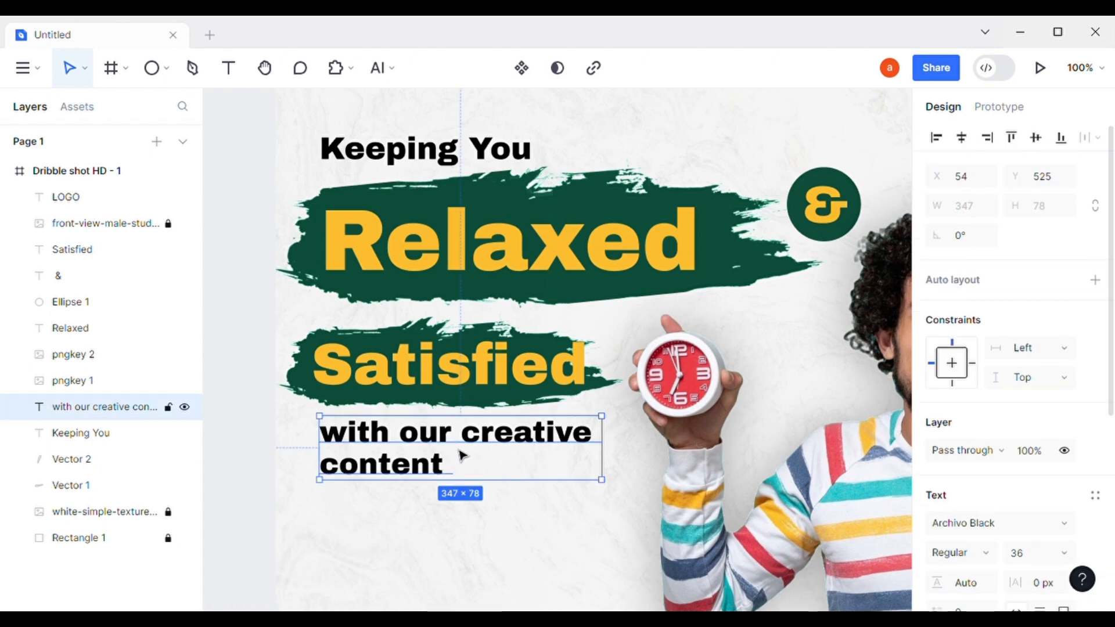
{"action": "key", "text": "Escape"}
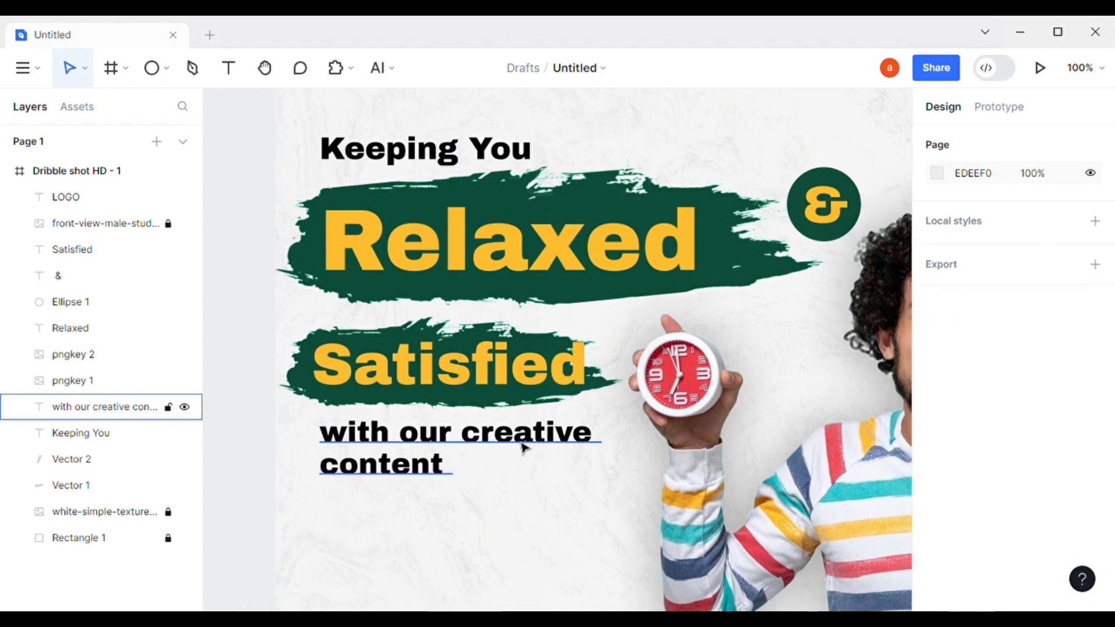
Select the "Relaxed" text together with its green brush stroke and move both slightly down, away from "Keeping You".
{"action": "scroll", "coordinate": [588, 477], "scroll_direction": "down", "scroll_amount": 2}
{"action": "left_click_drag", "start_coordinate": [591, 486], "coordinate": [611, 472]}
{"action": "scroll", "coordinate": [580, 478], "scroll_direction": "down", "scroll_amount": 3}
{"action": "left_click", "coordinate": [566, 336]}
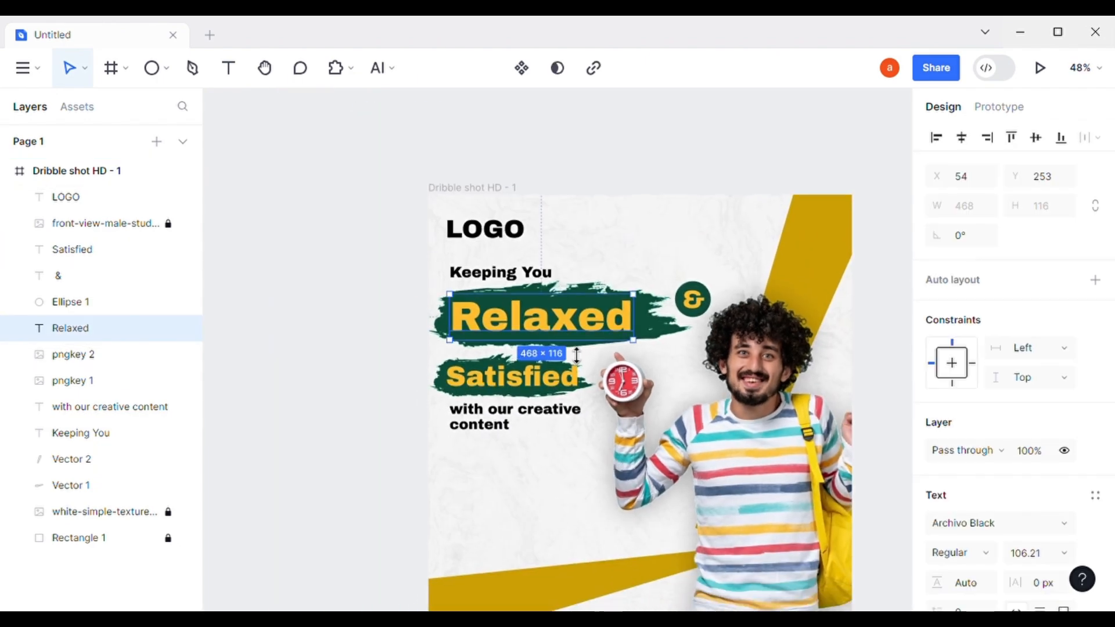
{"action": "right_click", "coordinate": [445, 337]}
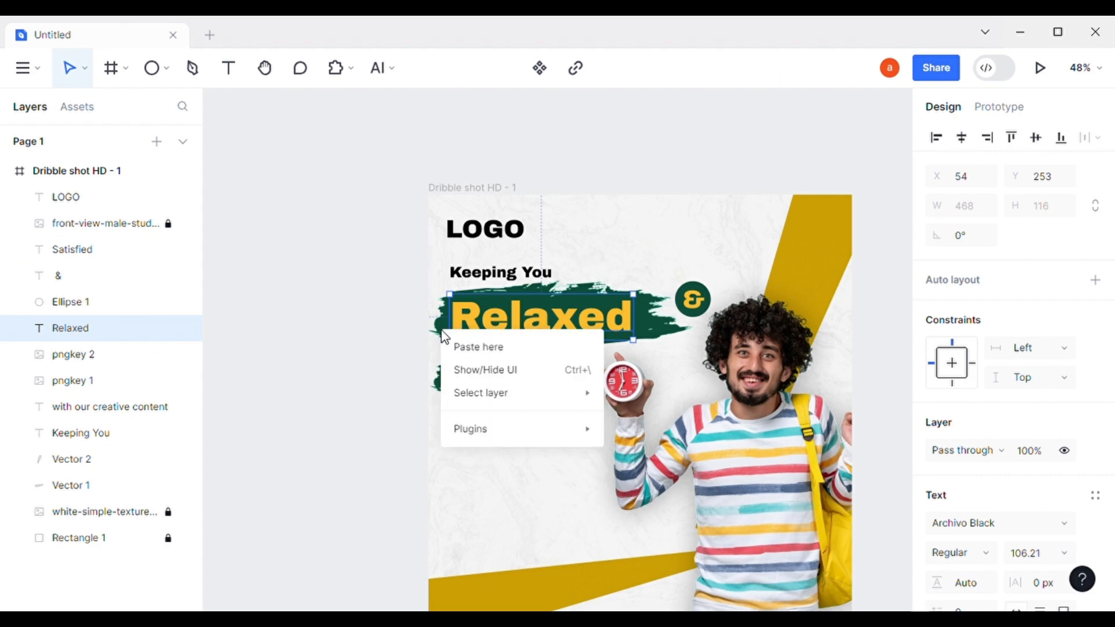
{"action": "left_click", "coordinate": [300, 348]}
{"action": "left_click", "coordinate": [73, 380]}
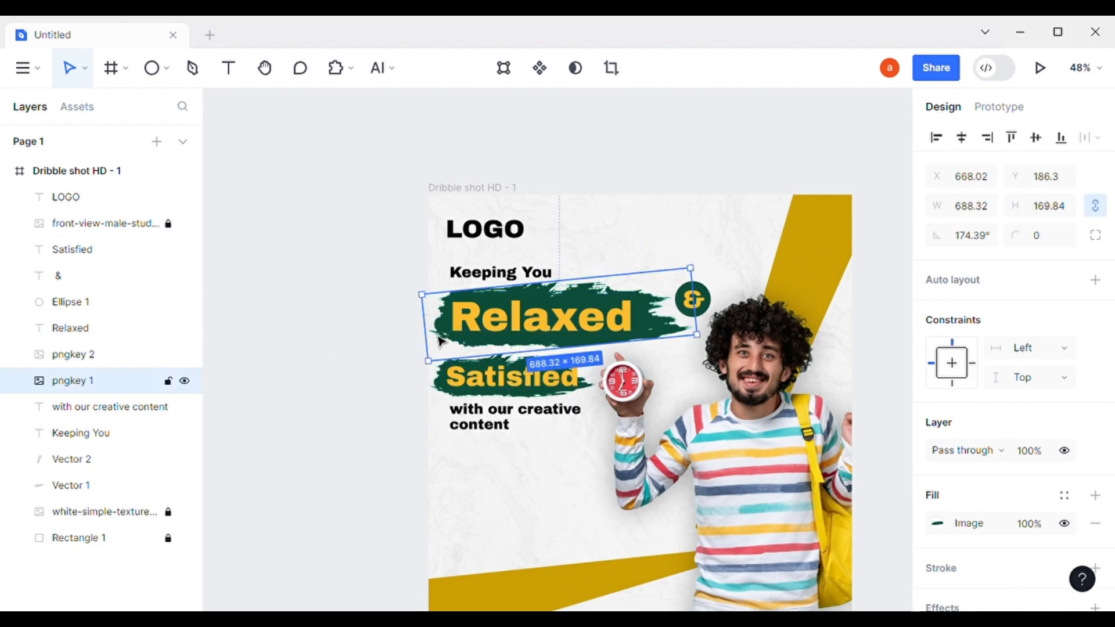
{"action": "left_click", "coordinate": [494, 332], "text": "shift"}
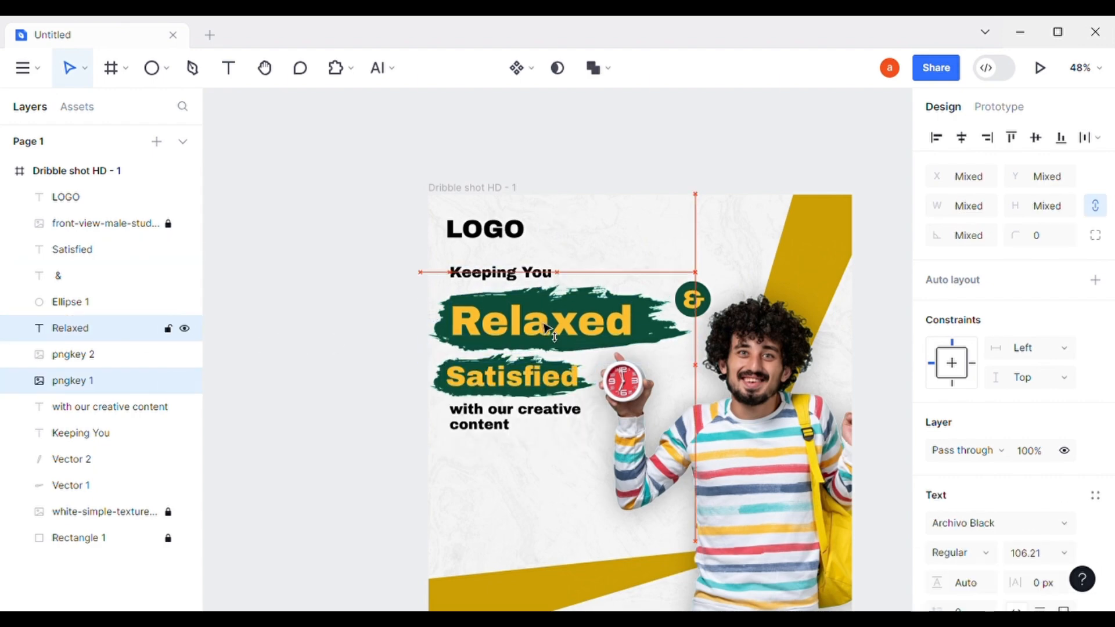
Move the "&" and its green circle together below the end of the "Relaxed" brush stroke, between the clock and the student's hair.
{"action": "left_click", "coordinate": [702, 310]}
{"action": "left_click", "coordinate": [124, 302], "text": "shift"}
{"action": "left_click_drag", "start_coordinate": [692, 309], "coordinate": [678, 369]}
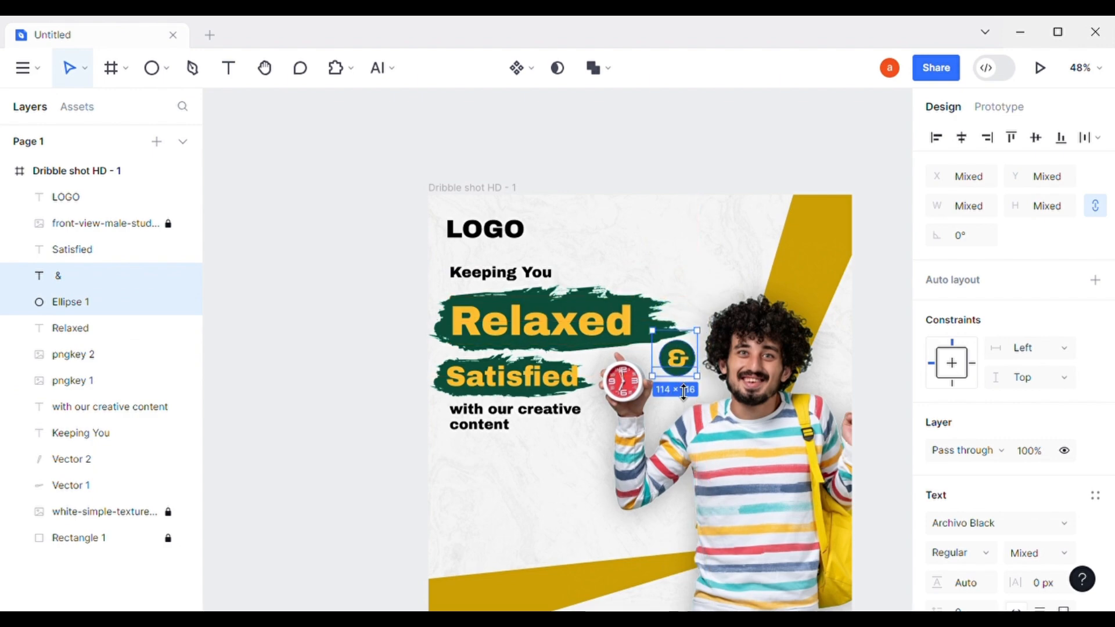
Move "Satisfied", its brush stroke and "with our creative content" down together to leave more space below "Relaxed".
{"action": "left_click", "coordinate": [522, 378]}
{"action": "left_click", "coordinate": [458, 405], "text": "shift"}
{"action": "left_click", "coordinate": [441, 390], "text": "shift"}
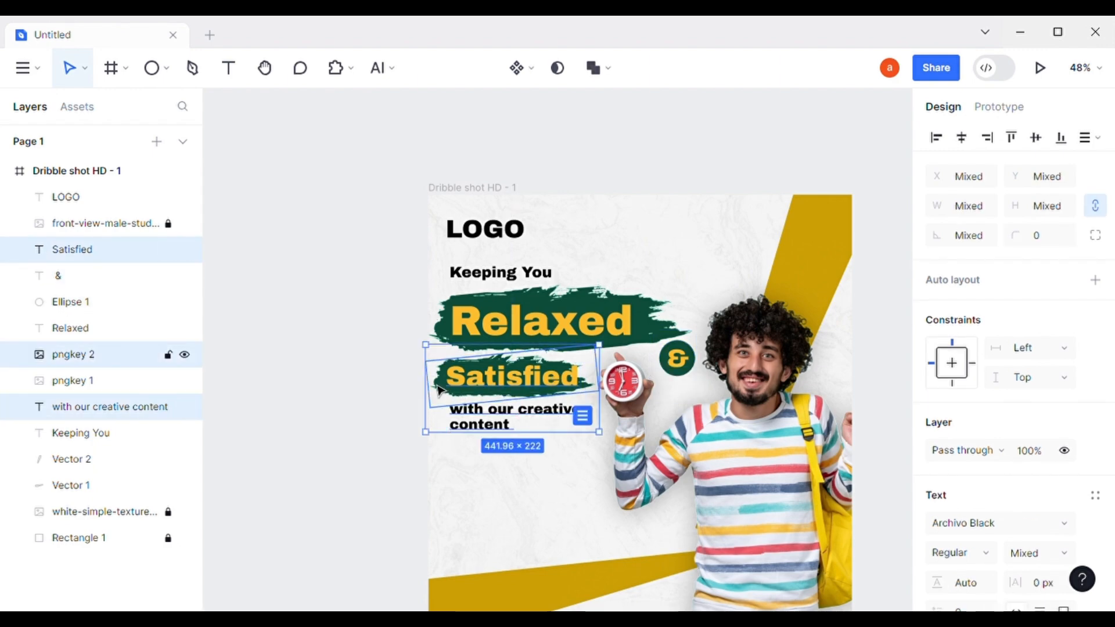
{"action": "left_click_drag", "start_coordinate": [506, 380], "coordinate": [510, 404]}
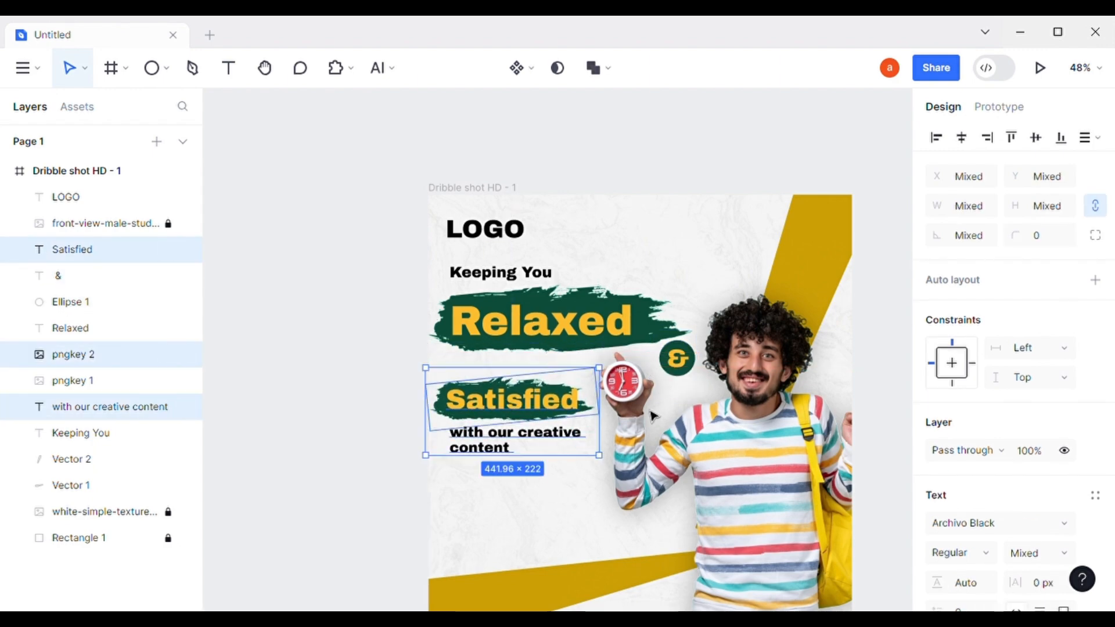
Move the "&" and its green circle into the gap between the "Relaxed" and "Satisfied" brush strokes.
{"action": "left_click", "coordinate": [667, 423]}
{"action": "left_click_drag", "start_coordinate": [753, 430], "coordinate": [750, 428]}
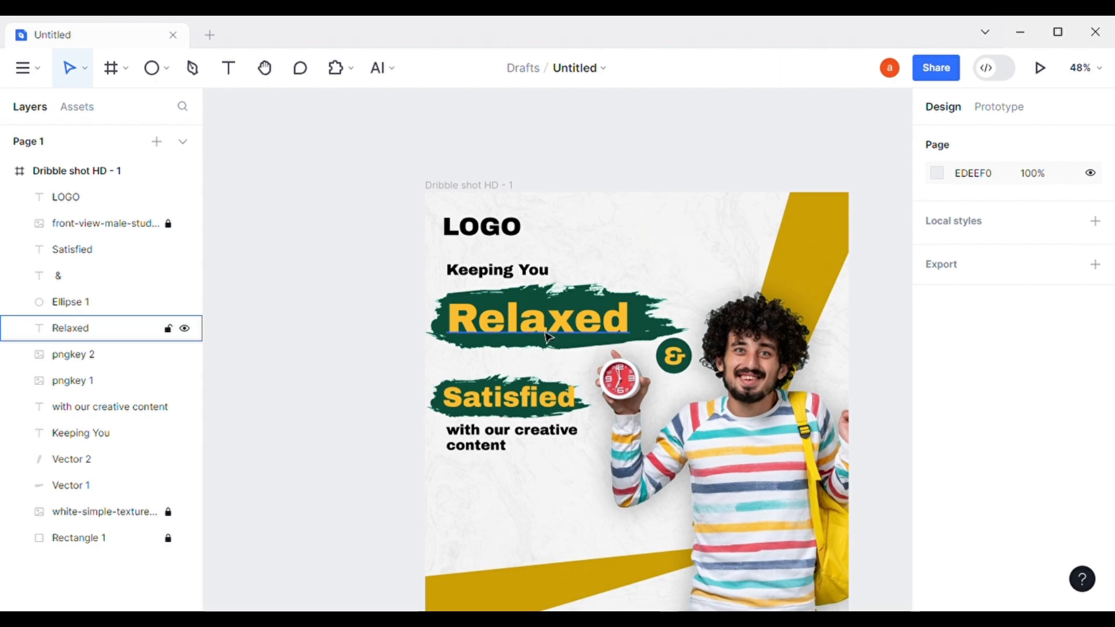
{"action": "left_click", "coordinate": [562, 340]}
{"action": "left_click", "coordinate": [565, 360], "text": "shift"}
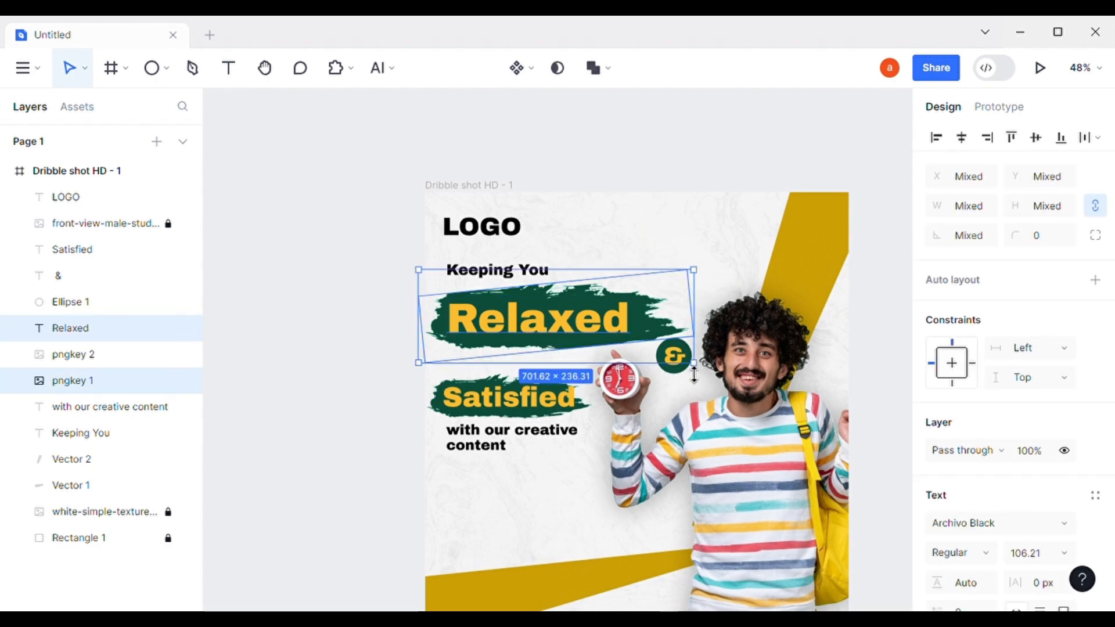
{"action": "left_click", "coordinate": [676, 357]}
{"action": "left_click", "coordinate": [96, 308], "text": "shift"}
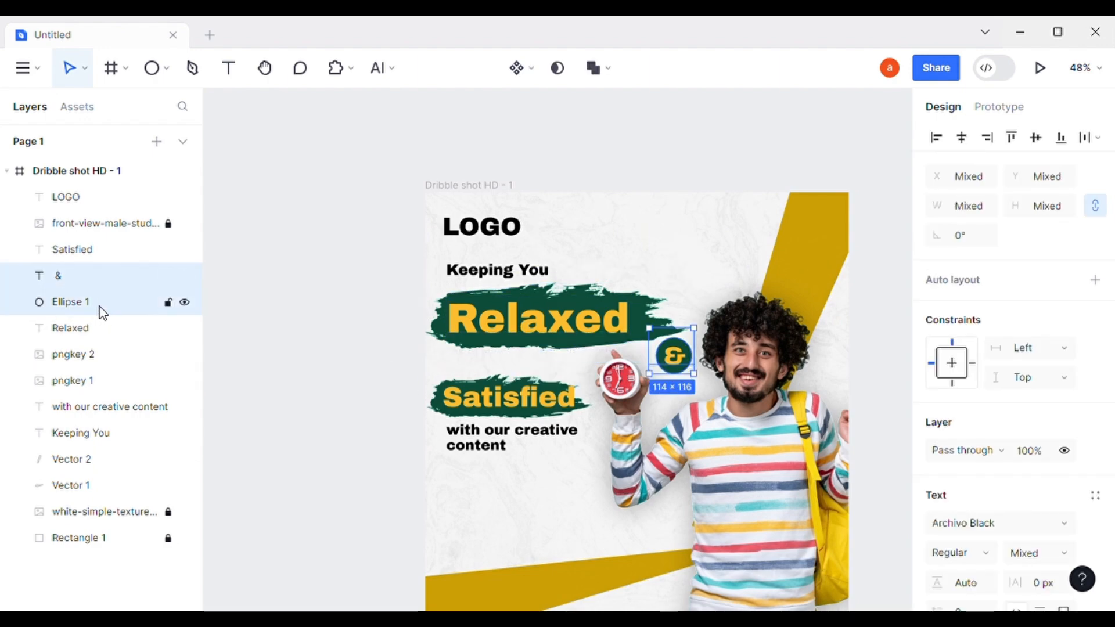
{"action": "left_click_drag", "start_coordinate": [683, 364], "coordinate": [521, 372]}
Move "Satisfied", its brush stroke and "with our creative content" down together to clear space around the "&" circle.
{"action": "left_click", "coordinate": [528, 411]}
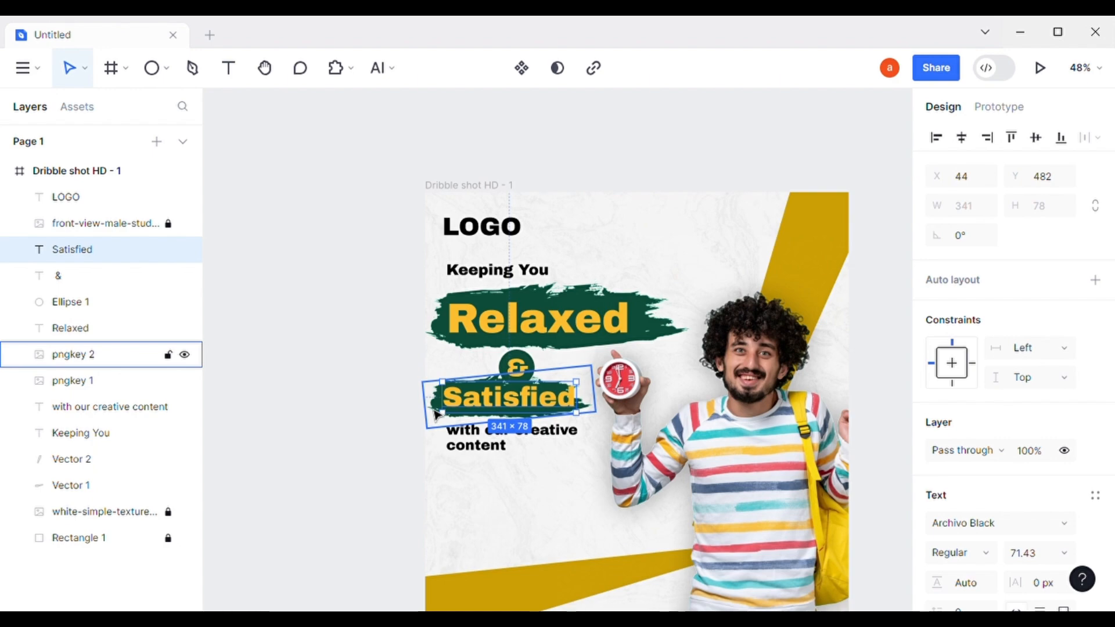
{"action": "left_click", "coordinate": [437, 415], "text": "shift"}
{"action": "left_click", "coordinate": [486, 450], "text": "shift"}
{"action": "left_click_drag", "start_coordinate": [497, 430], "coordinate": [504, 446]}
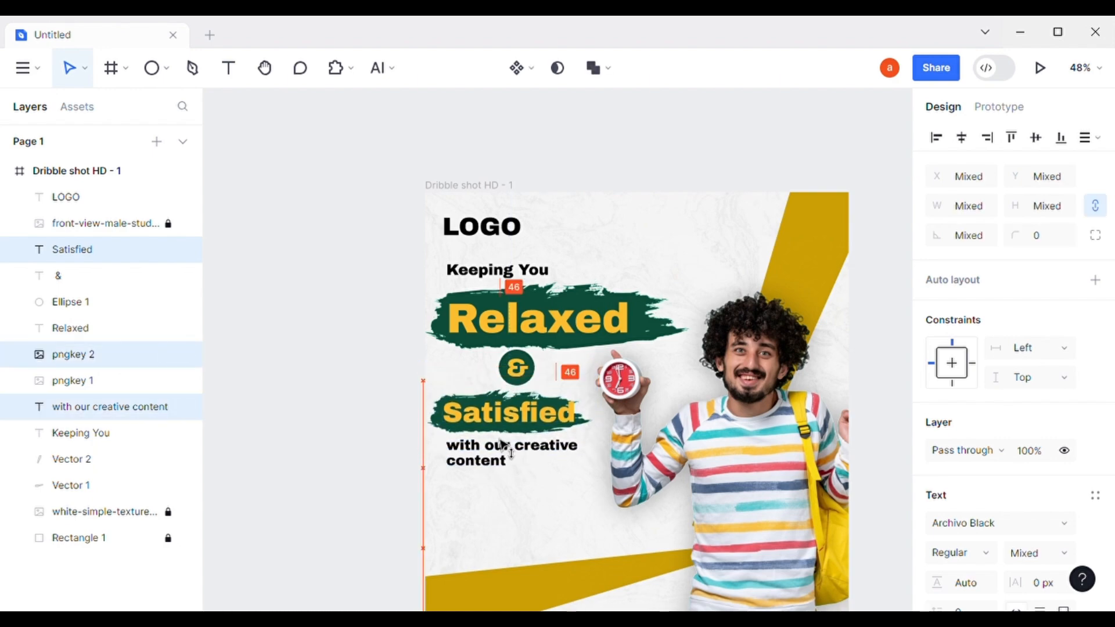
{"action": "left_click", "coordinate": [390, 423]}
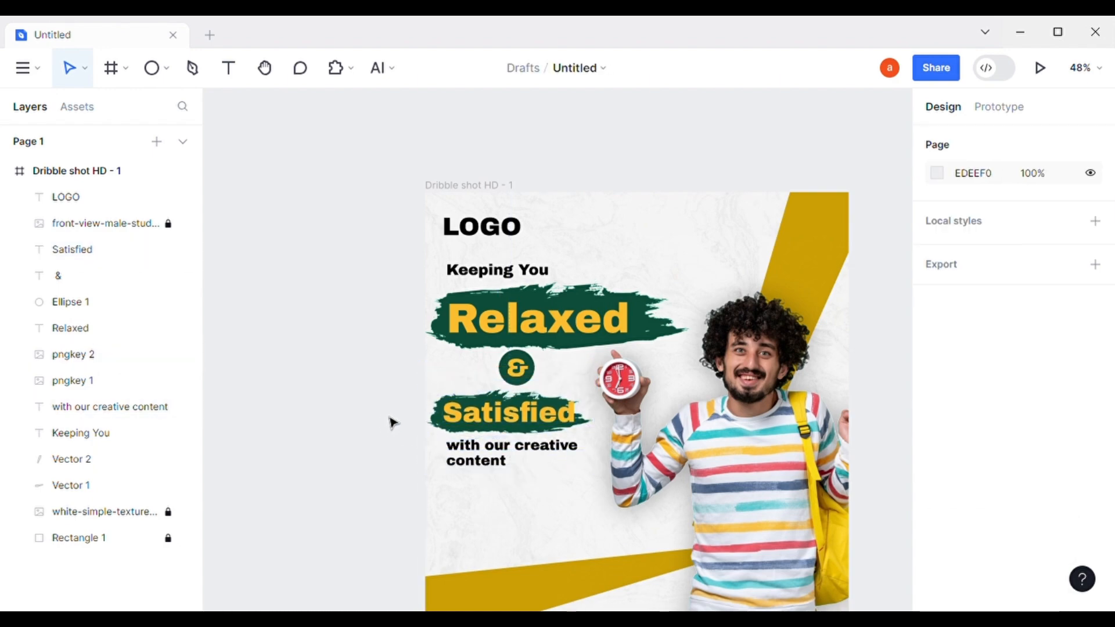
Shift the "with our creative content" text slightly left and down to X 38, Y 629.
{"action": "left_click", "coordinate": [547, 324]}
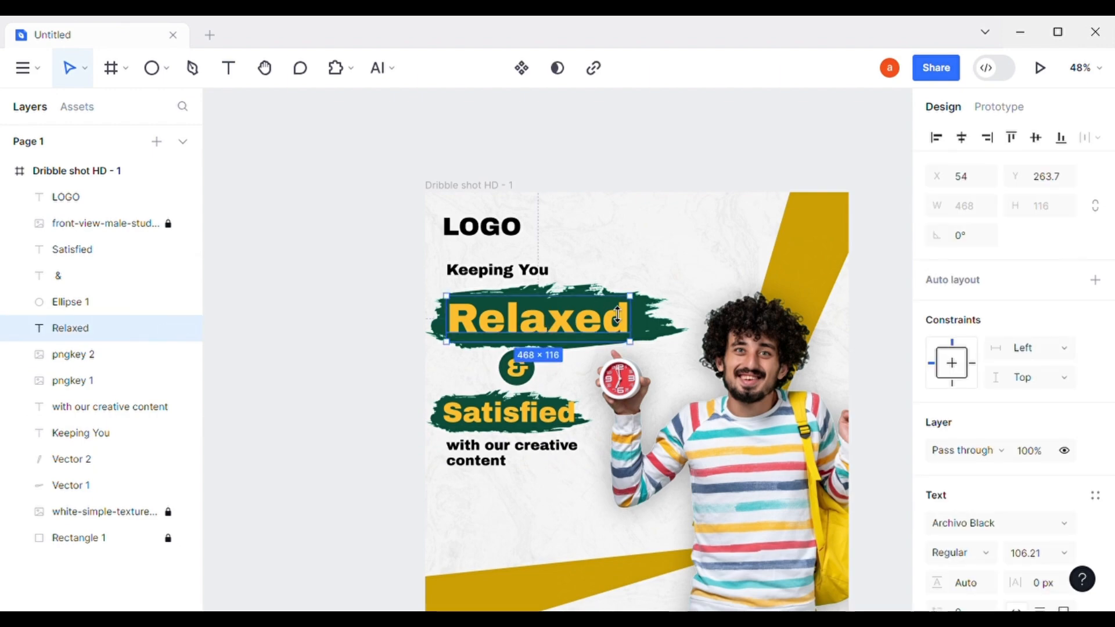
{"action": "left_click", "coordinate": [491, 459]}
{"action": "scroll", "coordinate": [491, 462], "scroll_direction": "up", "scroll_amount": 5}
{"action": "left_click_drag", "start_coordinate": [471, 446], "coordinate": [458, 450]}
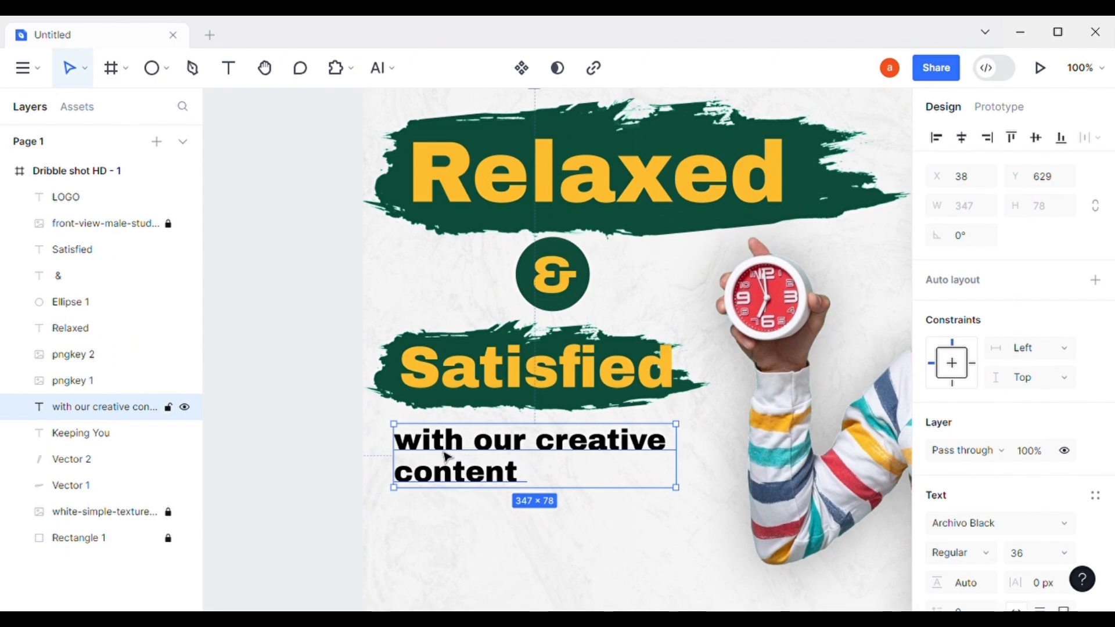
{"action": "left_click", "coordinate": [309, 465]}
{"action": "scroll", "coordinate": [479, 453], "scroll_direction": "down", "scroll_amount": 5}
{"action": "scroll", "coordinate": [479, 453], "scroll_direction": "down", "scroll_amount": 2}
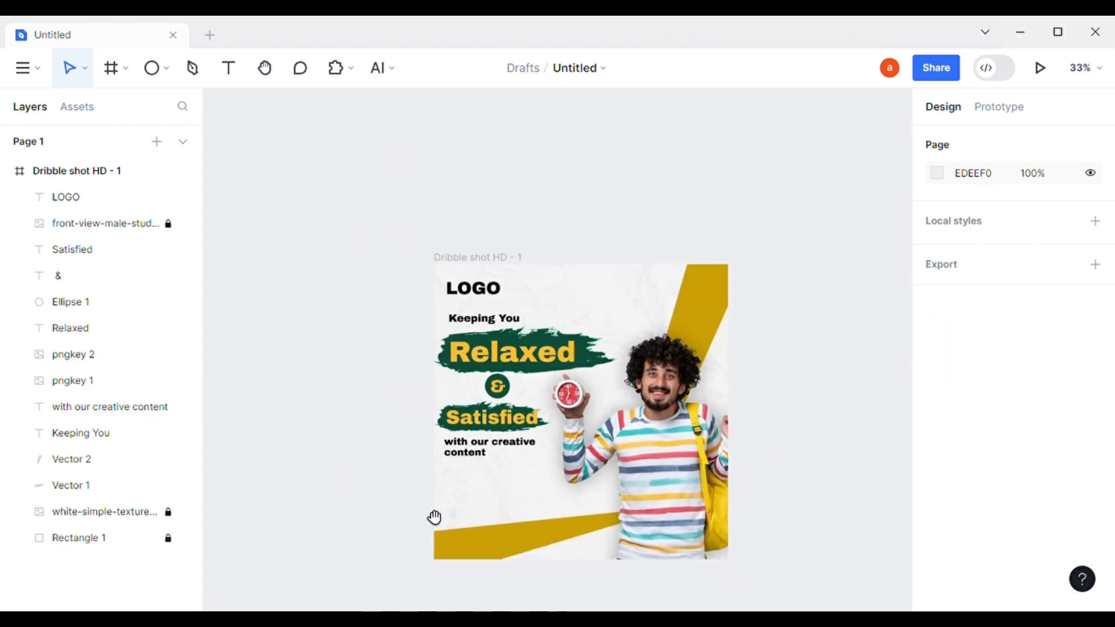
{"action": "scroll", "coordinate": [430, 464], "scroll_direction": "down", "scroll_amount": 2}
{"action": "scroll", "coordinate": [416, 435], "scroll_direction": "up", "scroll_amount": 3}
{"action": "left_click_drag", "start_coordinate": [404, 414], "coordinate": [472, 501]}
{"action": "left_click_drag", "start_coordinate": [450, 442], "coordinate": [495, 520]}
{"action": "scroll", "coordinate": [413, 460], "scroll_direction": "up", "scroll_amount": 1}
{"action": "key", "text": "t"}
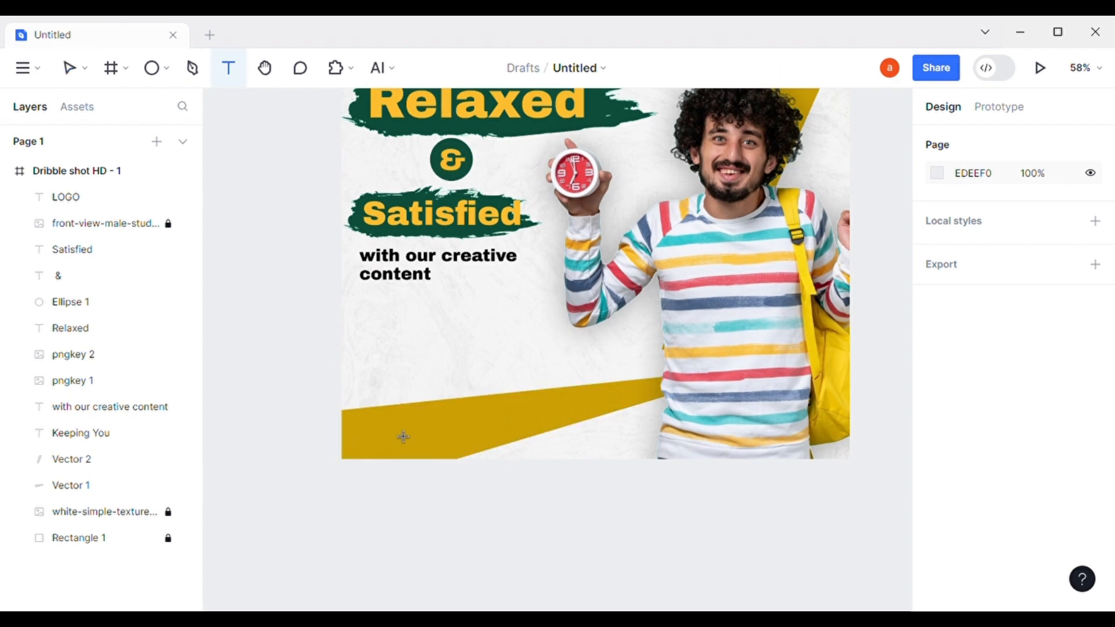
{"action": "left_click", "coordinate": [390, 432]}
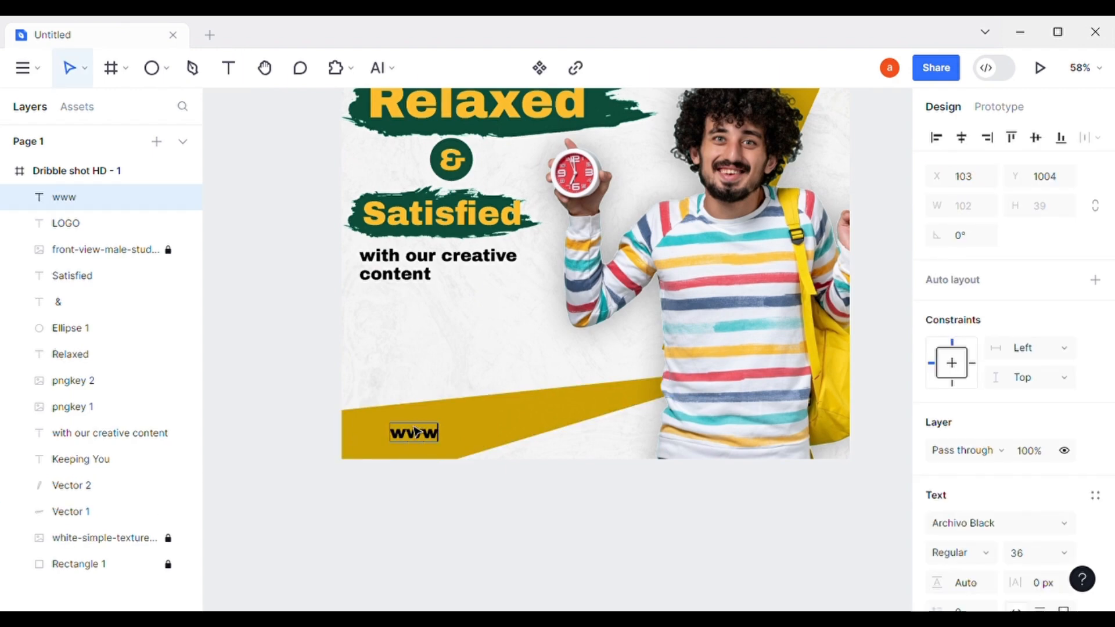
{"action": "type", "text": "www.shedikhd"}
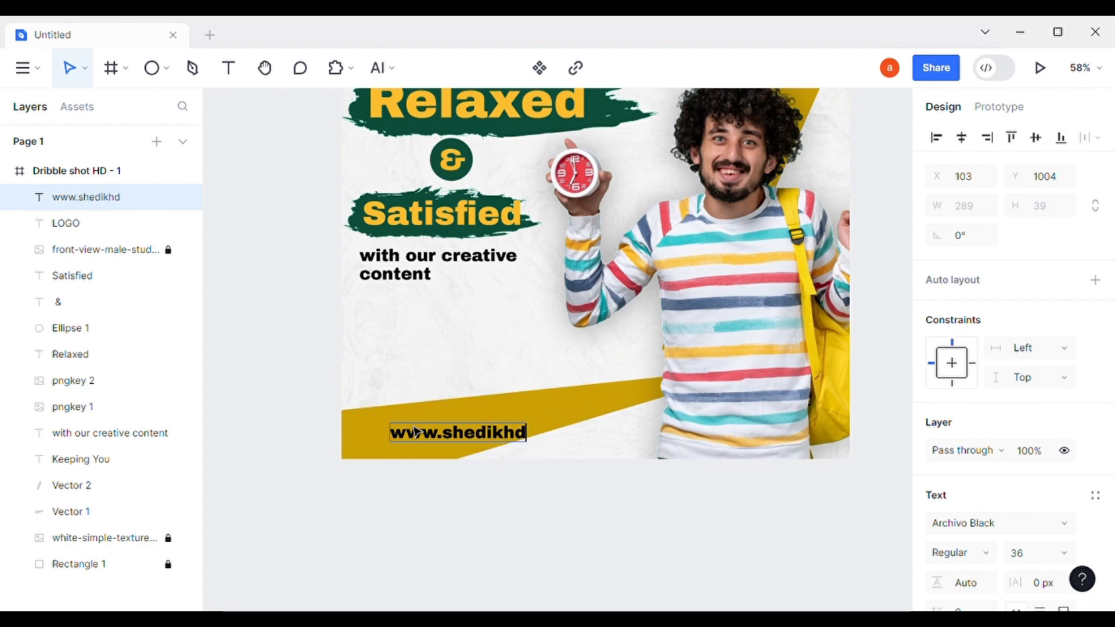
{"action": "type", "text": "esigner"}
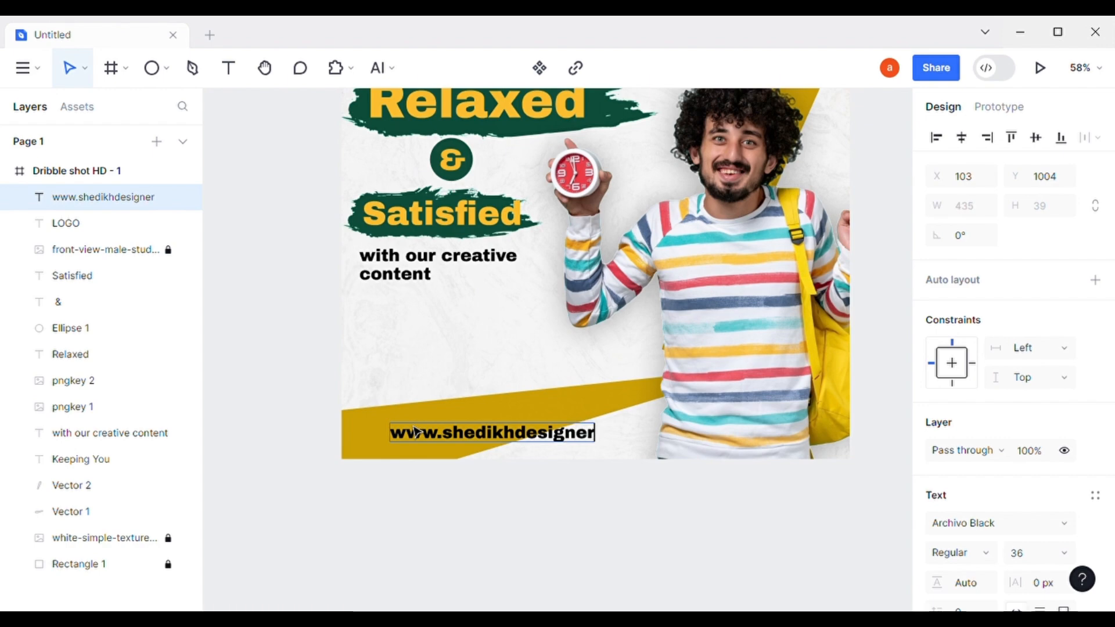
{"action": "type", "text": ".com"}
{"action": "key", "text": "Escape"}
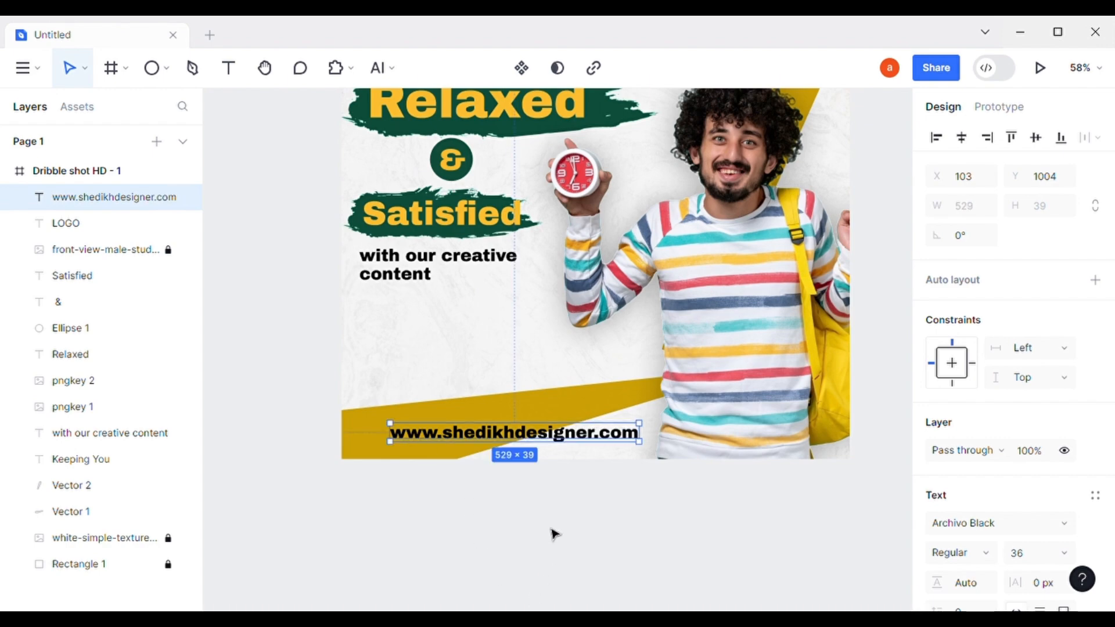
Set the website text to Abel at size 32 and shift it left to line up under the headline.
{"action": "left_click", "coordinate": [553, 503]}
{"action": "left_click", "coordinate": [117, 197]}
{"action": "left_click", "coordinate": [998, 525]}
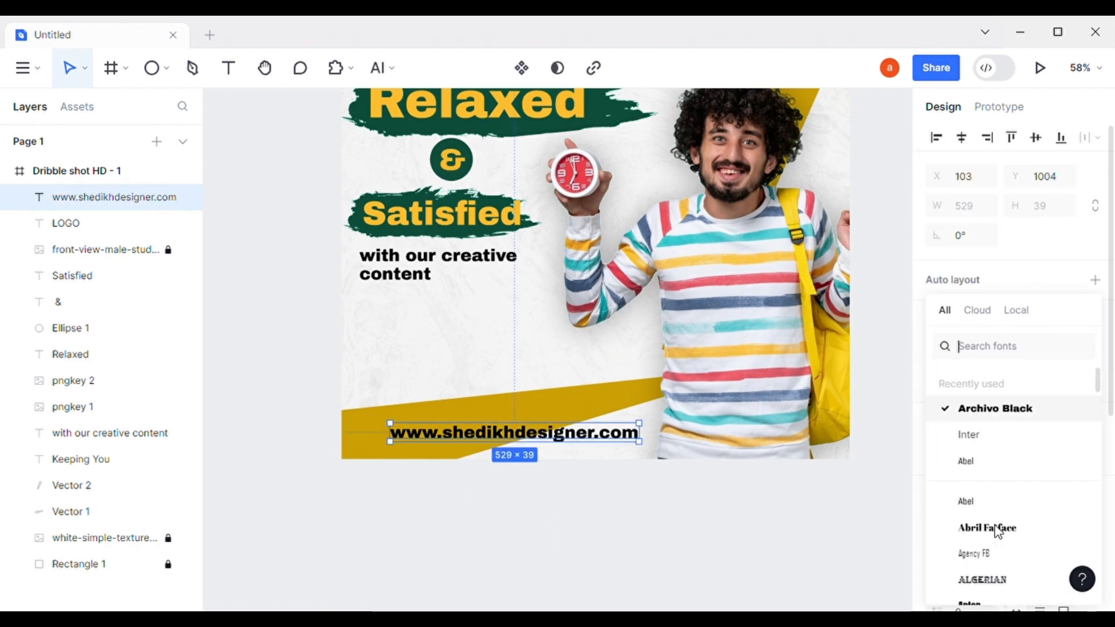
{"action": "left_click", "coordinate": [974, 501]}
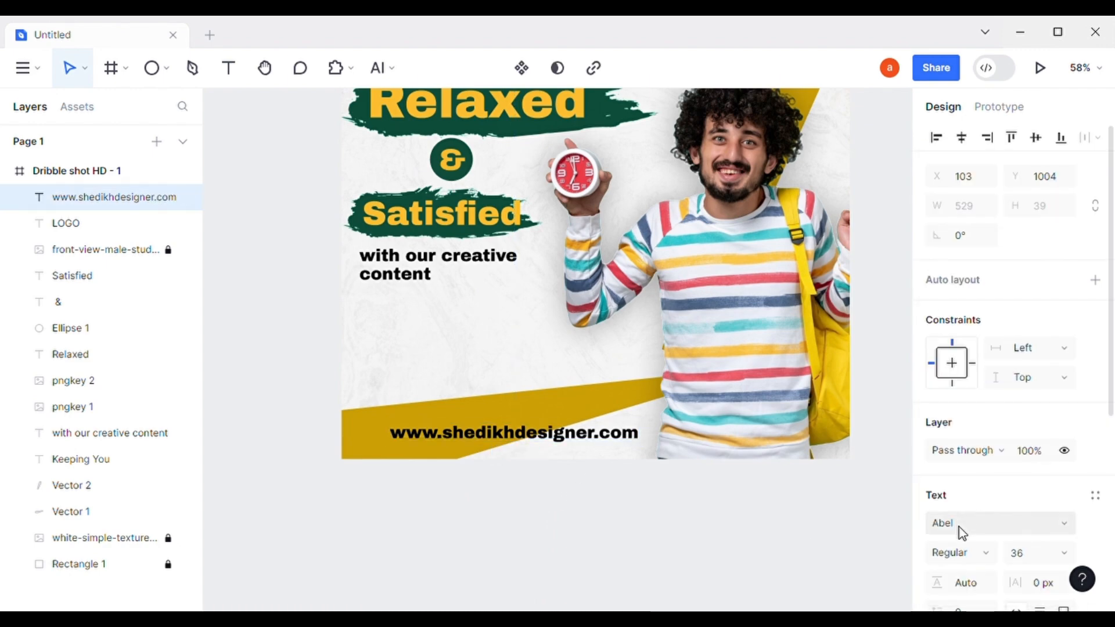
{"action": "left_click", "coordinate": [977, 555]}
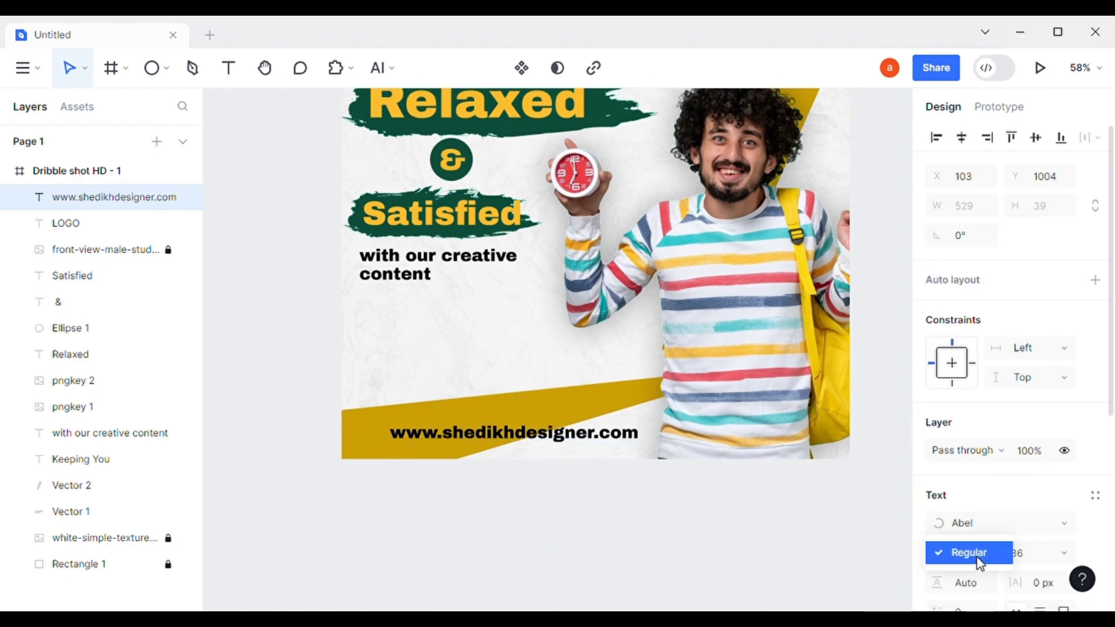
{"action": "left_click", "coordinate": [1063, 550]}
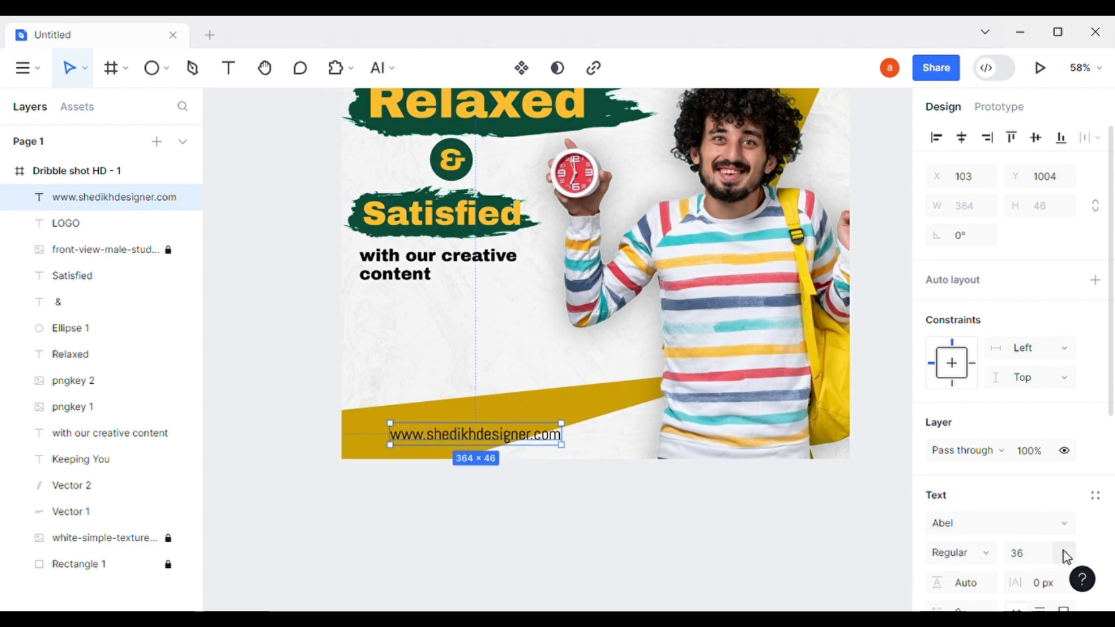
{"action": "left_click", "coordinate": [1067, 557]}
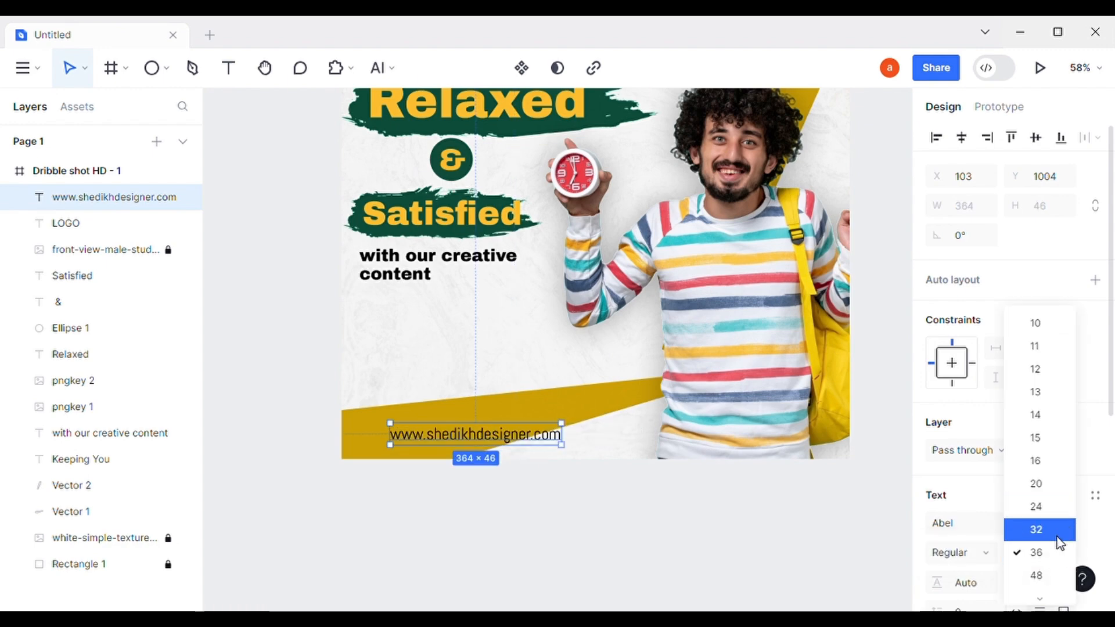
{"action": "left_click", "coordinate": [1039, 529]}
{"action": "left_click_drag", "start_coordinate": [501, 440], "coordinate": [474, 441]}
{"action": "left_click", "coordinate": [477, 505]}
Draw a triangle about 169 × 169 below "with our creative content" and rotate it to about 31°.
{"action": "left_click_drag", "start_coordinate": [467, 494], "coordinate": [443, 587]}
{"action": "scroll", "coordinate": [478, 504], "scroll_direction": "down", "scroll_amount": 3}
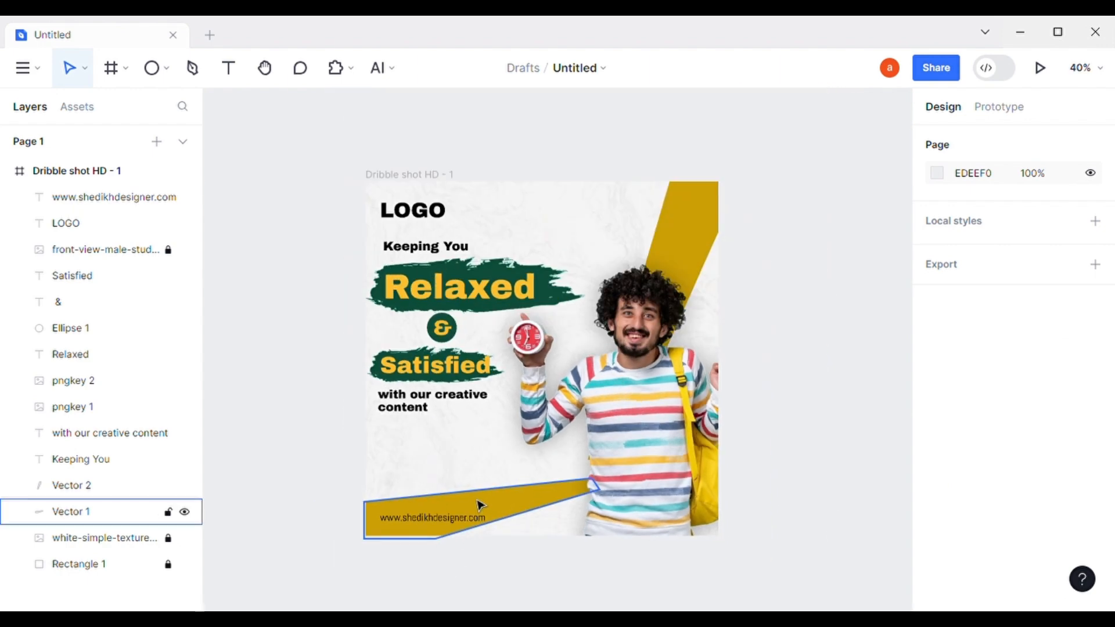
{"action": "scroll", "coordinate": [479, 490], "scroll_direction": "up", "scroll_amount": 2}
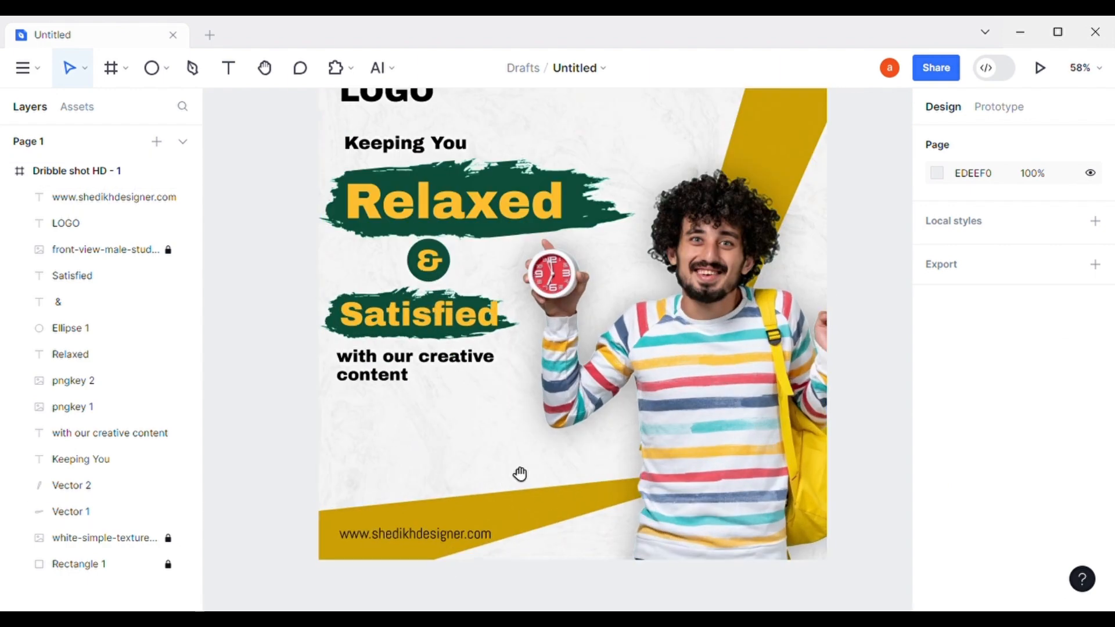
{"action": "left_click_drag", "start_coordinate": [521, 474], "coordinate": [525, 456]}
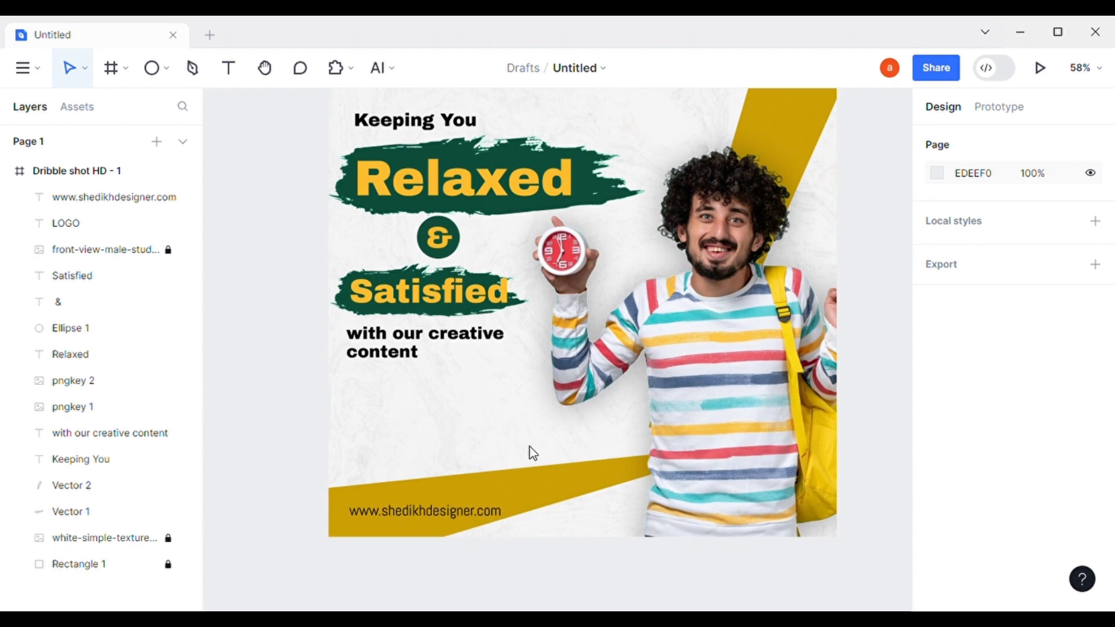
{"action": "key", "text": "z"}
{"action": "scroll", "coordinate": [469, 419], "scroll_direction": "up", "scroll_amount": 1}
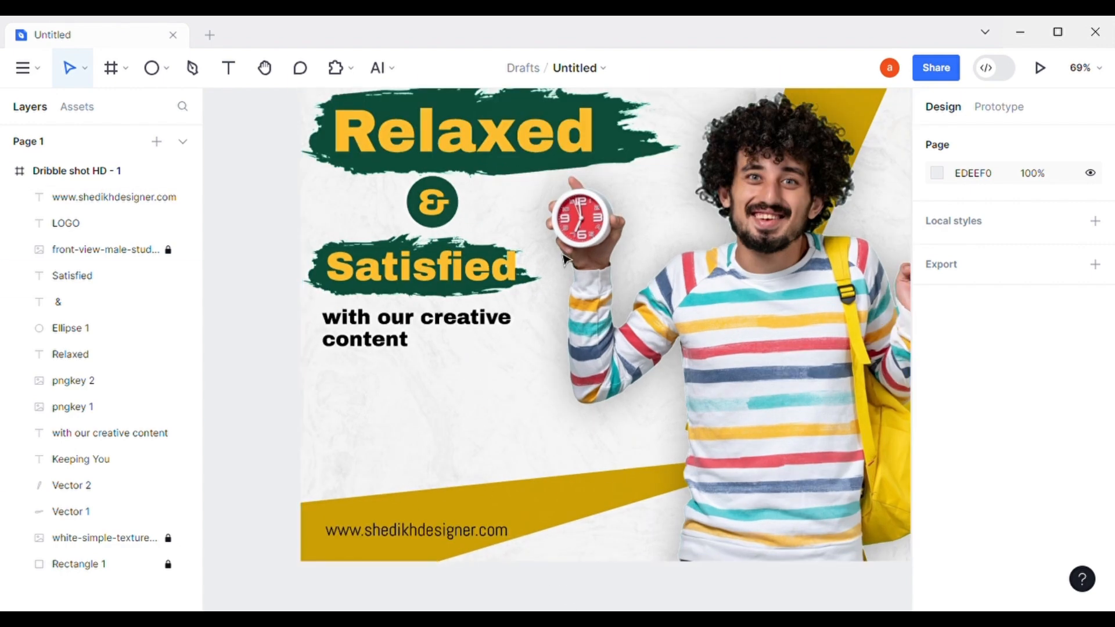
{"action": "left_click", "coordinate": [163, 73]}
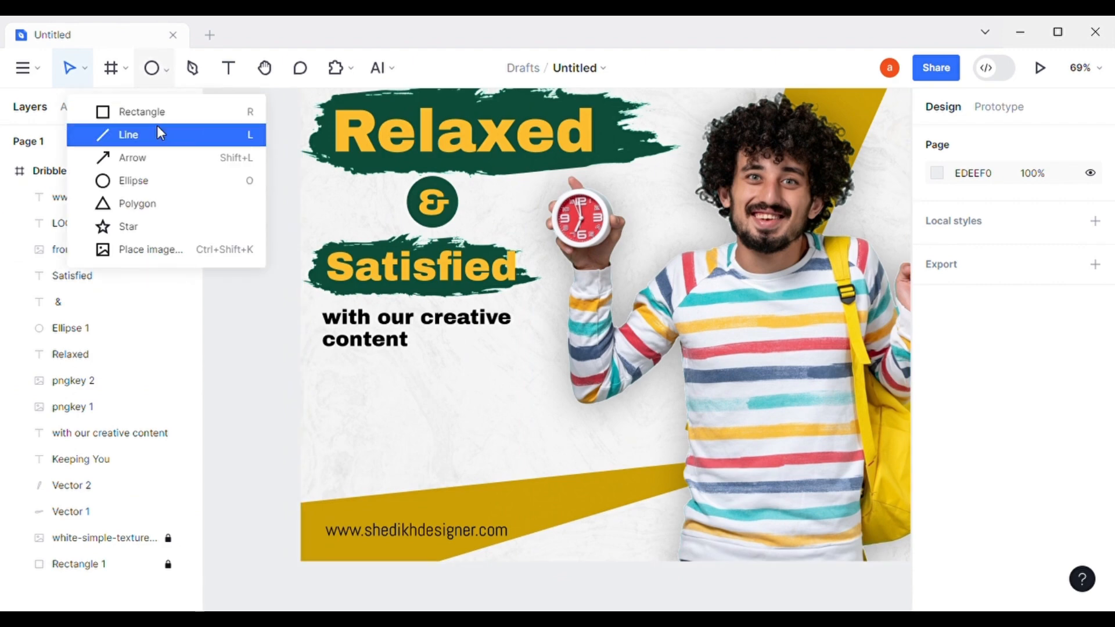
{"action": "left_click", "coordinate": [152, 200]}
{"action": "mouse_move", "coordinate": [342, 378]}
{"action": "left_mouse_down"}
{"action": "mouse_move", "coordinate": [403, 427]}
{"action": "mouse_move", "coordinate": [438, 431]}
{"action": "mouse_move", "coordinate": [440, 458]}
{"action": "left_mouse_up"}
{"action": "left_click_drag", "start_coordinate": [451, 498], "coordinate": [407, 519]}
Fill the triangle with a linear gradient from the yellow band's colour to the darker yellow A9850B.
{"action": "left_click", "coordinate": [936, 553]}
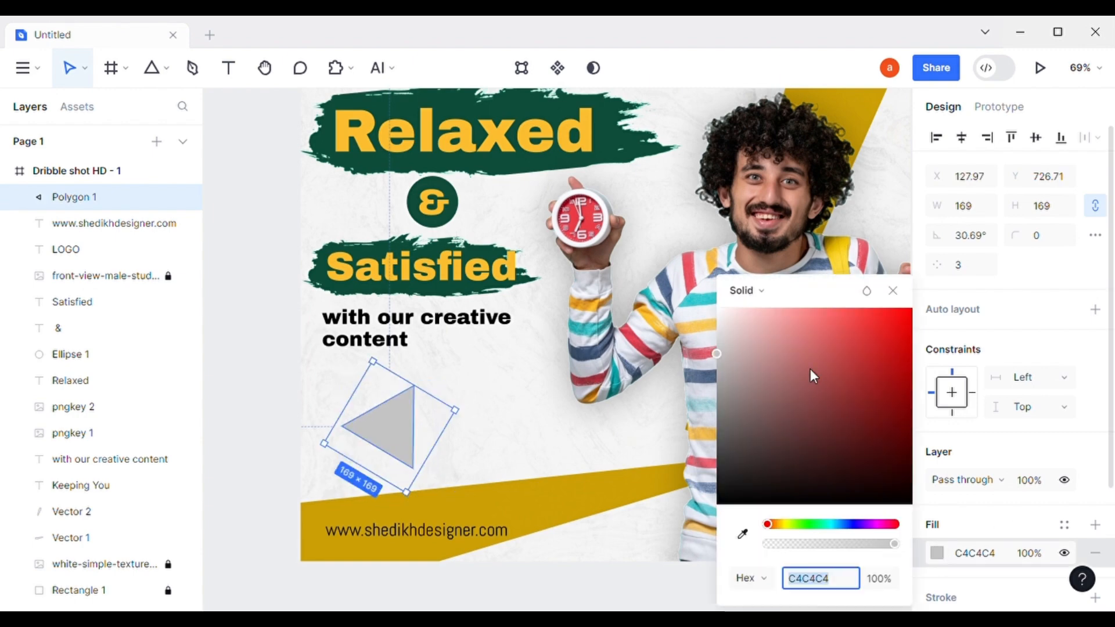
{"action": "left_click", "coordinate": [753, 292]}
{"action": "left_click", "coordinate": [764, 322]}
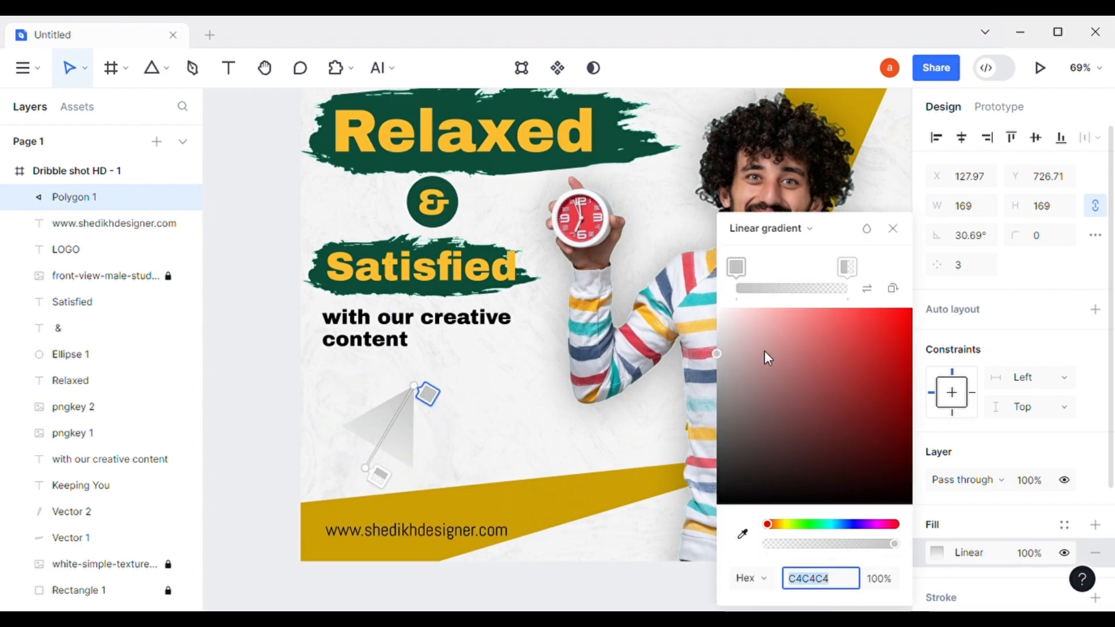
{"action": "left_click", "coordinate": [742, 533]}
{"action": "left_click", "coordinate": [694, 555]}
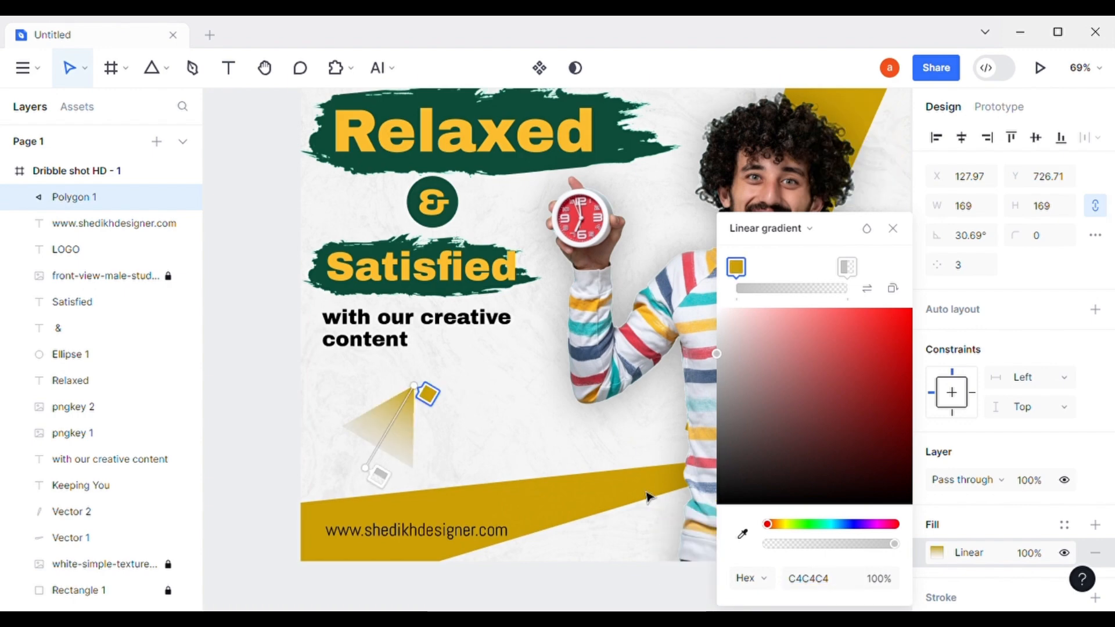
{"action": "left_click", "coordinate": [843, 271]}
{"action": "left_click", "coordinate": [742, 534]}
{"action": "left_click", "coordinate": [656, 517]}
{"action": "left_click_drag", "start_coordinate": [905, 349], "coordinate": [900, 363]}
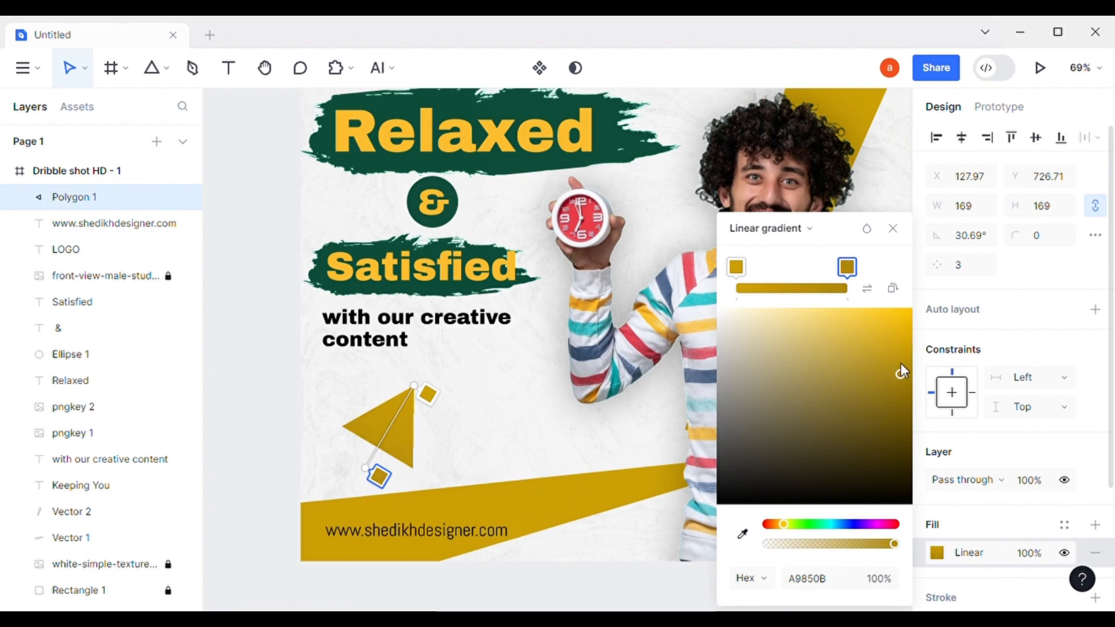
{"action": "left_click", "coordinate": [892, 228]}
Add a drop shadow to the triangle, leave it without a stroke, and move it slightly up.
{"action": "scroll", "coordinate": [1033, 576], "scroll_direction": "down", "scroll_amount": 3}
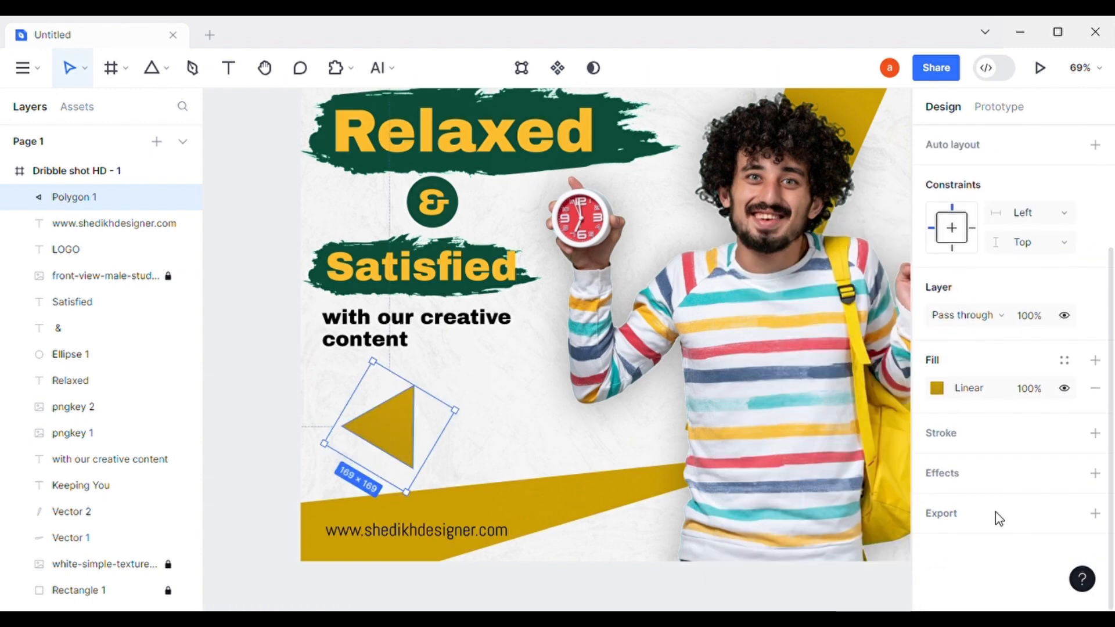
{"action": "left_click", "coordinate": [956, 431]}
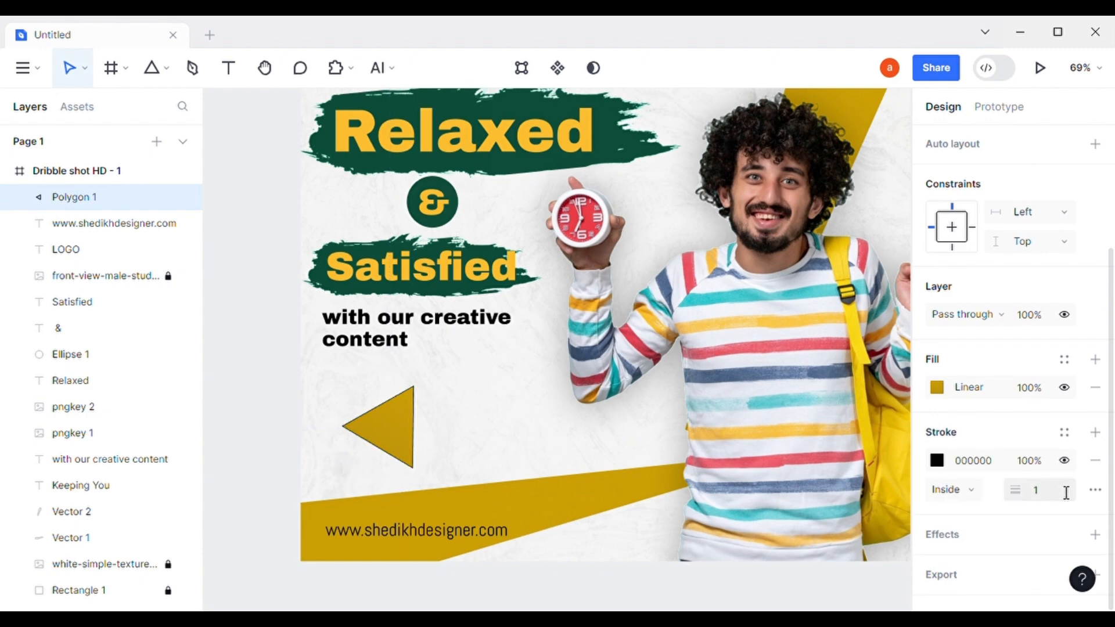
{"action": "left_click", "coordinate": [1096, 460]}
{"action": "left_click", "coordinate": [960, 472]}
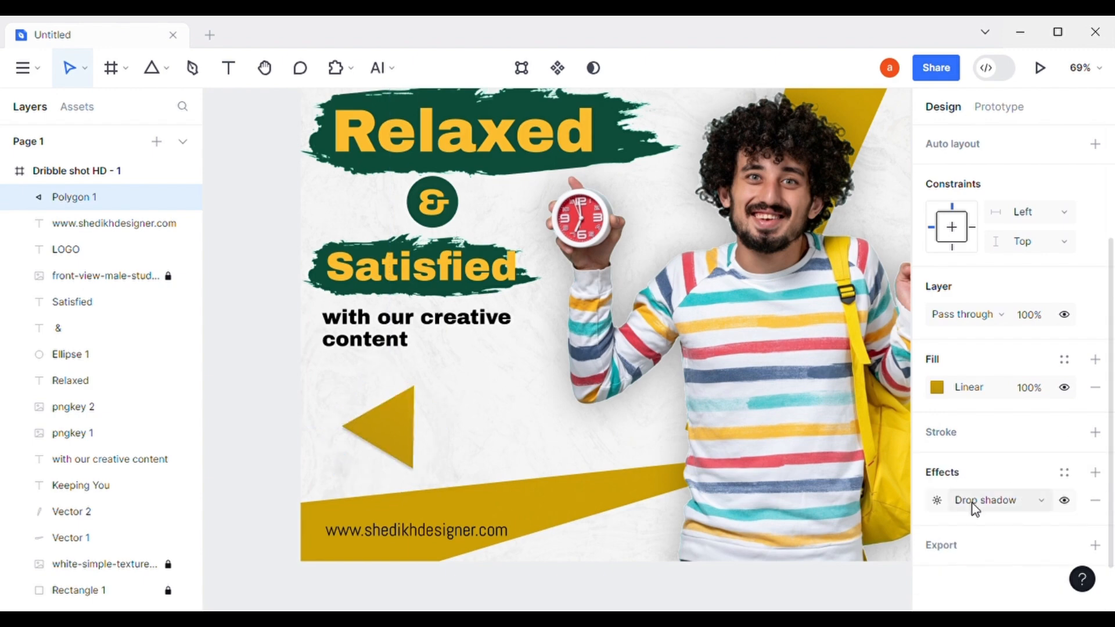
{"action": "left_click_drag", "start_coordinate": [411, 465], "coordinate": [408, 439]}
{"action": "left_click", "coordinate": [282, 428]}
Draw a circle about 375 × 375 on the empty canvas beside the post and add a stroke to it.
{"action": "scroll", "coordinate": [283, 428], "scroll_direction": "down", "scroll_amount": 3}
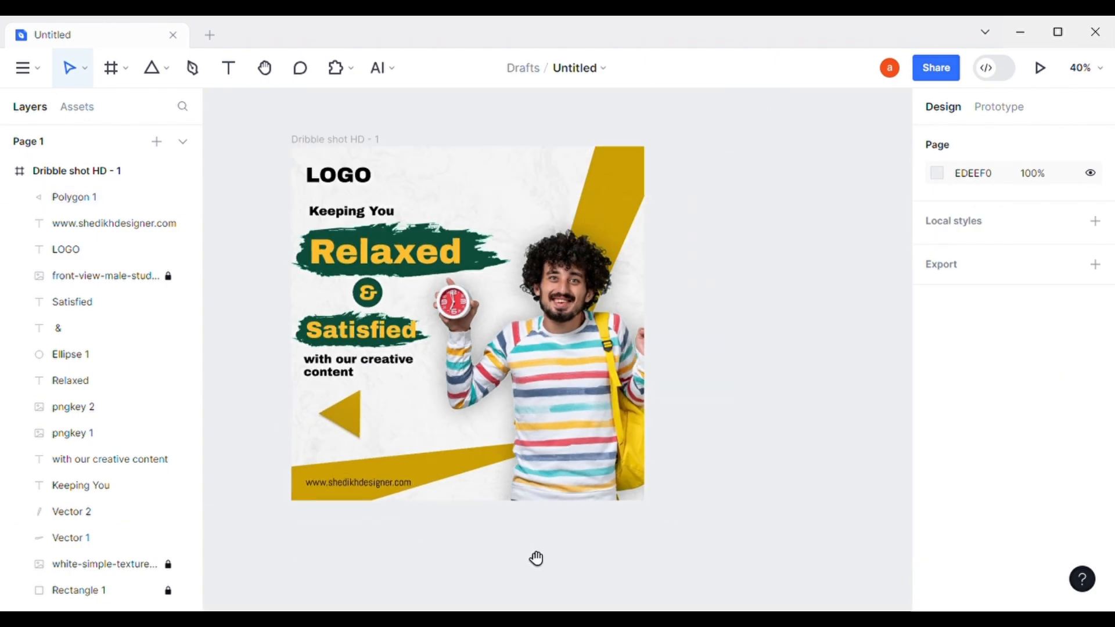
{"action": "left_click_drag", "start_coordinate": [546, 556], "coordinate": [564, 552]}
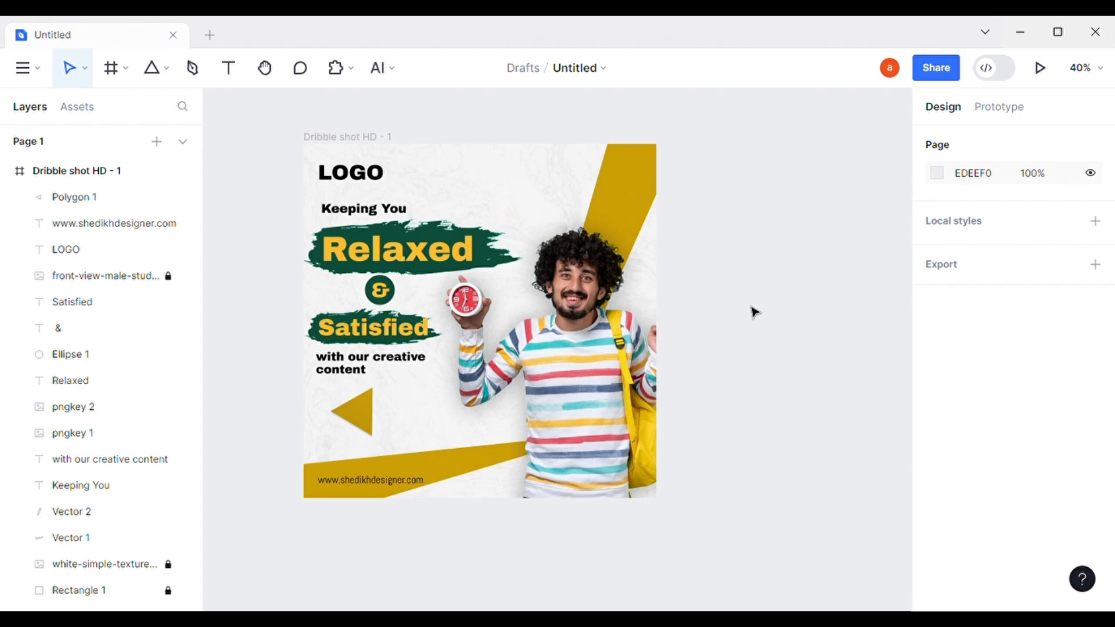
{"action": "left_click", "coordinate": [166, 71]}
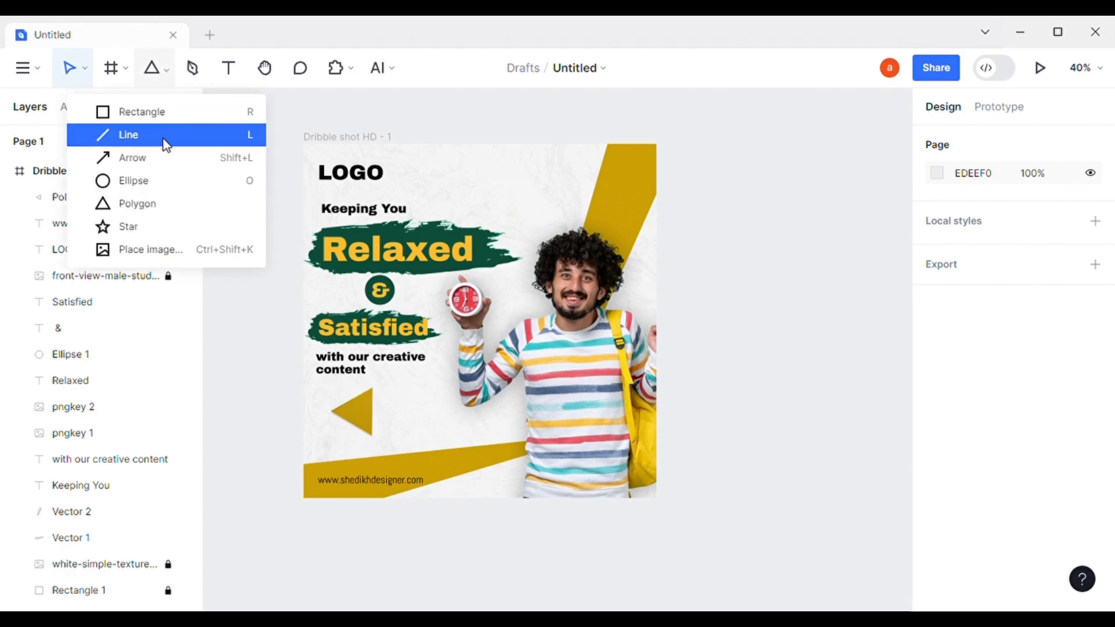
{"action": "left_click", "coordinate": [169, 181]}
{"action": "mouse_move", "coordinate": [720, 214]}
{"action": "left_mouse_down"}
{"action": "mouse_move", "coordinate": [814, 333]}
{"action": "mouse_move", "coordinate": [842, 335]}
{"action": "left_mouse_up"}
{"action": "left_click", "coordinate": [1095, 466]}
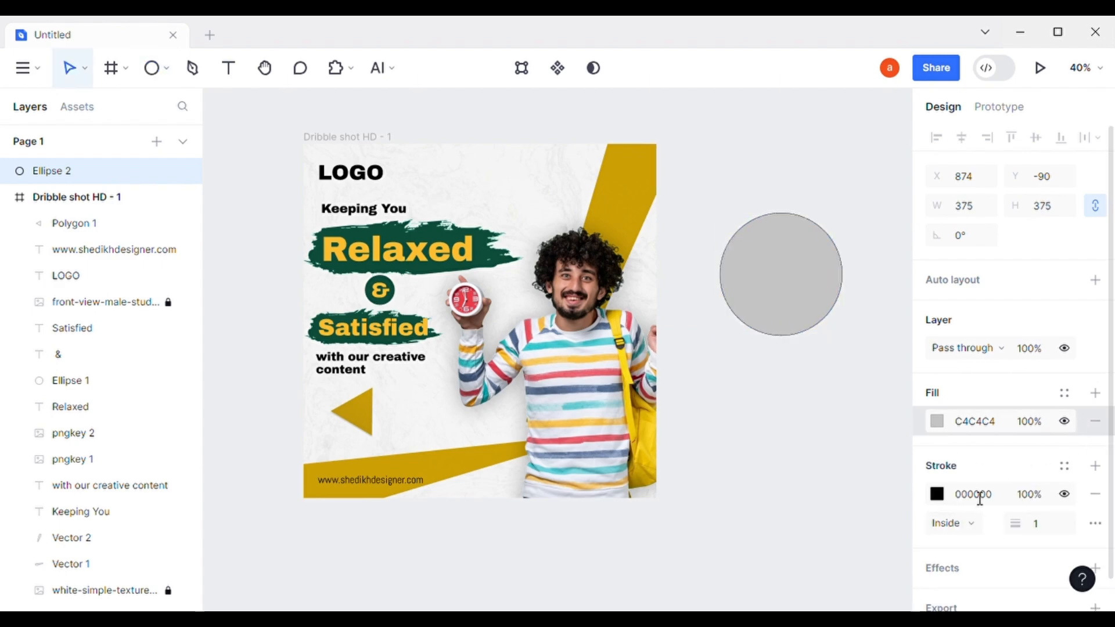
Remove the circle's fill and colour its stroke with the green 0F4D3A sampled from the brush stroke.
{"action": "left_click", "coordinate": [1095, 421]}
{"action": "left_click", "coordinate": [937, 462]}
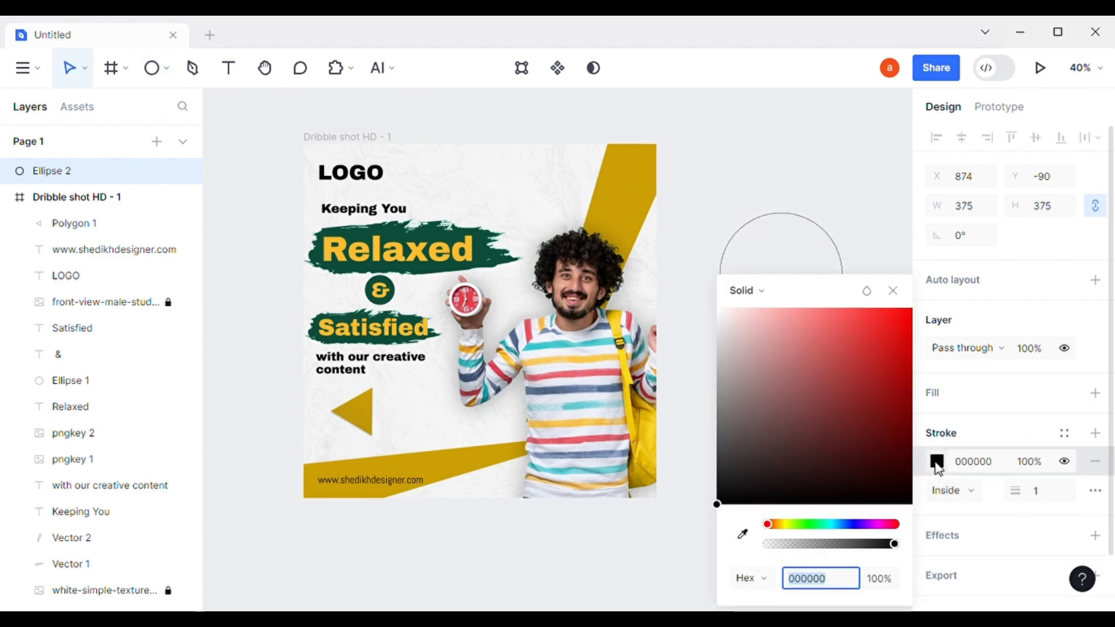
{"action": "left_click", "coordinate": [743, 534]}
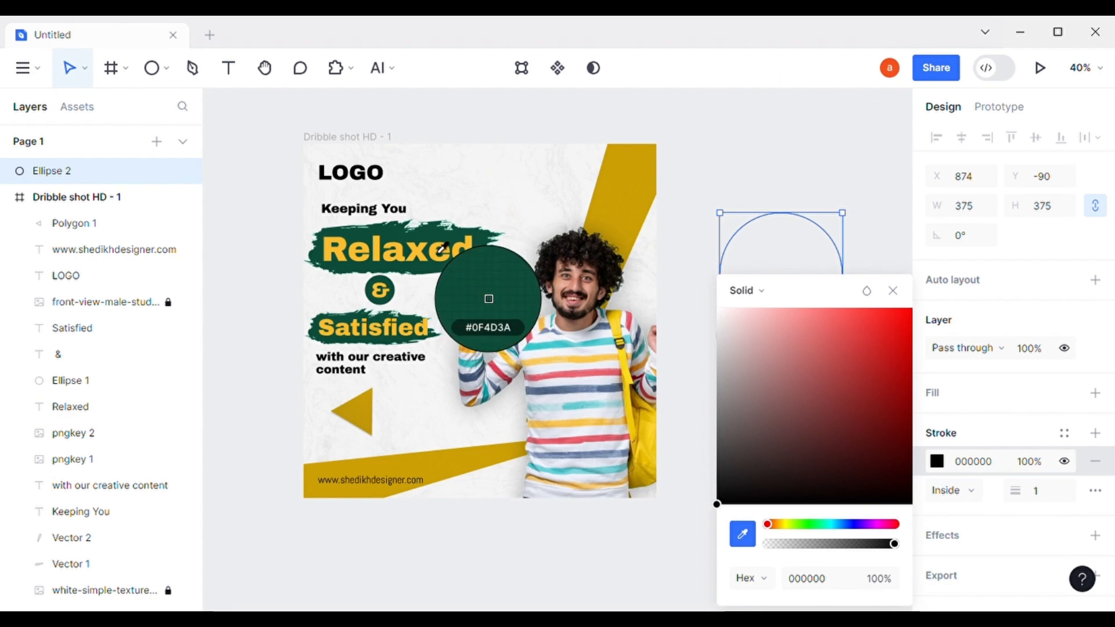
{"action": "left_click", "coordinate": [486, 260]}
{"action": "left_click", "coordinate": [893, 290]}
Place the circle across the post's upper edge by the yellow band, and a duplicate across the lower edge, partly over the student.
{"action": "left_click_drag", "start_coordinate": [839, 319], "coordinate": [589, 190]}
{"action": "left_click_drag", "start_coordinate": [601, 186], "coordinate": [527, 507]}
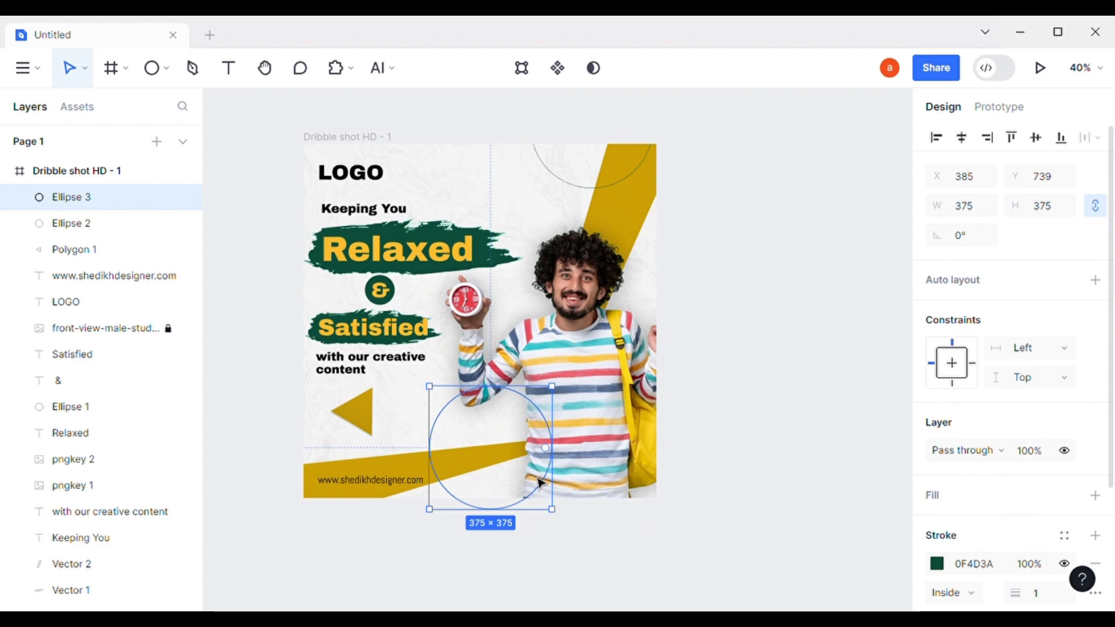
{"action": "key", "text": "shift+Down"}
{"action": "key", "text": "shift+Down"}
{"action": "key", "text": "shift+Down"}
{"action": "key", "text": "shift+Down"}
{"action": "key", "text": "shift+Down"}
{"action": "key", "text": "shift+Down"}
{"action": "key", "text": "shift+Down"}
{"action": "key", "text": "shift+Down"}
{"action": "key", "text": "shift+Down"}
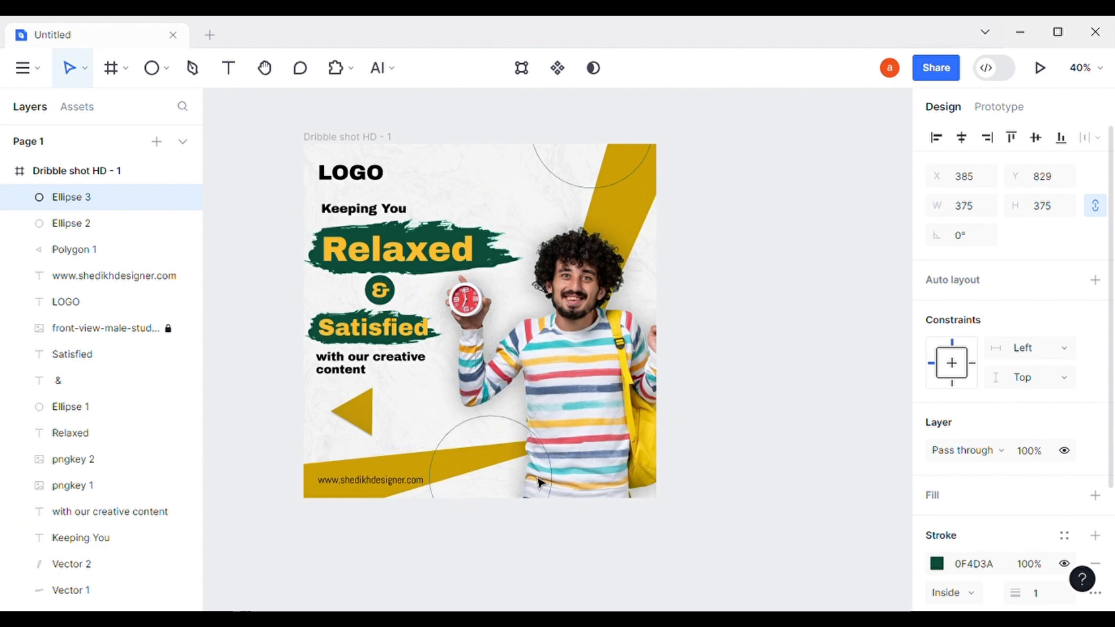
{"action": "left_click_drag", "start_coordinate": [549, 482], "coordinate": [559, 506]}
Reorder the lower circle's layer behind the student cutout, between the Relaxed text and the pngkey 2 brush stroke.
{"action": "left_click_drag", "start_coordinate": [87, 199], "coordinate": [143, 580]}
{"action": "left_click", "coordinate": [495, 563]}
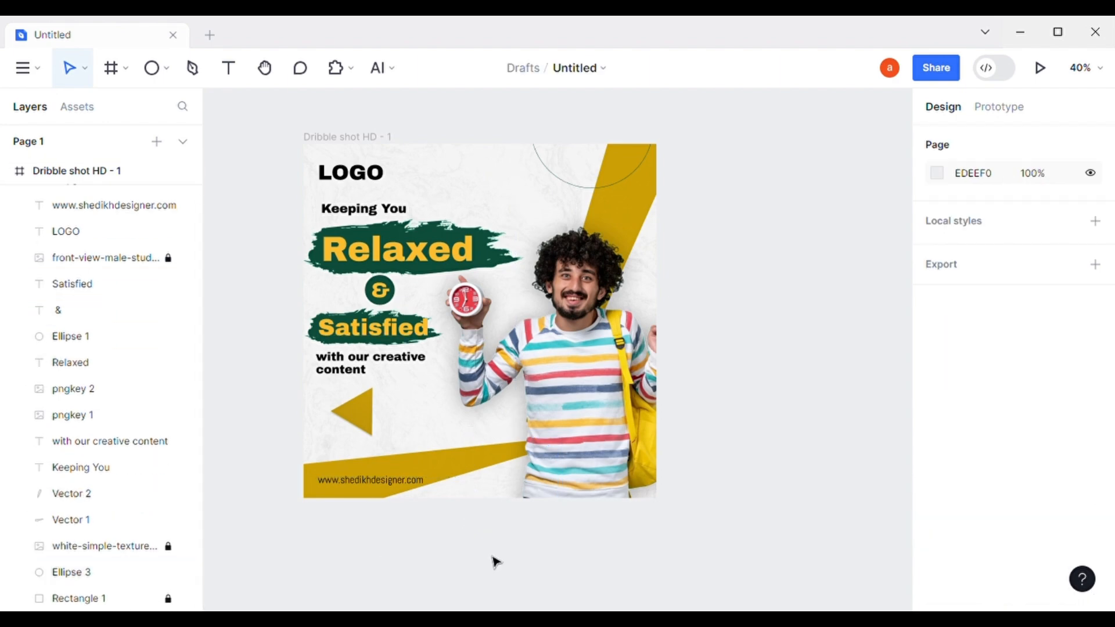
{"action": "left_click_drag", "start_coordinate": [76, 573], "coordinate": [110, 386]}
{"action": "left_click", "coordinate": [429, 569]}
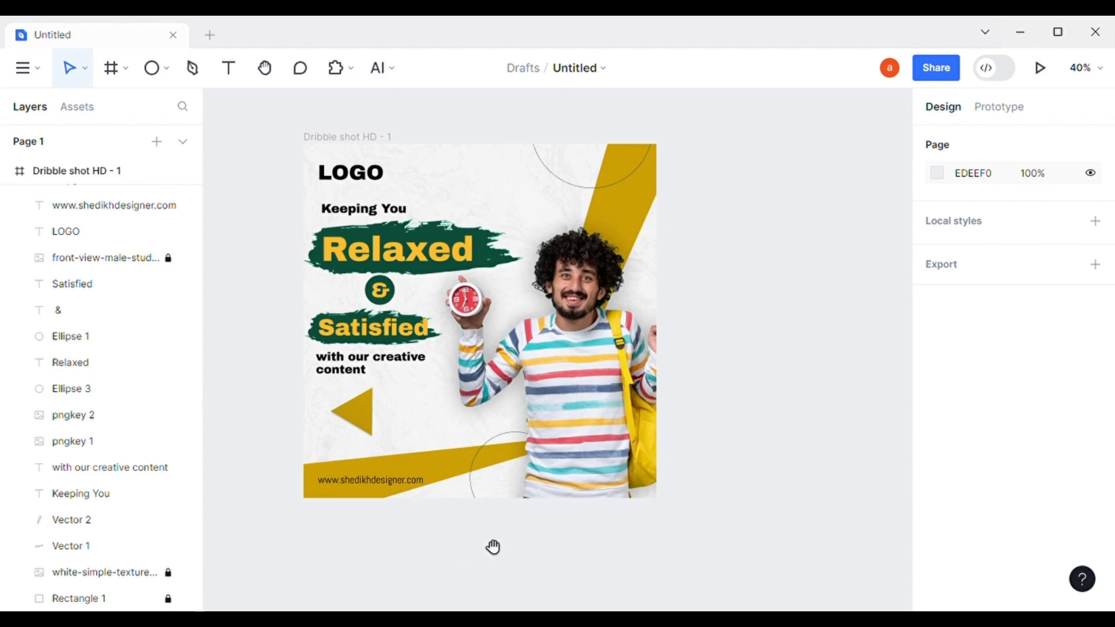
{"action": "left_click_drag", "start_coordinate": [599, 520], "coordinate": [594, 528]}
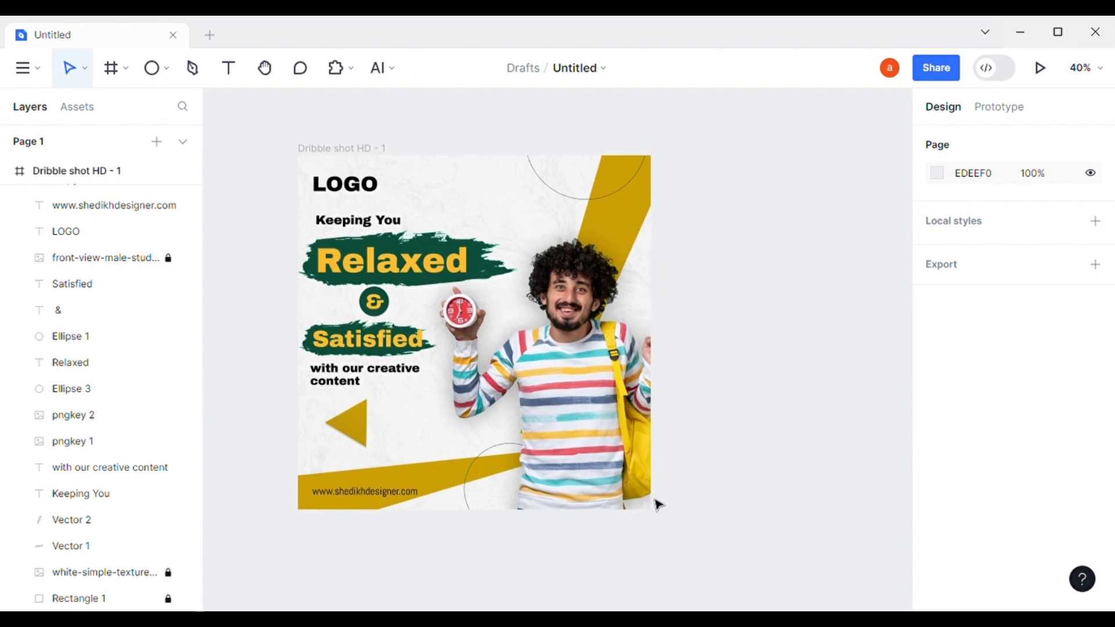